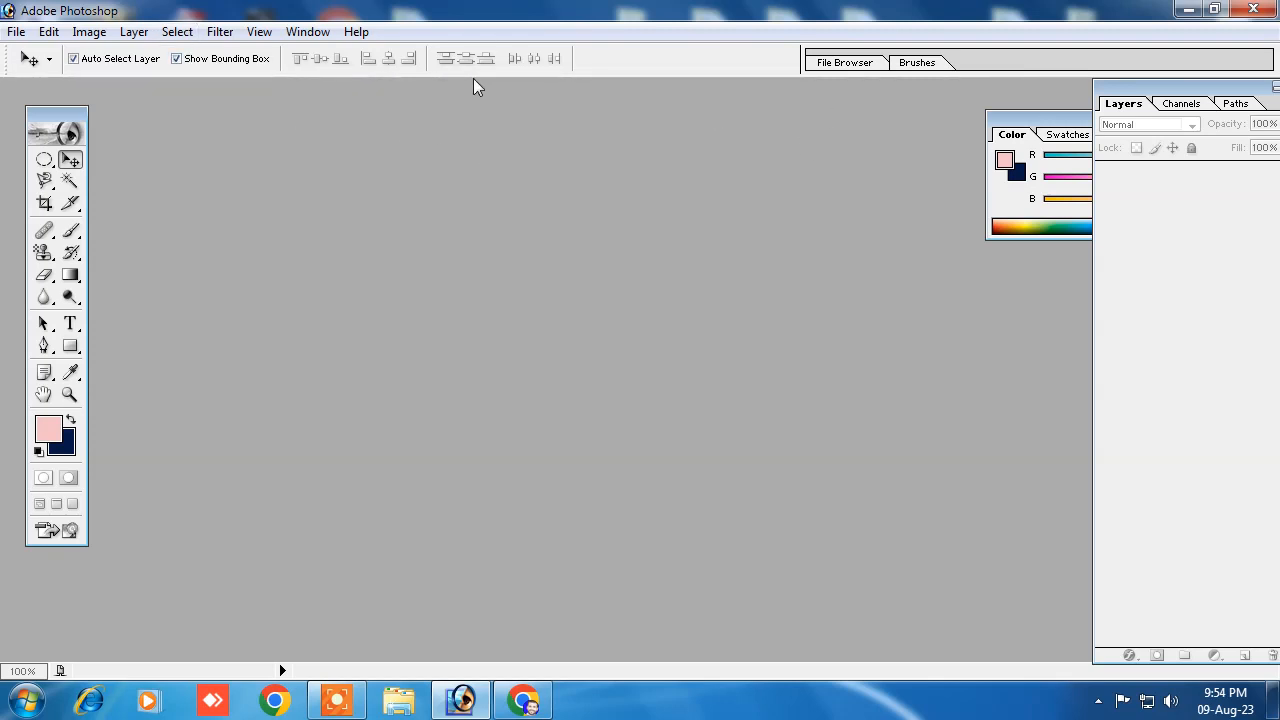
Step: Tidy the workspace by repositioning the toolbox, closing the Color palette and moving the Layers palette fully into view
mouse_move(53, 115)
left_mouse_down()
mouse_move(106, 115)
mouse_move(36, 114)
left_mouse_up()
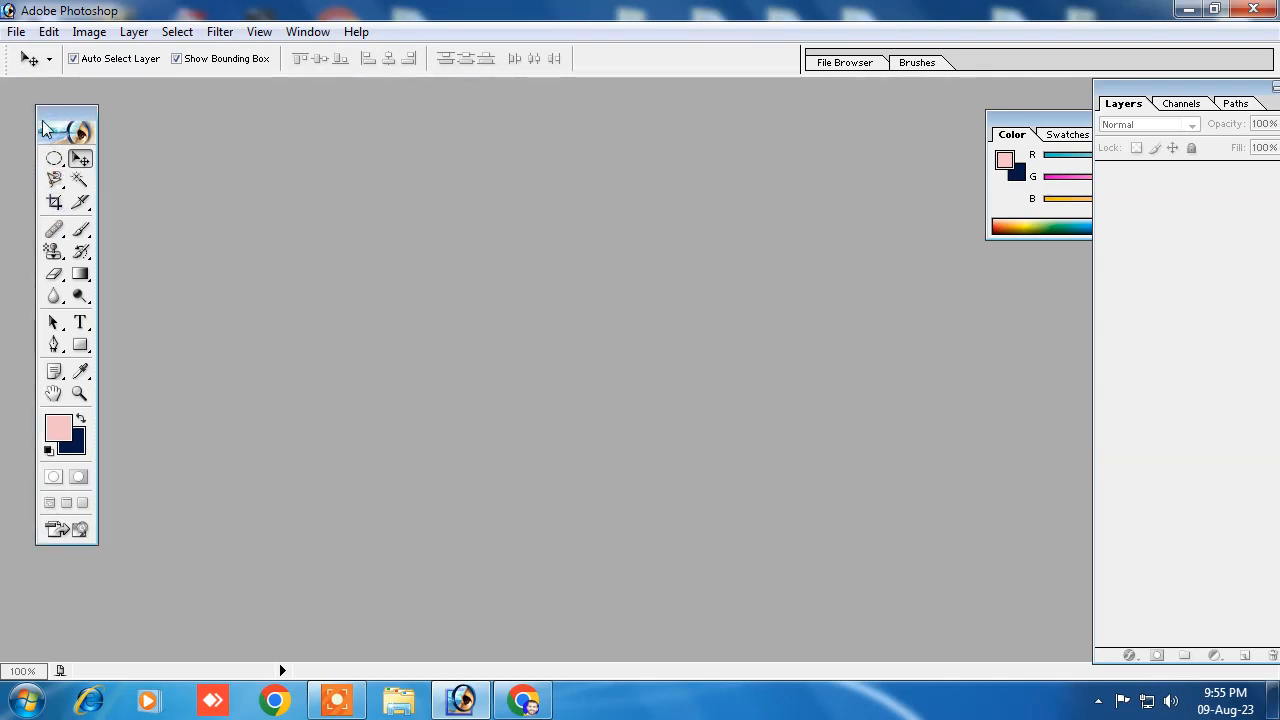
left_click_drag(56, 124, 50, 125)
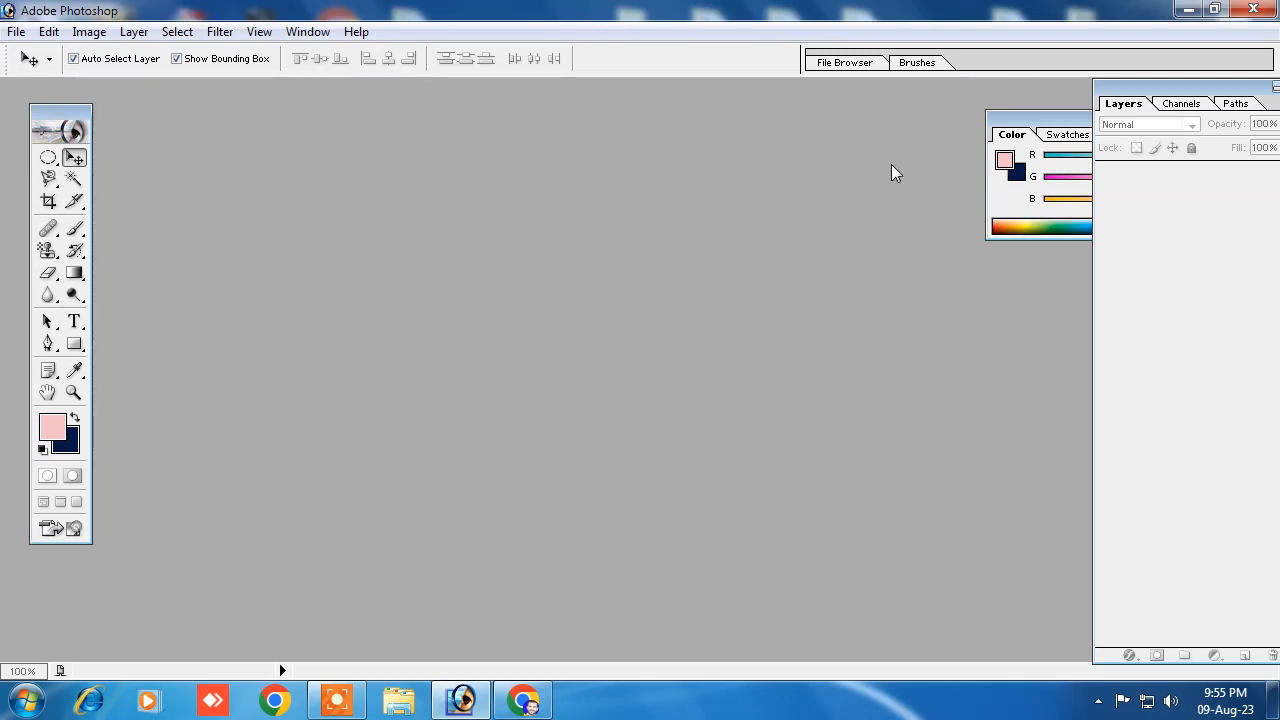
left_click(1026, 117)
left_click(1187, 119)
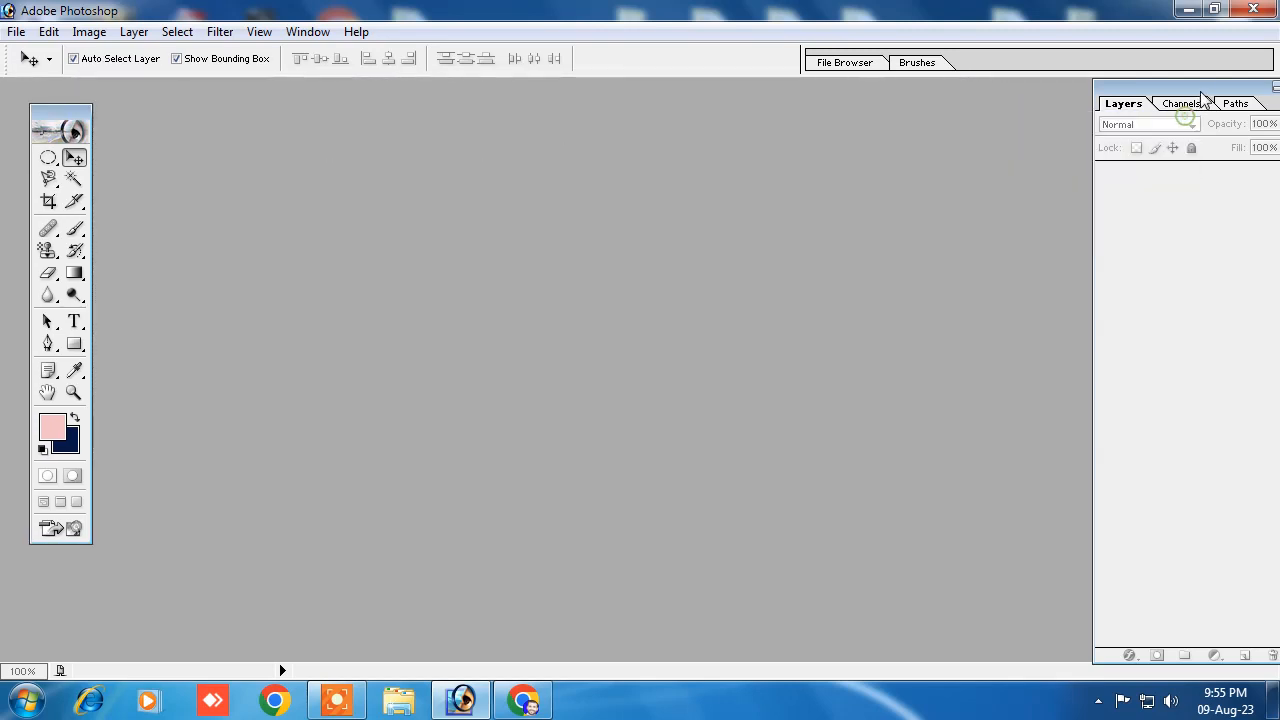
left_click_drag(1201, 111, 1150, 116)
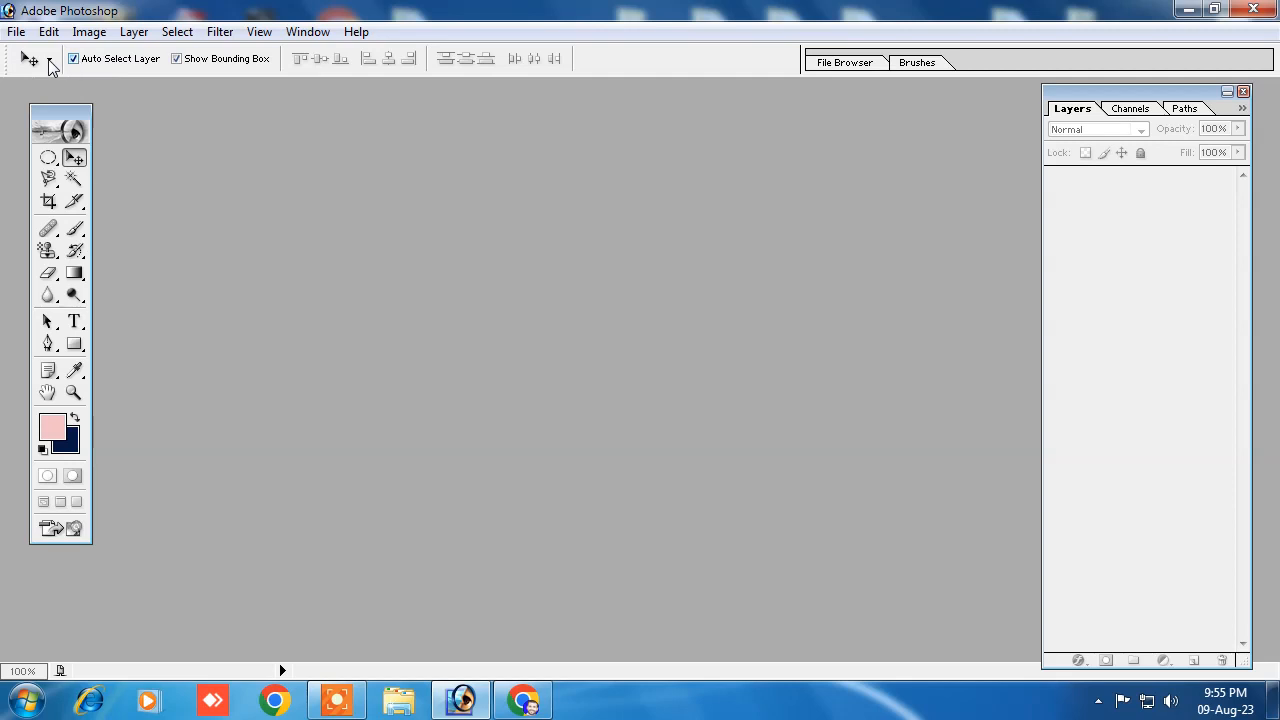
Step: Hide and show again the tool Options bar, and do the same with the Tools palette
left_click(308, 32)
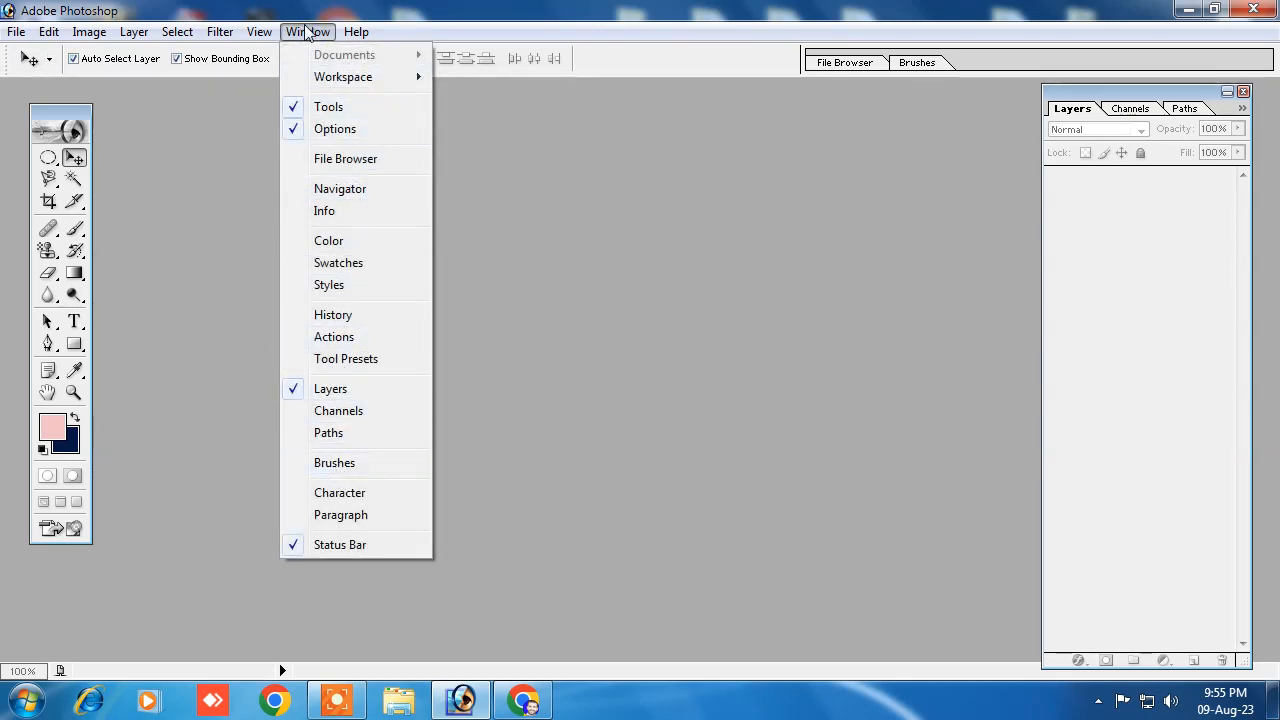
left_click(318, 129)
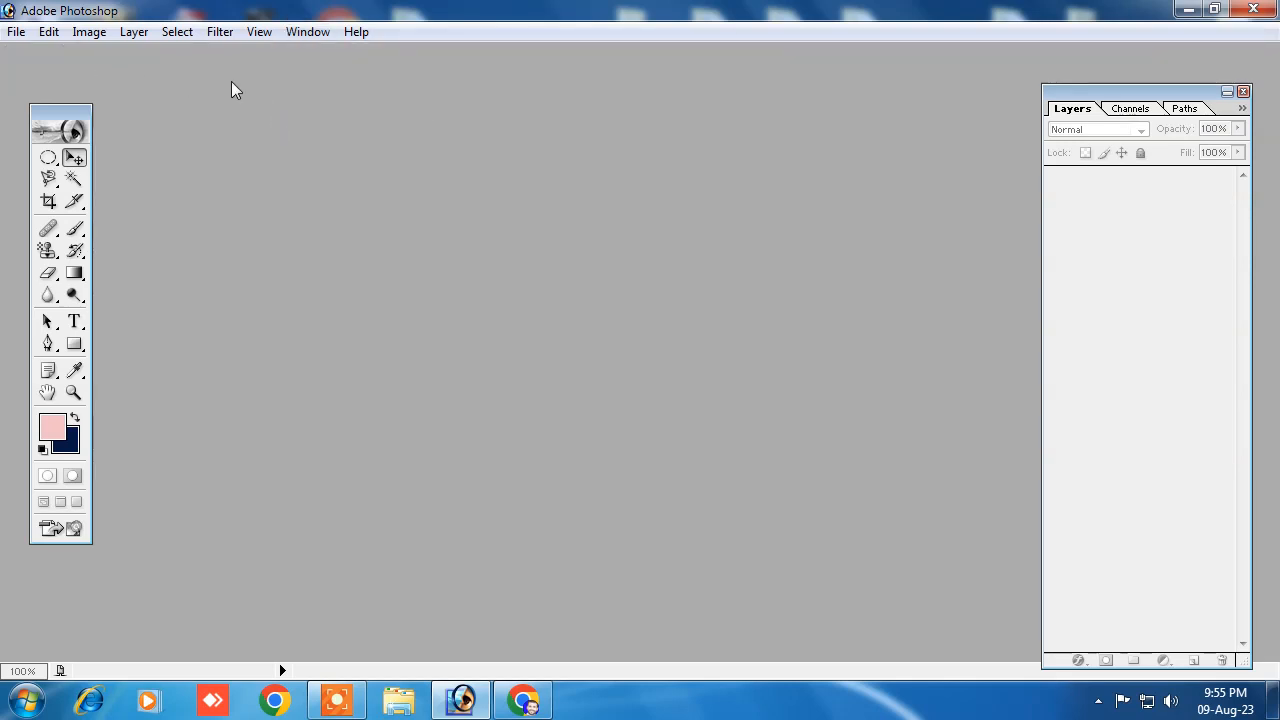
left_click(308, 31)
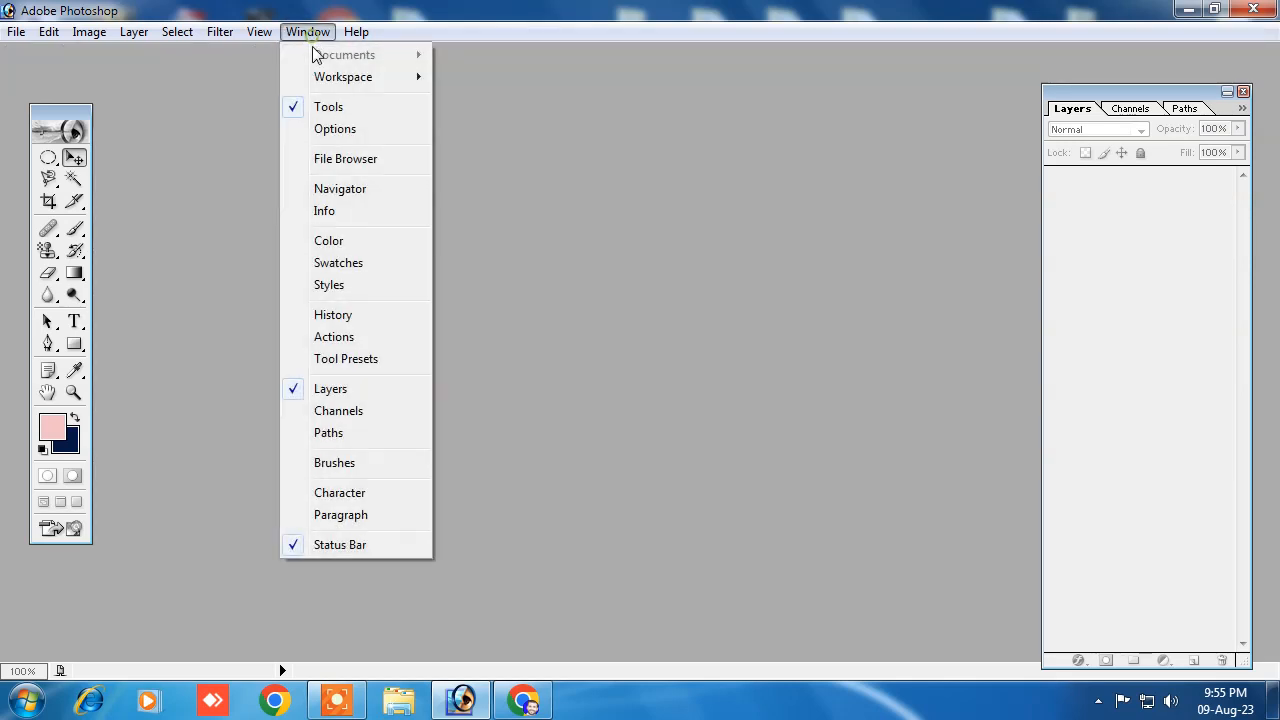
left_click(323, 133)
left_click(308, 31)
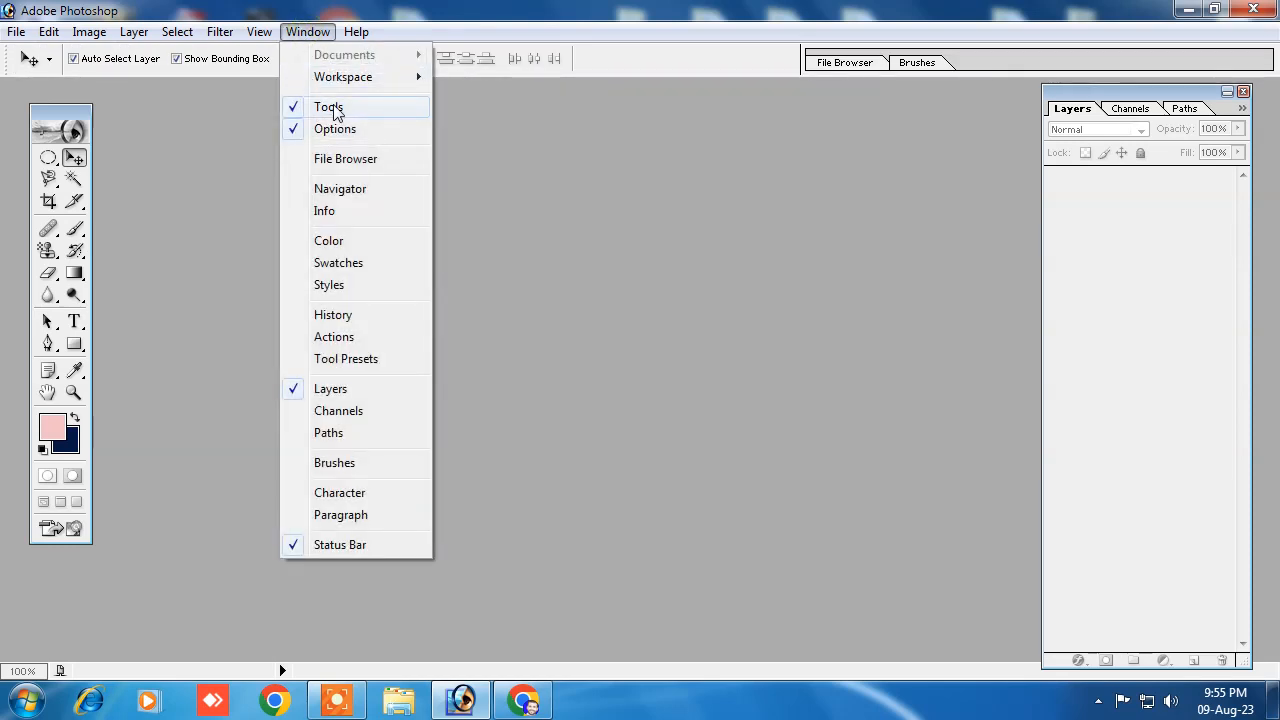
left_click(328, 107)
left_click(308, 31)
left_click(328, 107)
Step: Hide the Layers palette and show it again
left_click(308, 31)
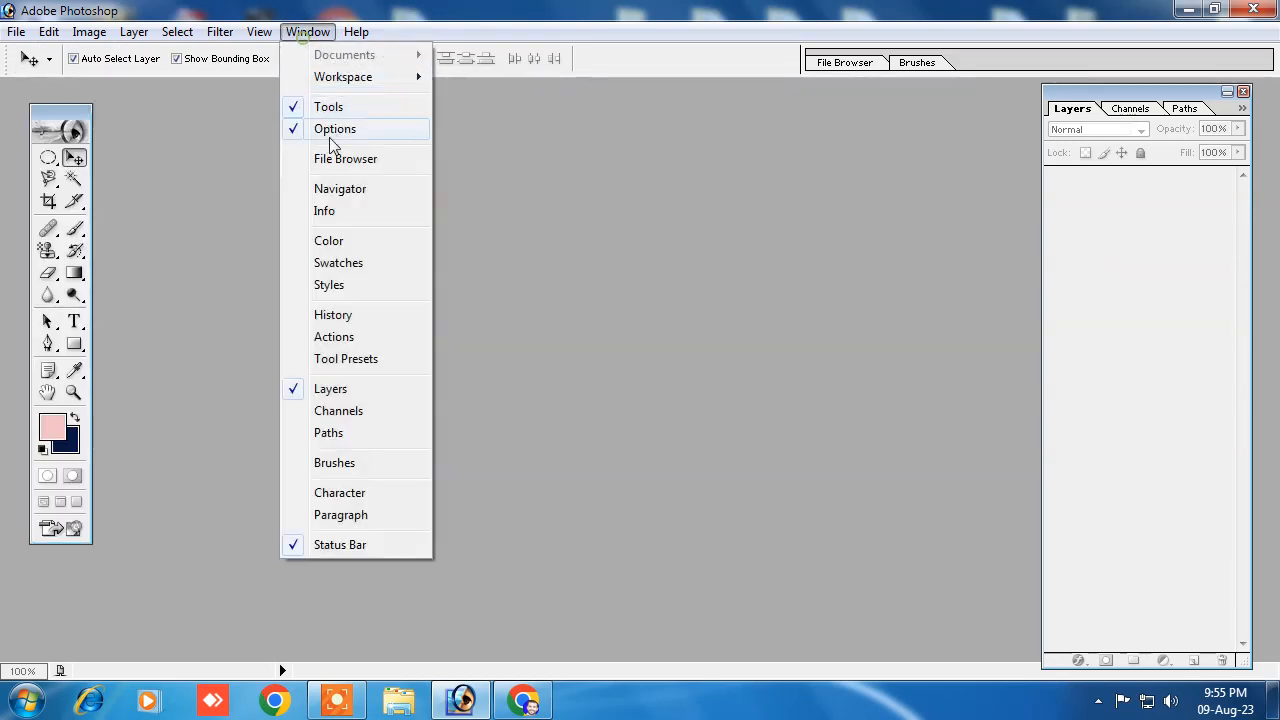
left_click(330, 389)
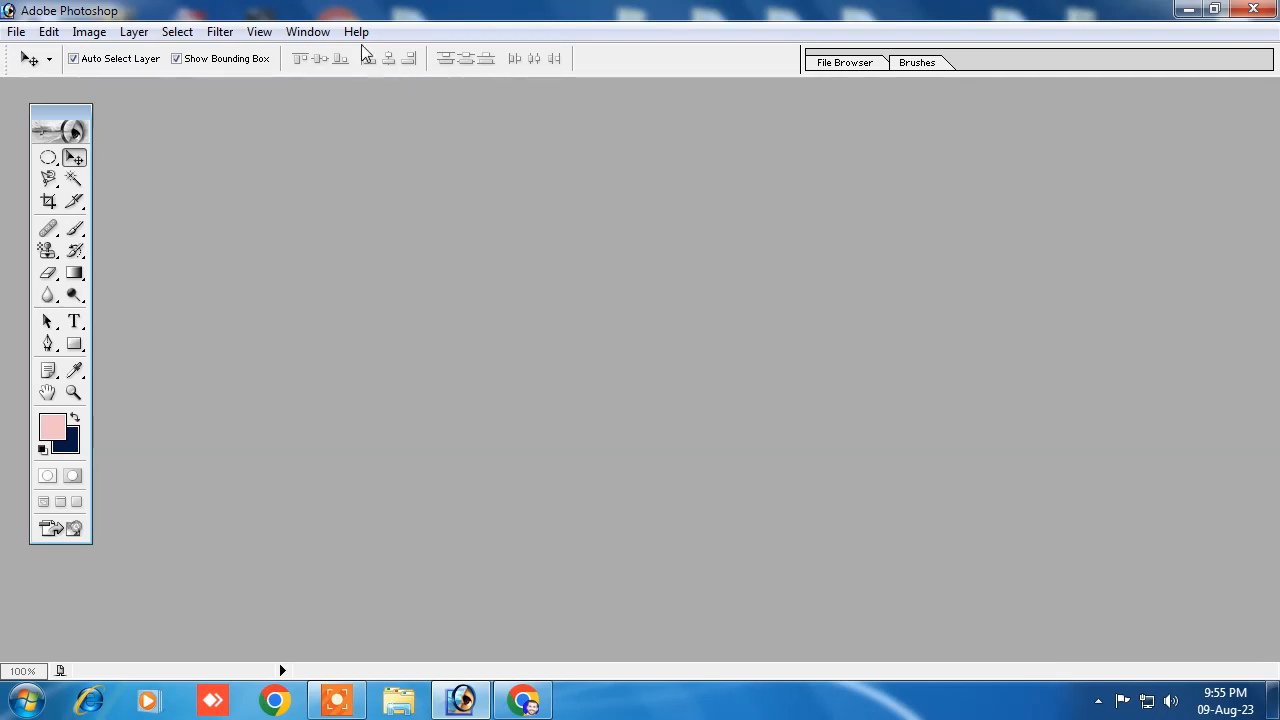
left_click(308, 31)
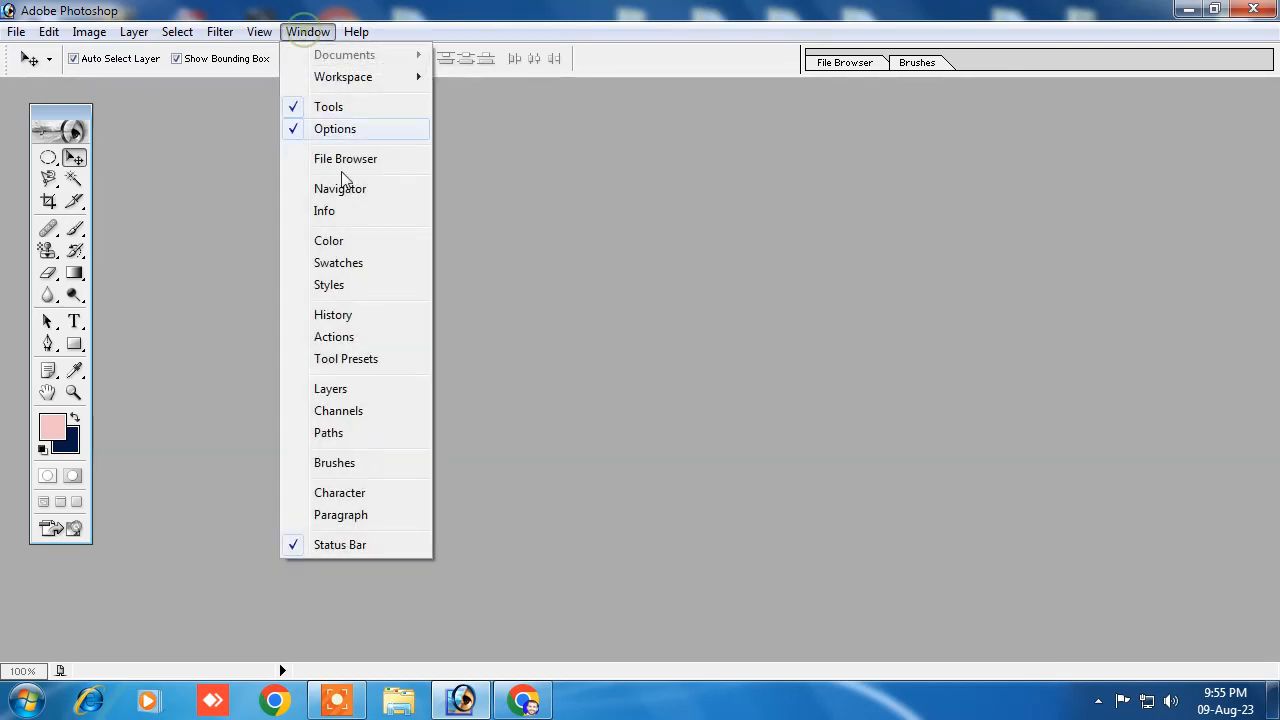
left_click(330, 389)
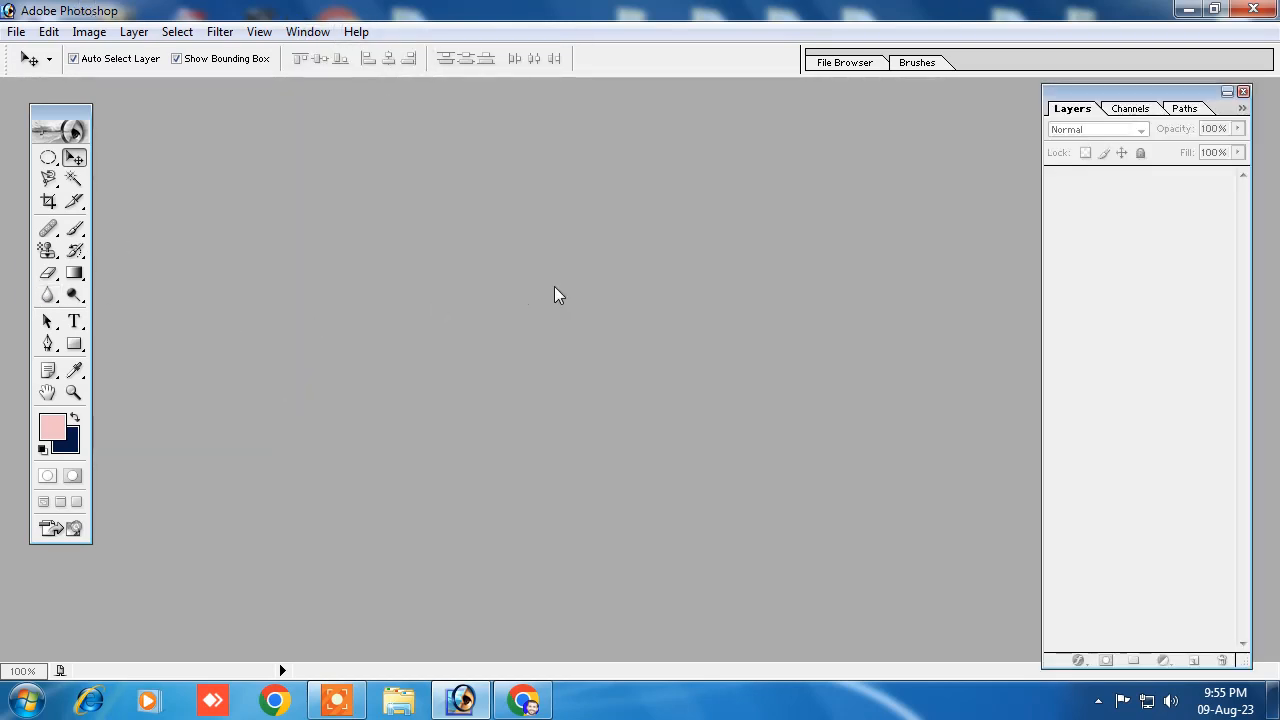
Step: Open the PictureKSET image from the Desktop and place its window in the middle of the workspace
double_click(500, 311)
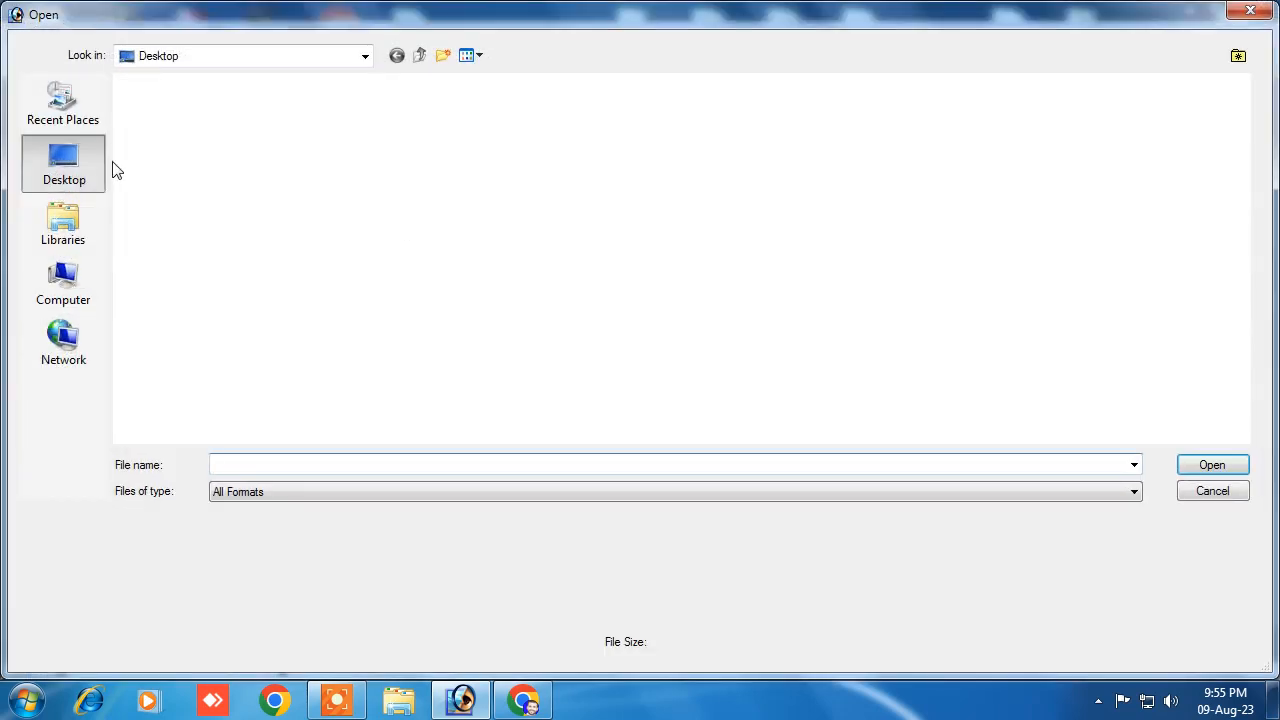
left_click(522, 120)
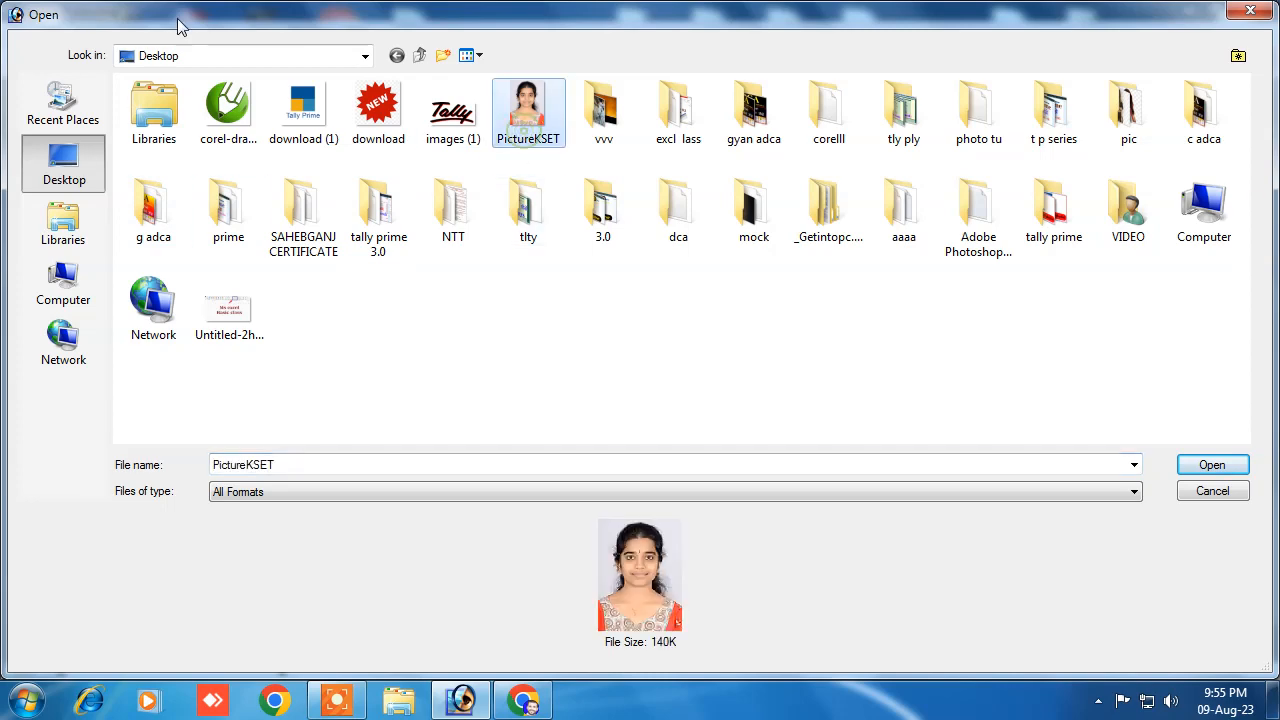
left_click(1211, 465)
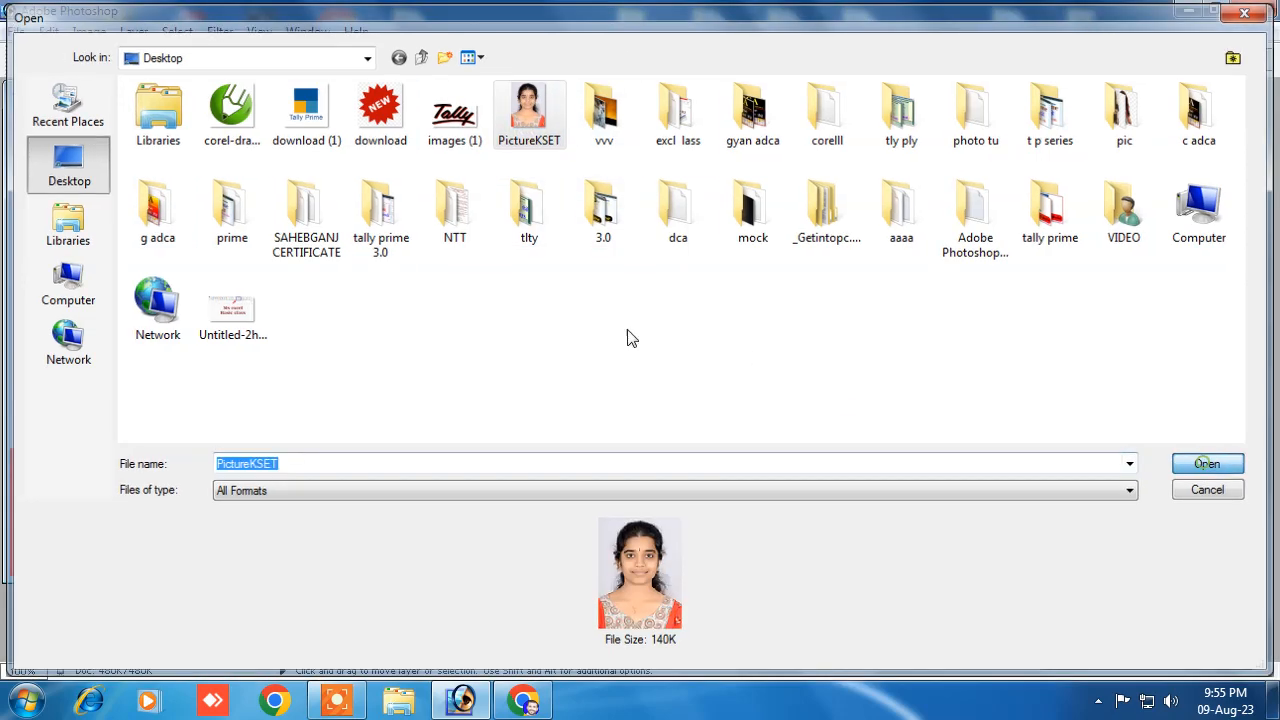
left_click_drag(169, 99, 599, 112)
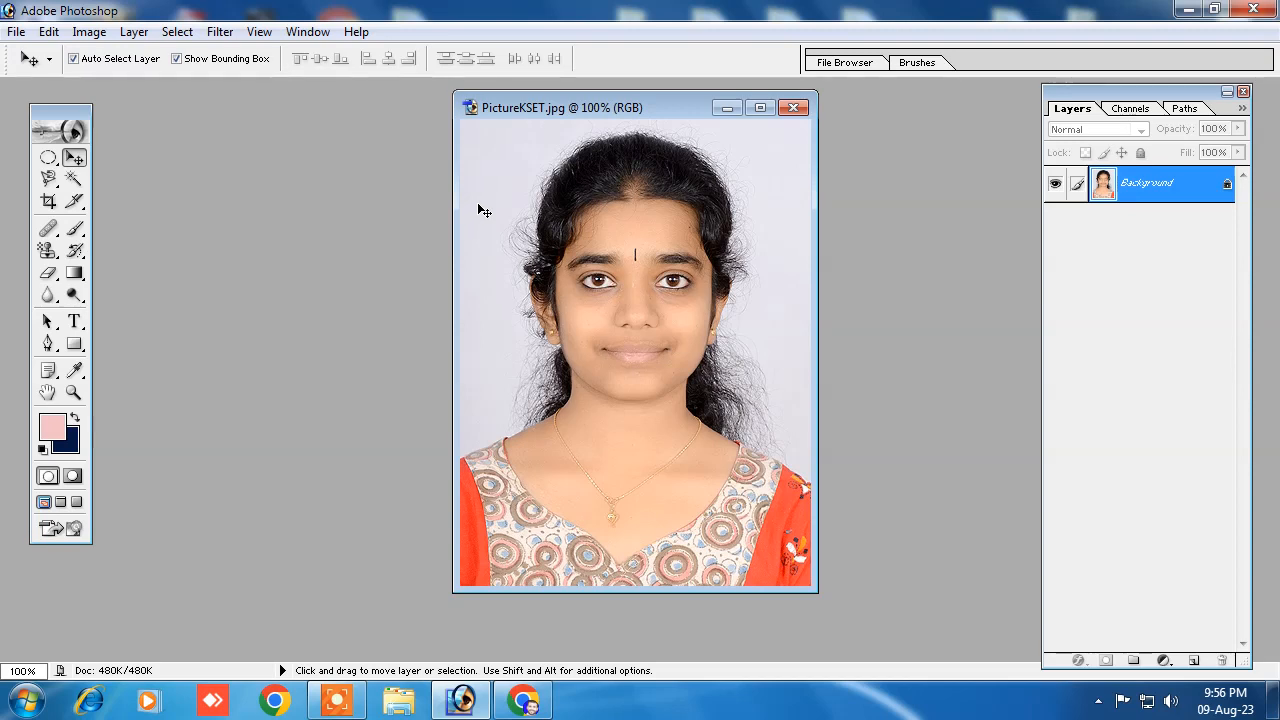
Step: Select the photo's light backdrop with the Magic Wand and add the stray hair areas beside the head with the Elliptical Marquee
left_click(74, 180)
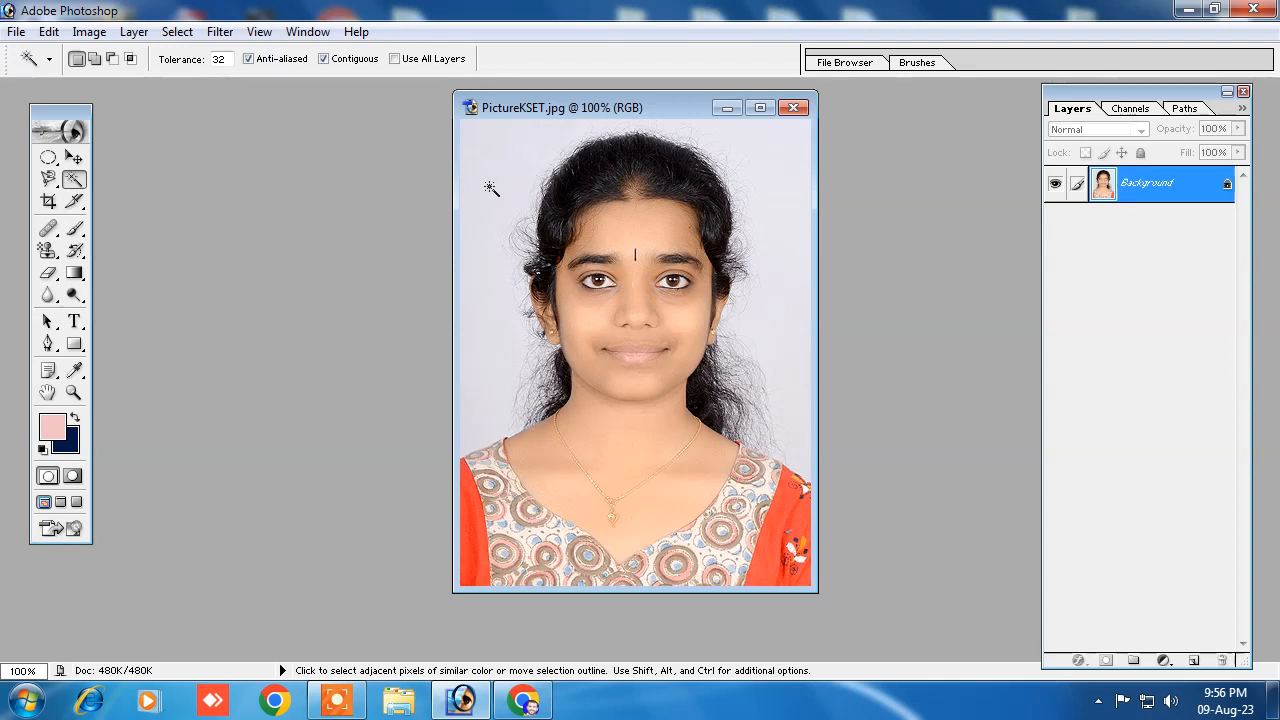
left_click(510, 165)
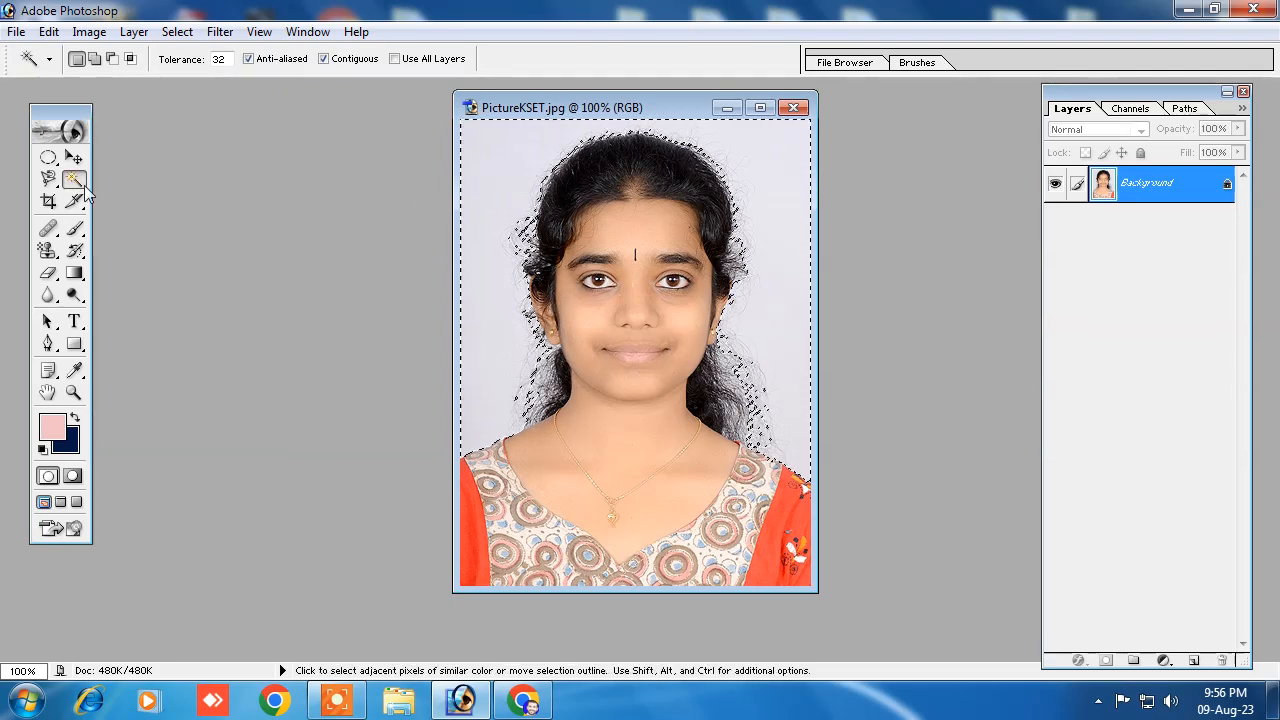
left_click(48, 158)
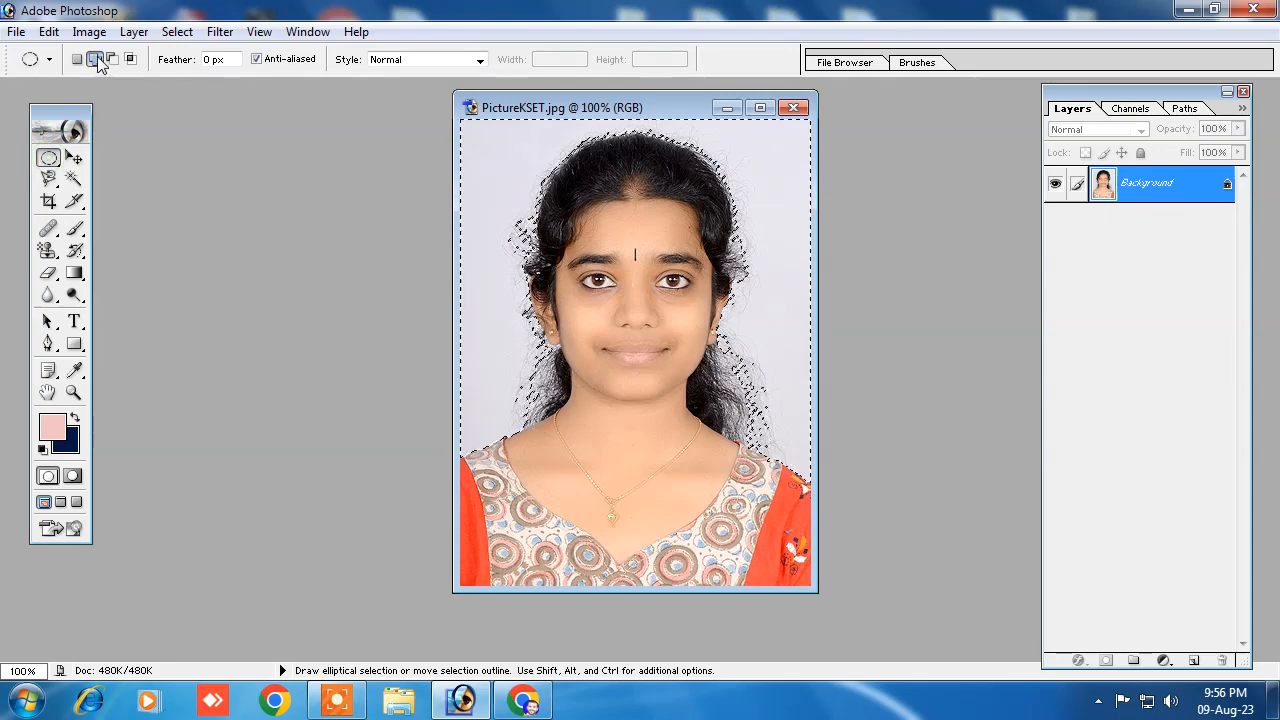
left_click_drag(509, 198, 535, 240)
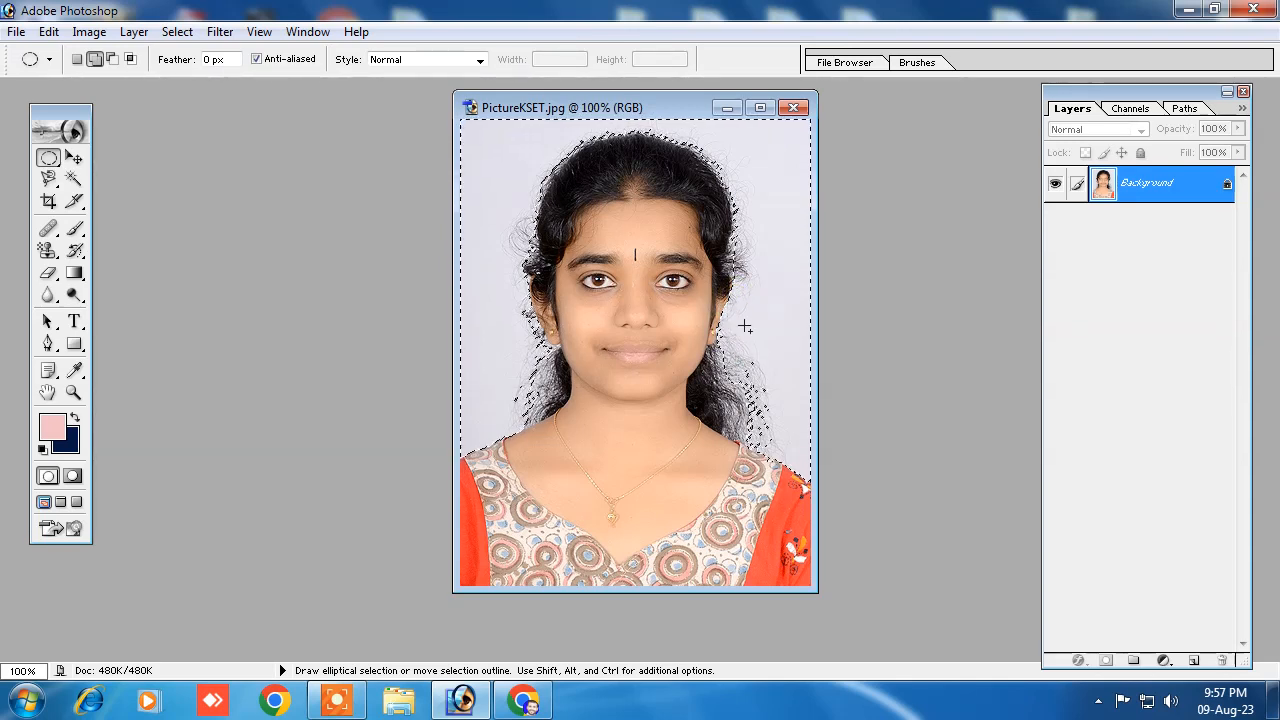
left_click(739, 232)
left_click_drag(518, 291, 561, 353)
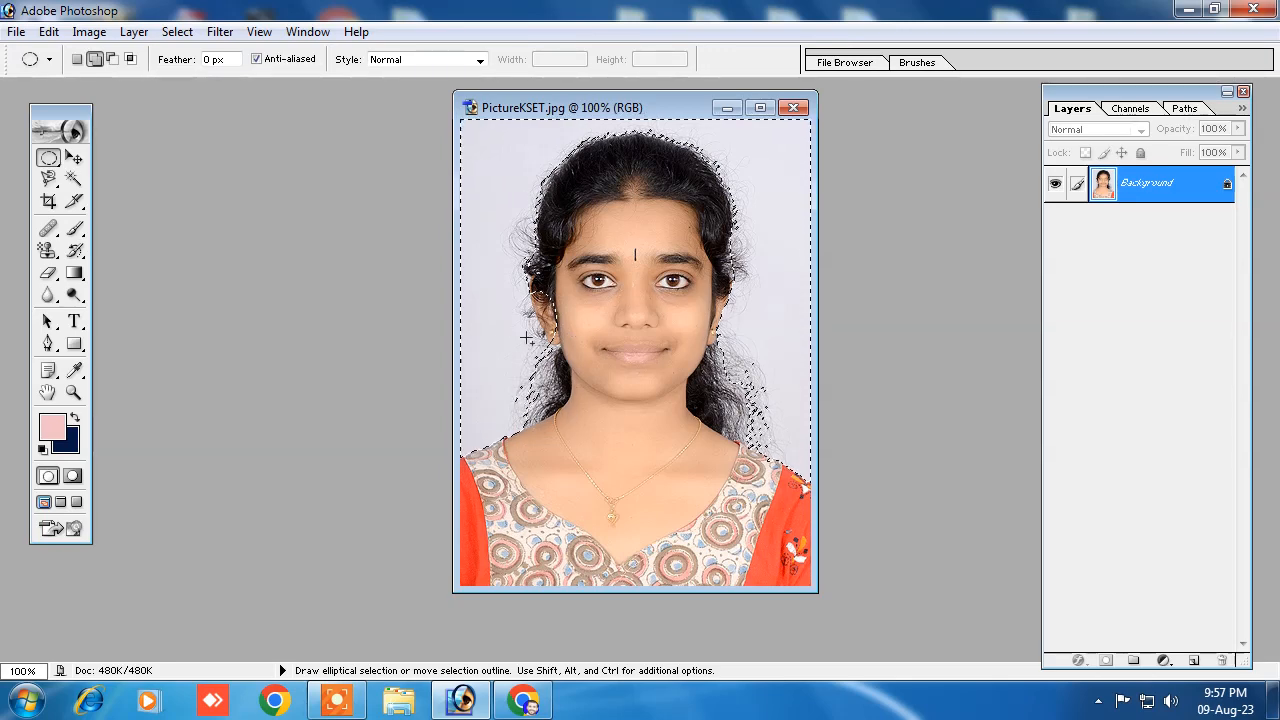
Step: Subtract the wrongly included ear area from the selection and add the remaining stray patches along the hair edges
left_click(114, 62)
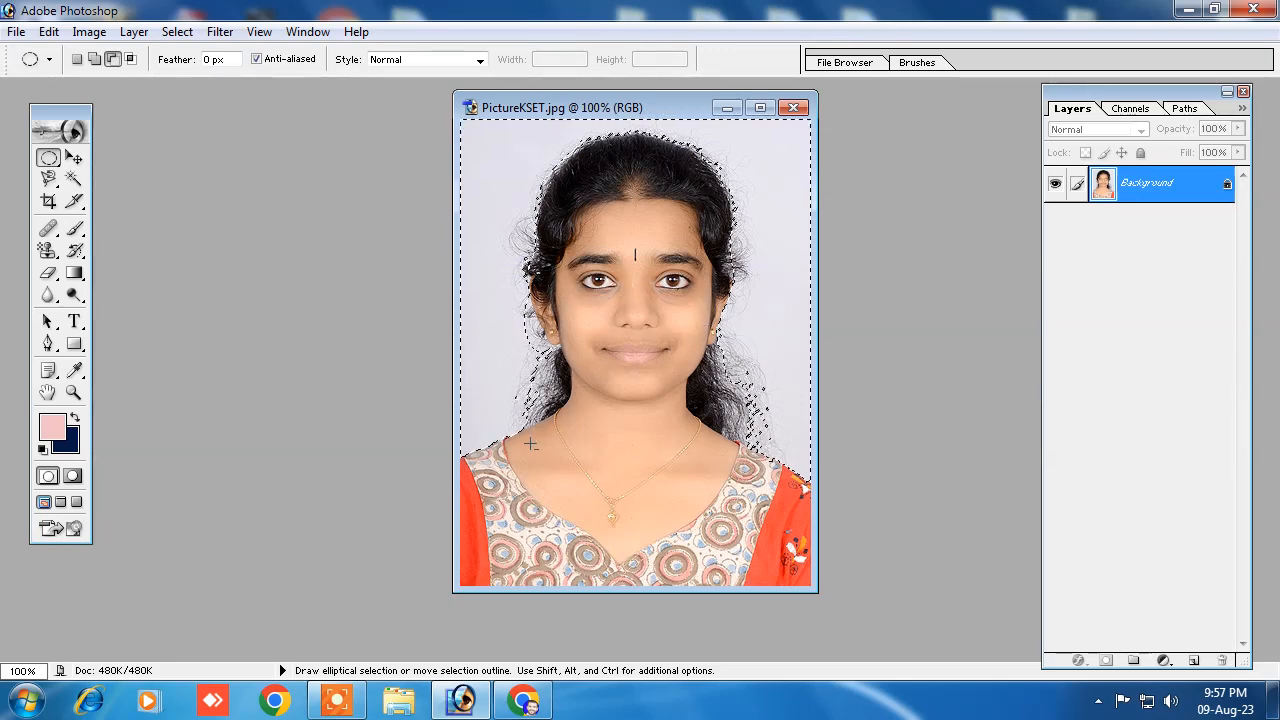
left_click(93, 61)
left_click_drag(536, 176, 535, 199)
left_click_drag(525, 309, 533, 328)
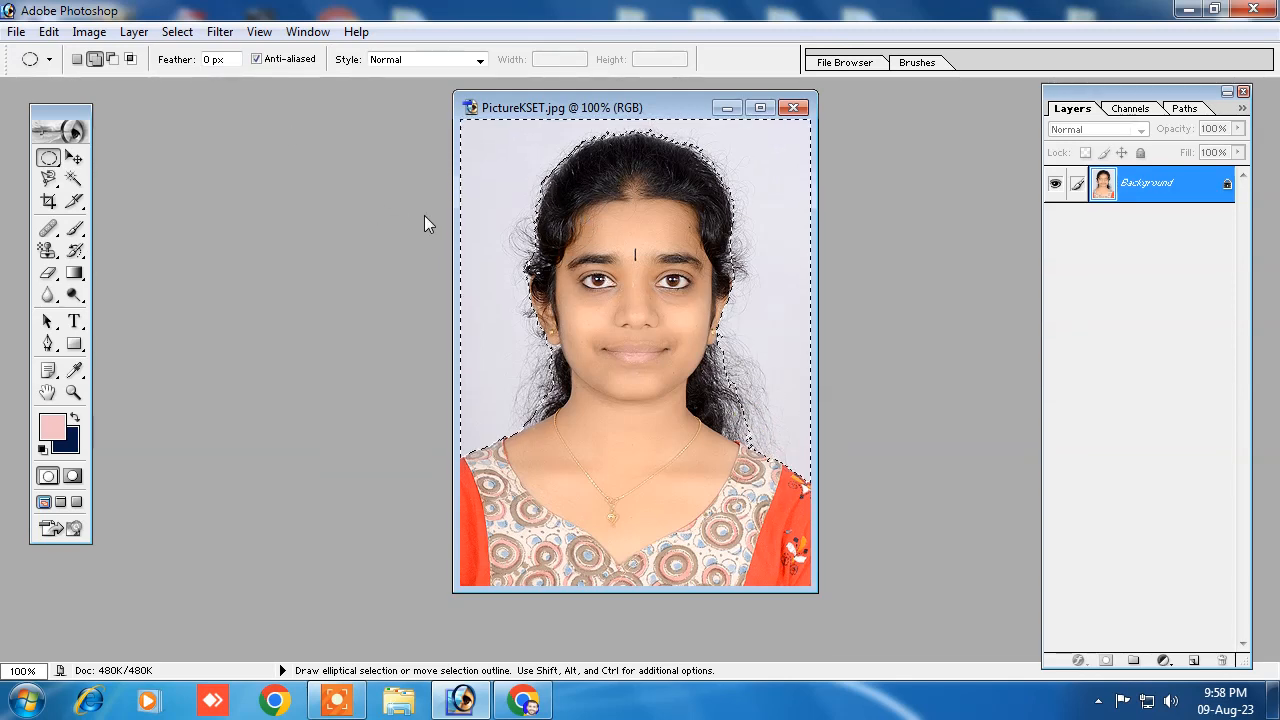
Step: Try moving the selected backdrop with the Move tool and undo the move
left_click(74, 157)
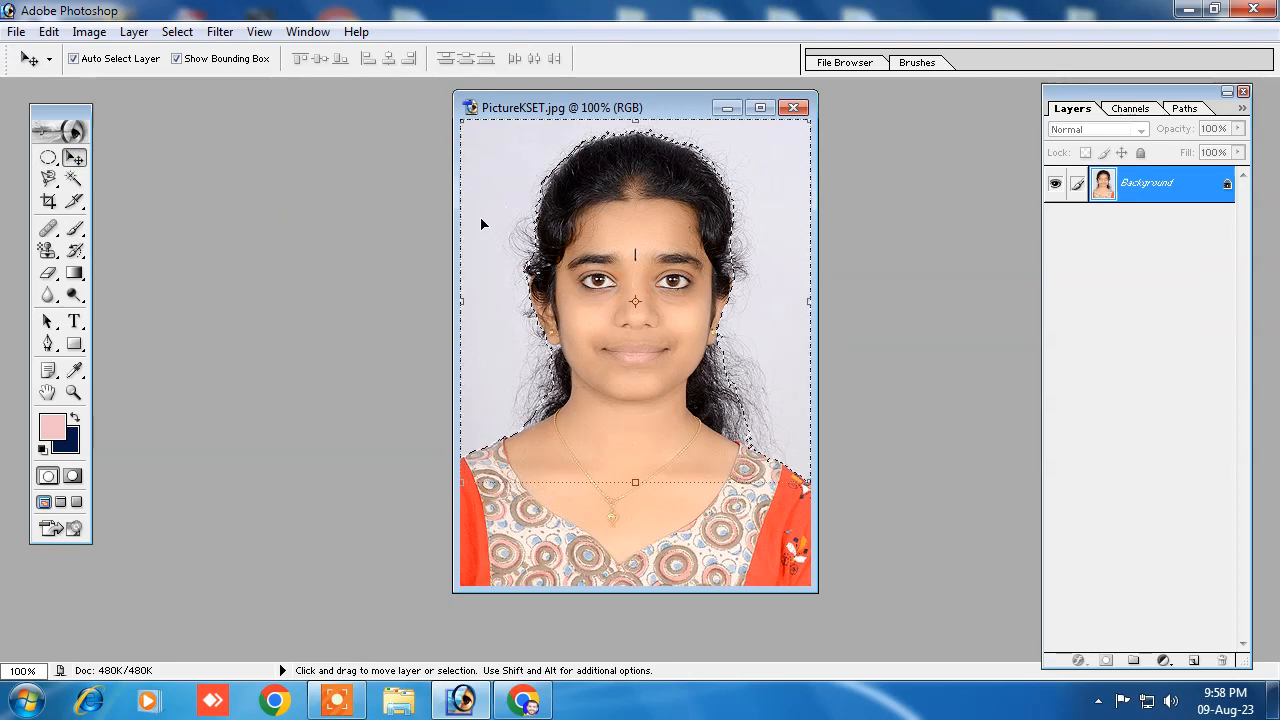
left_click_drag(491, 274, 435, 373)
left_click_drag(457, 274, 494, 277)
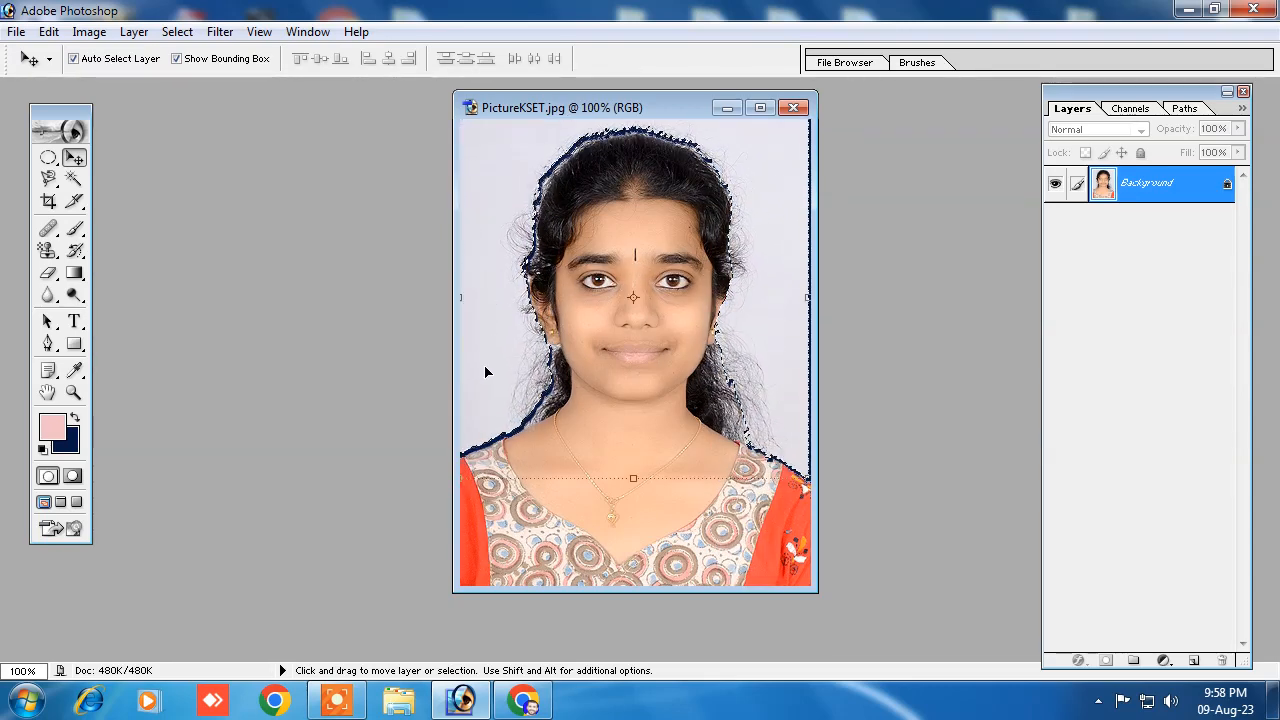
key("ctrl+z")
Step: Invert the selection to cover the woman instead of the backdrop, and move the photo window aside
left_click(177, 31)
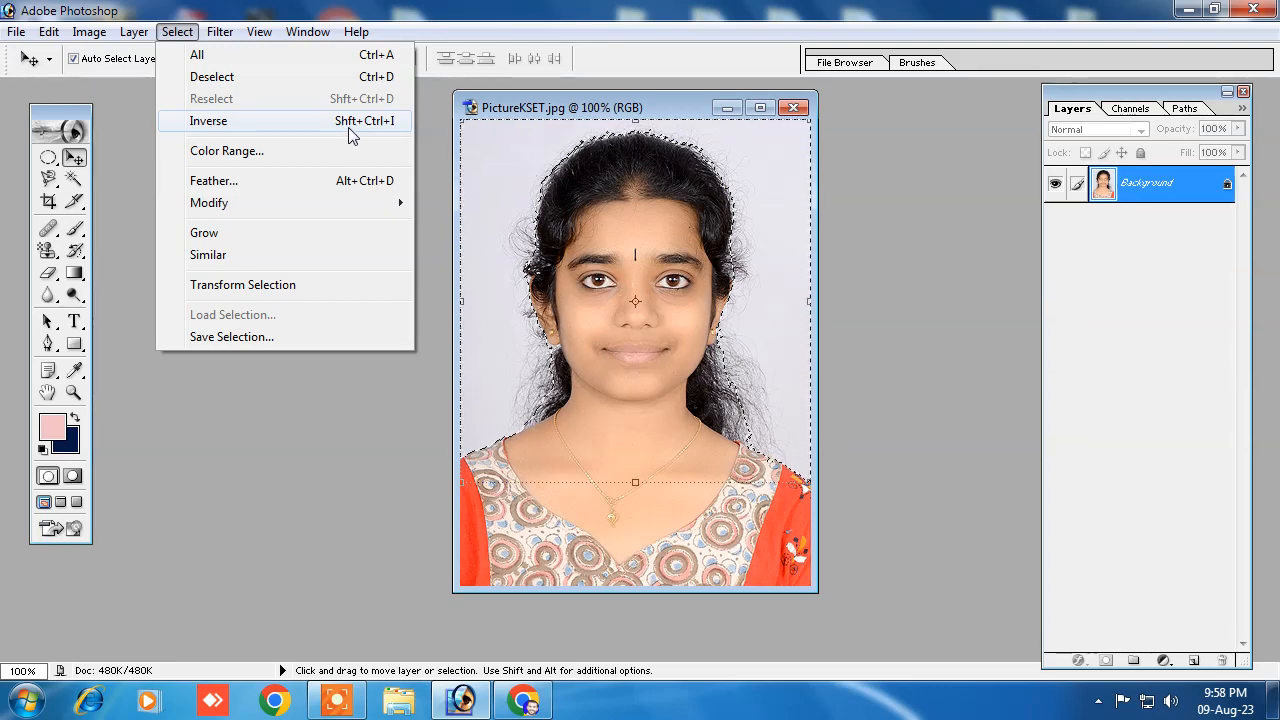
left_click(386, 125)
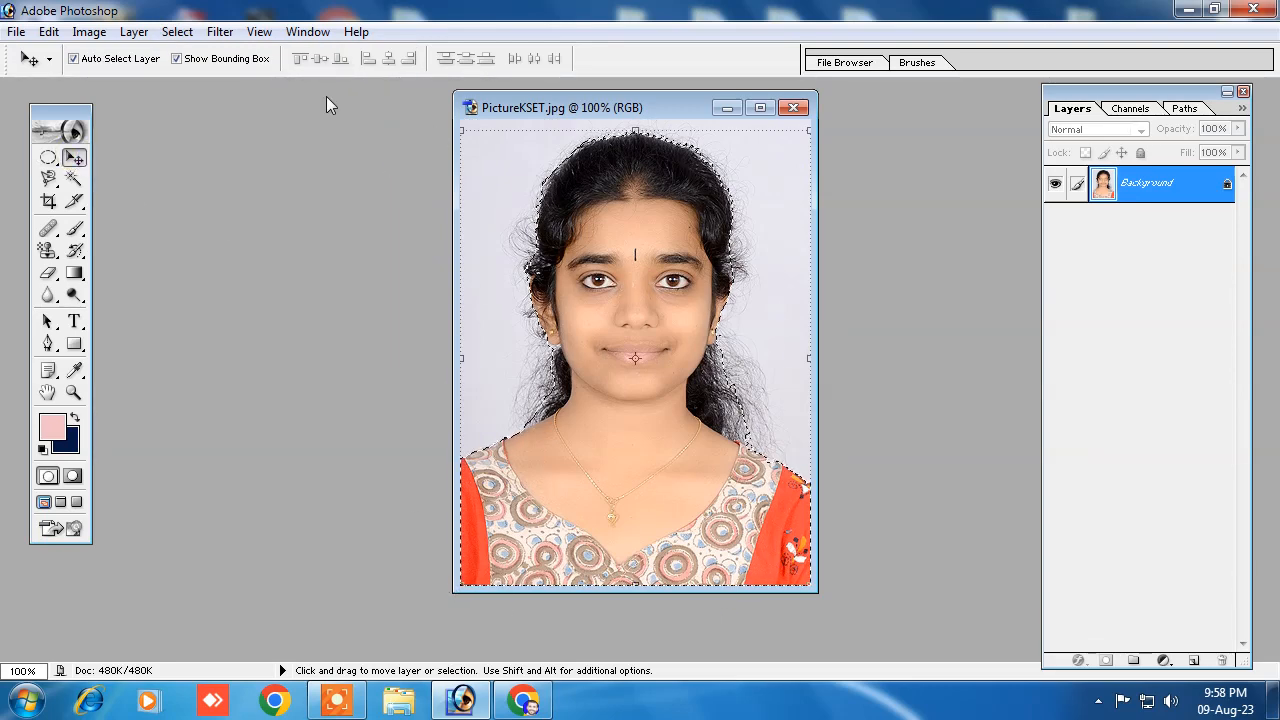
left_click_drag(486, 110, 628, 126)
Step: Create a new white RGB document with the 1280 x 720 HDTV 720P preset and a resolution of 300 pixels/inch
left_click(16, 32)
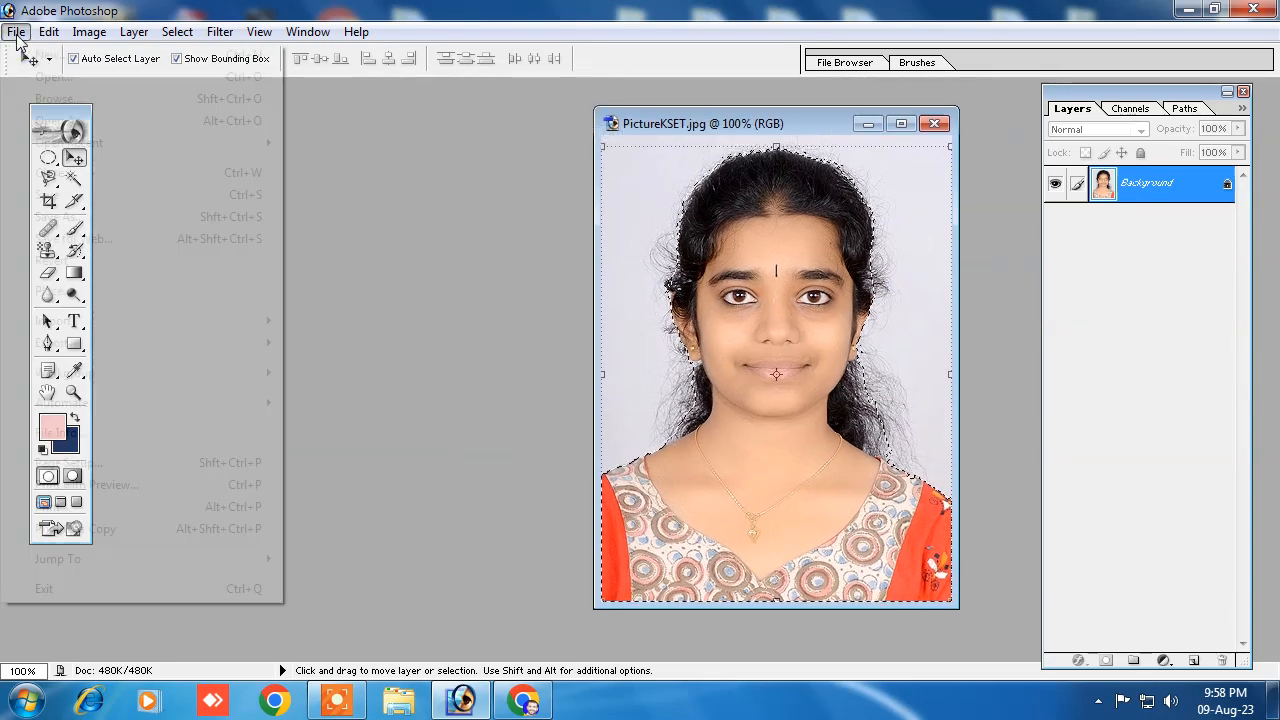
left_click(38, 55)
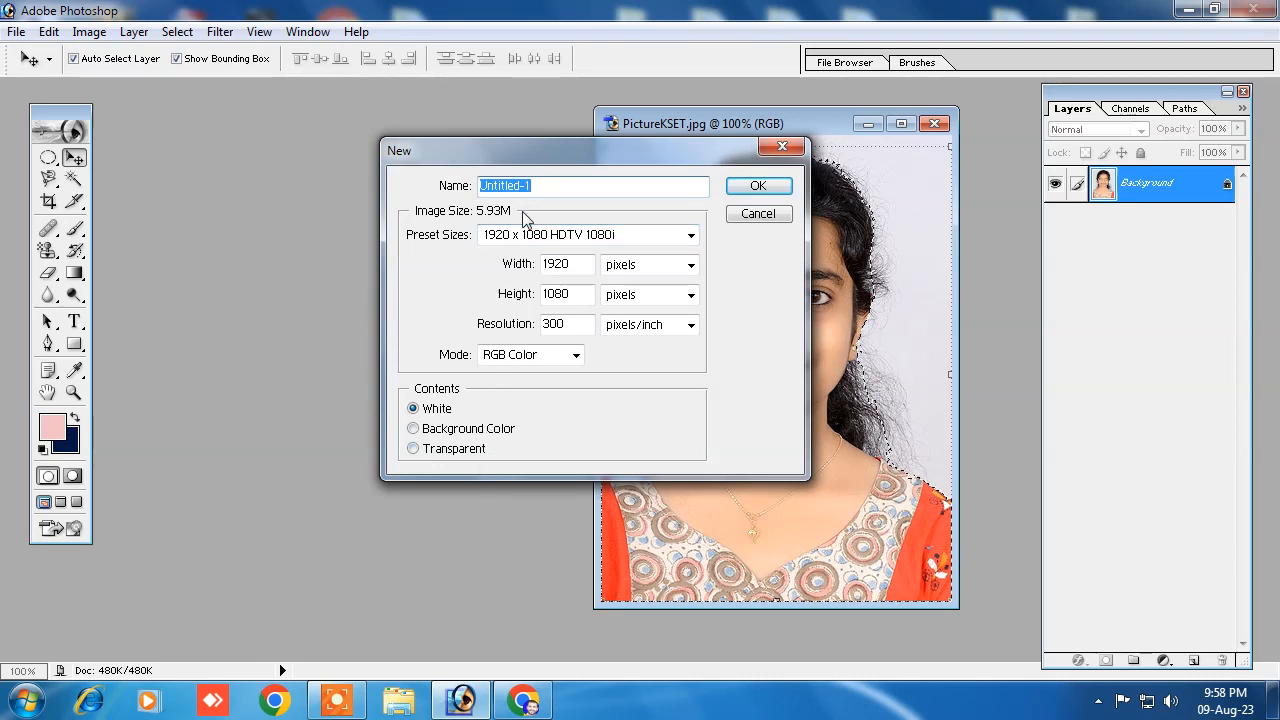
left_click(500, 238)
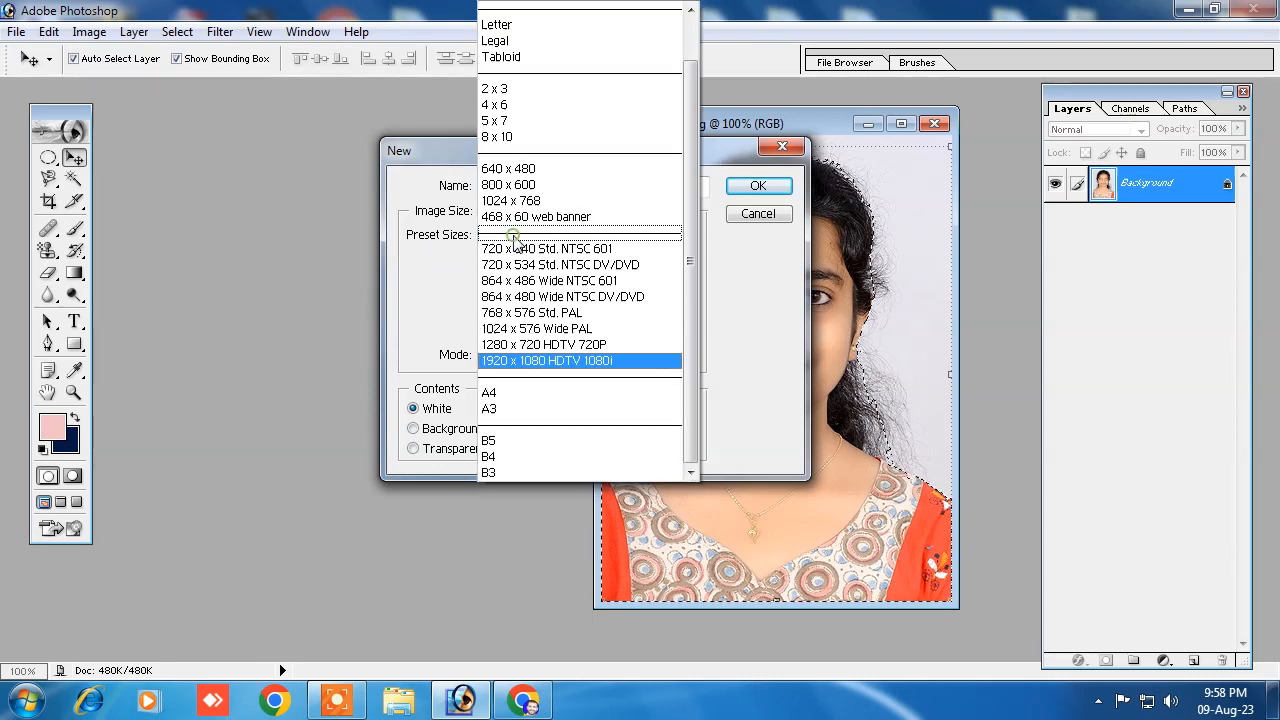
left_click(500, 393)
left_click(528, 240)
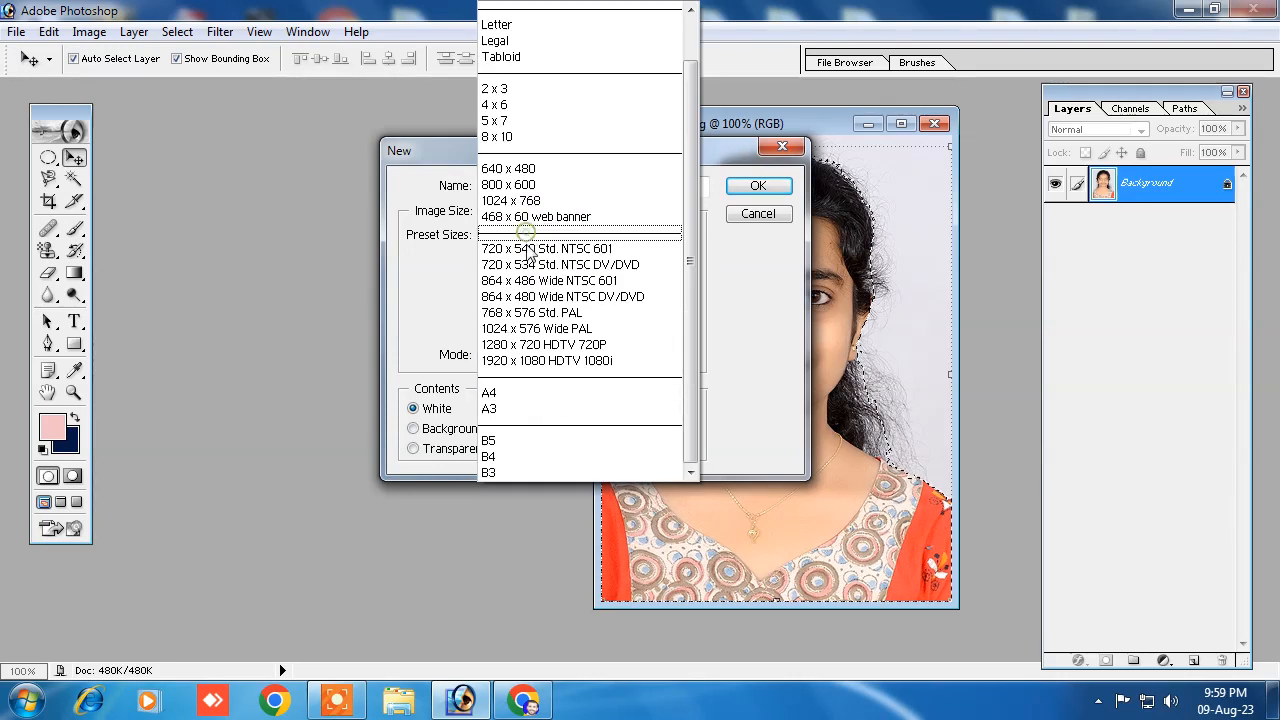
left_click(528, 344)
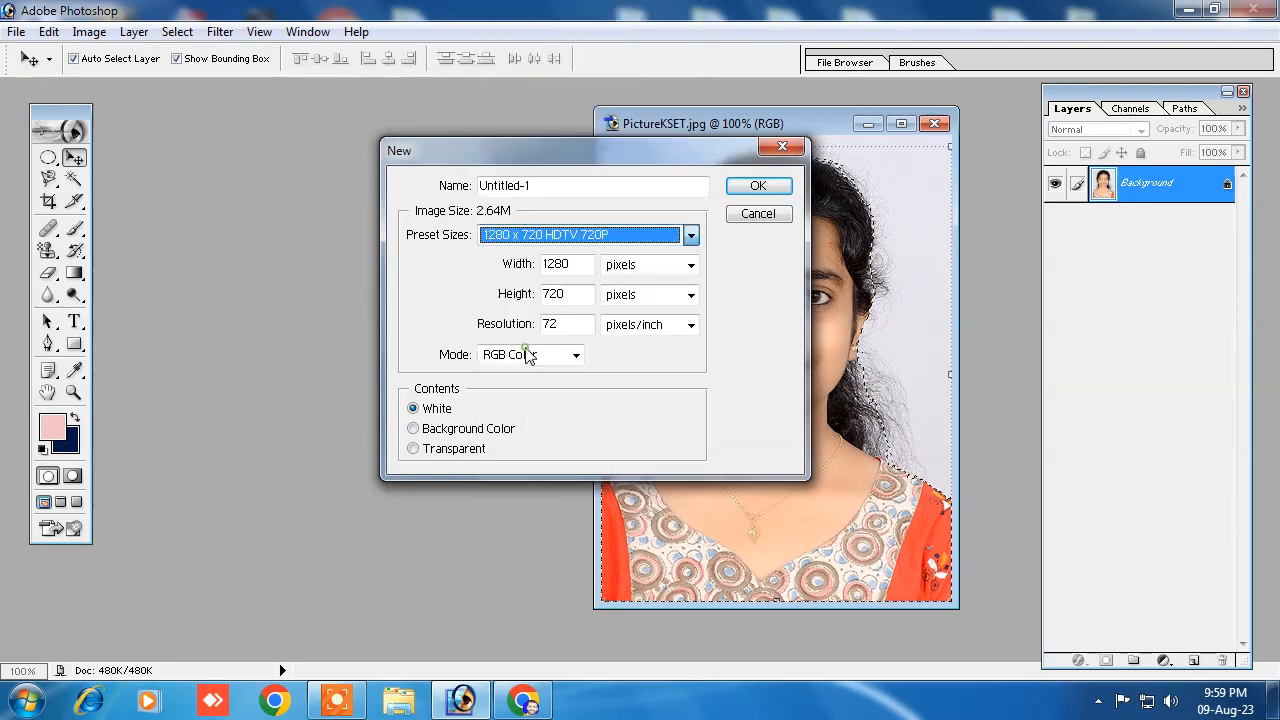
double_click(562, 325)
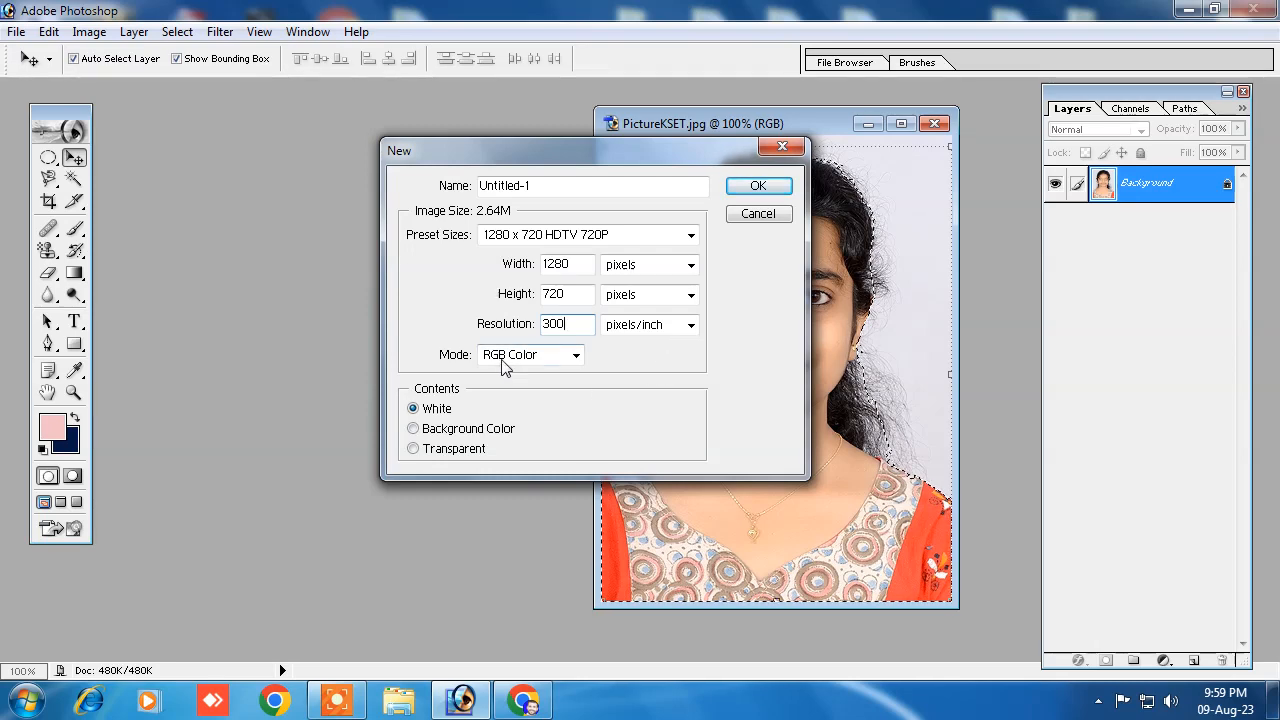
left_click(757, 188)
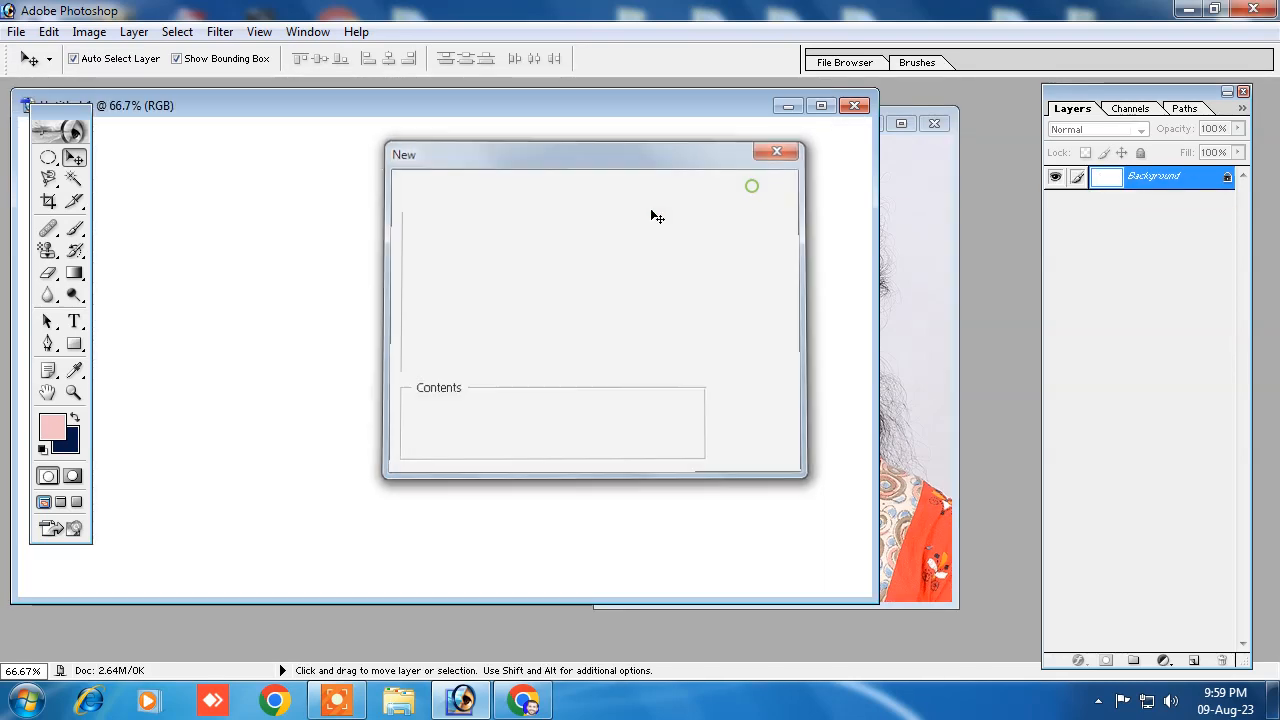
Step: Place a copy of the selected woman from the PictureKSET photo in the blank 1280 x 720 document
left_click(912, 198)
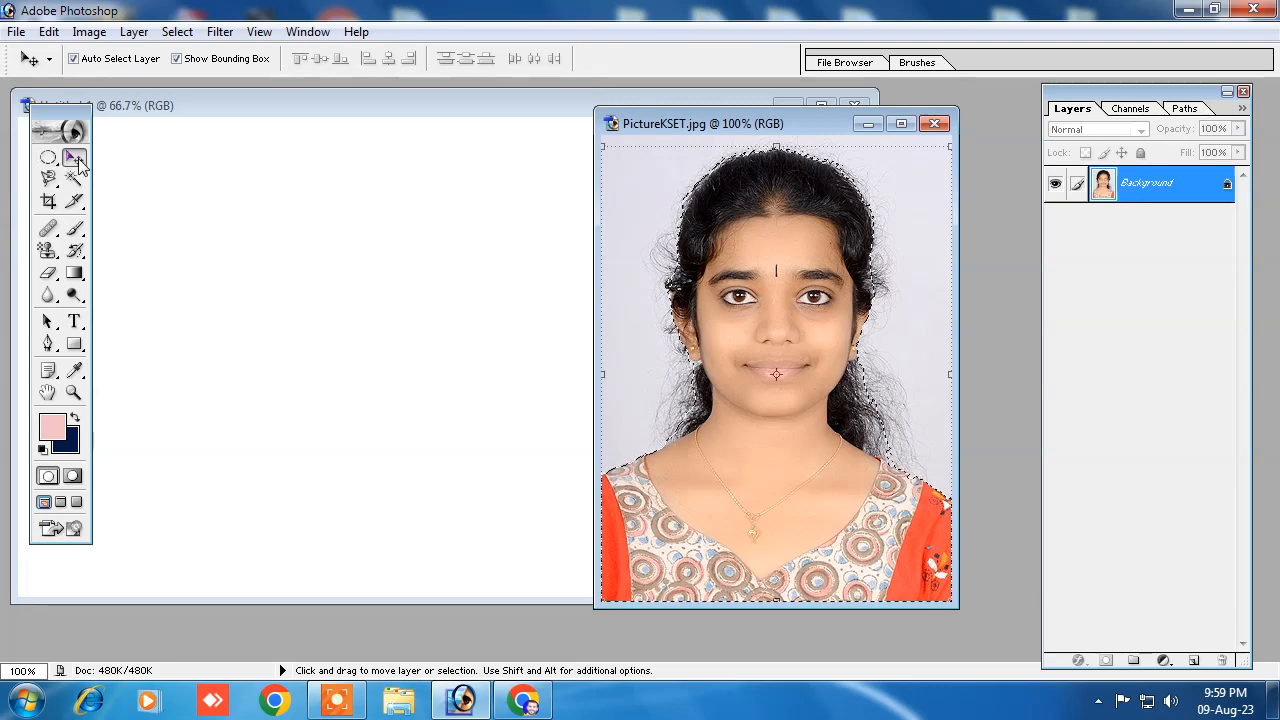
left_click_drag(772, 302, 406, 297)
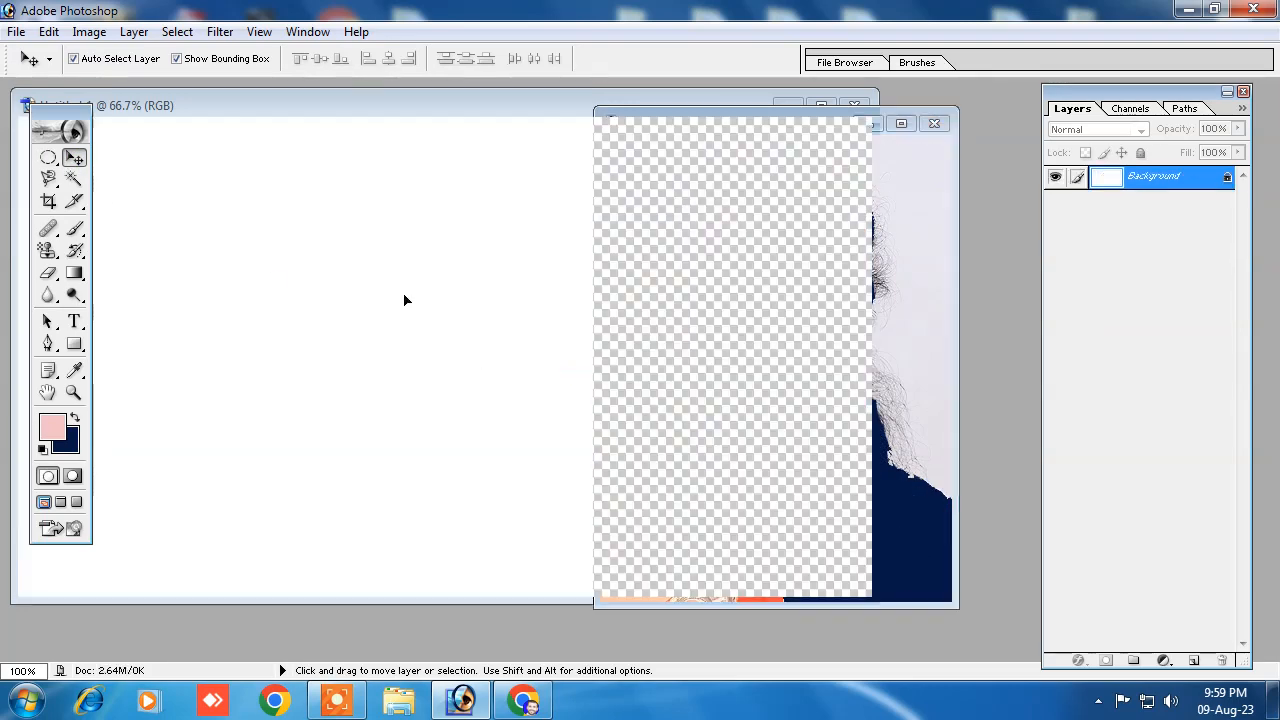
left_click_drag(438, 116, 606, 126)
left_click_drag(545, 376, 506, 359)
Step: Scale the woman's layer to 135.5% in width and height, apply the transform and reposition her on the canvas
key("ctrl+t")
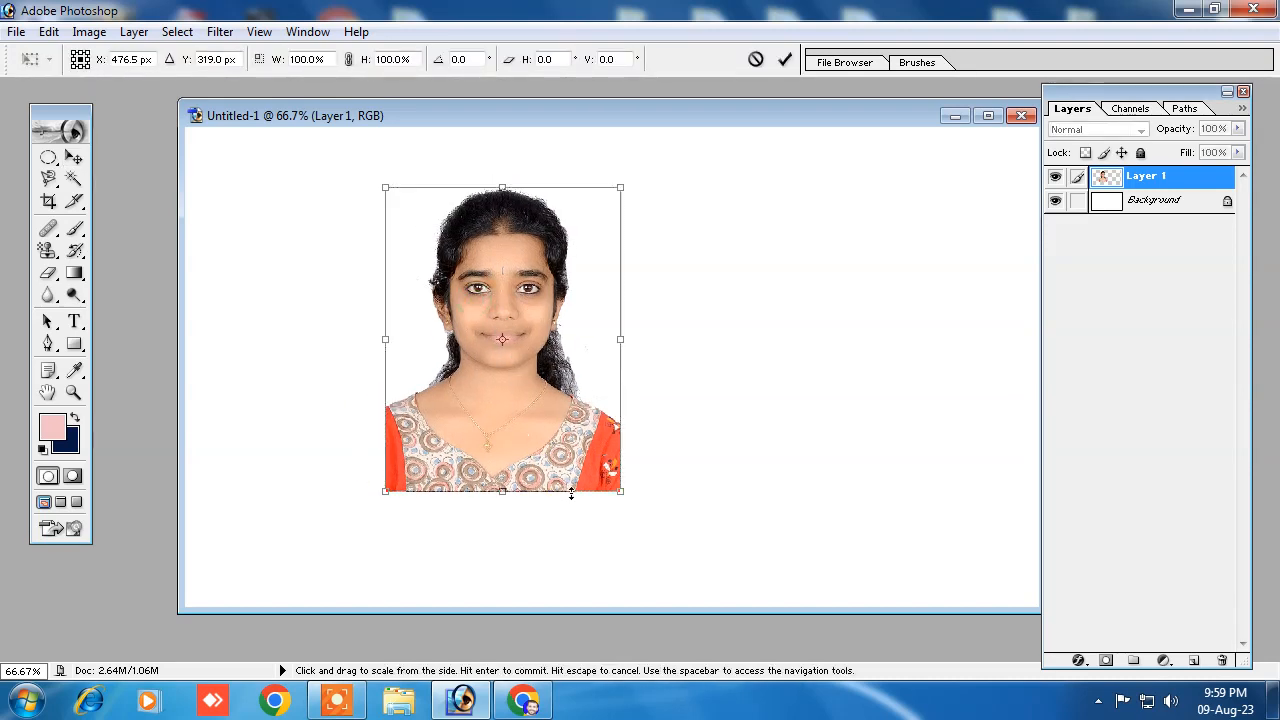
left_click_drag(619, 491, 692, 527)
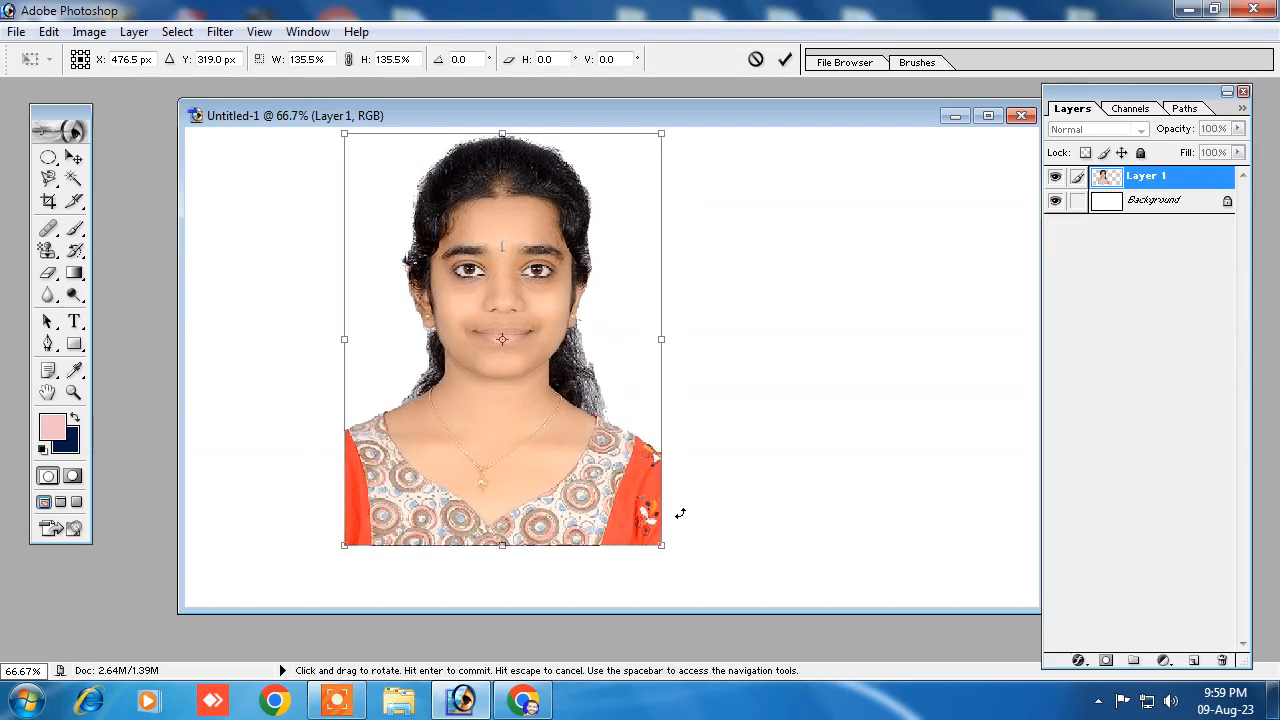
left_click(73, 157)
left_click(540, 277)
left_click_drag(568, 345, 838, 335)
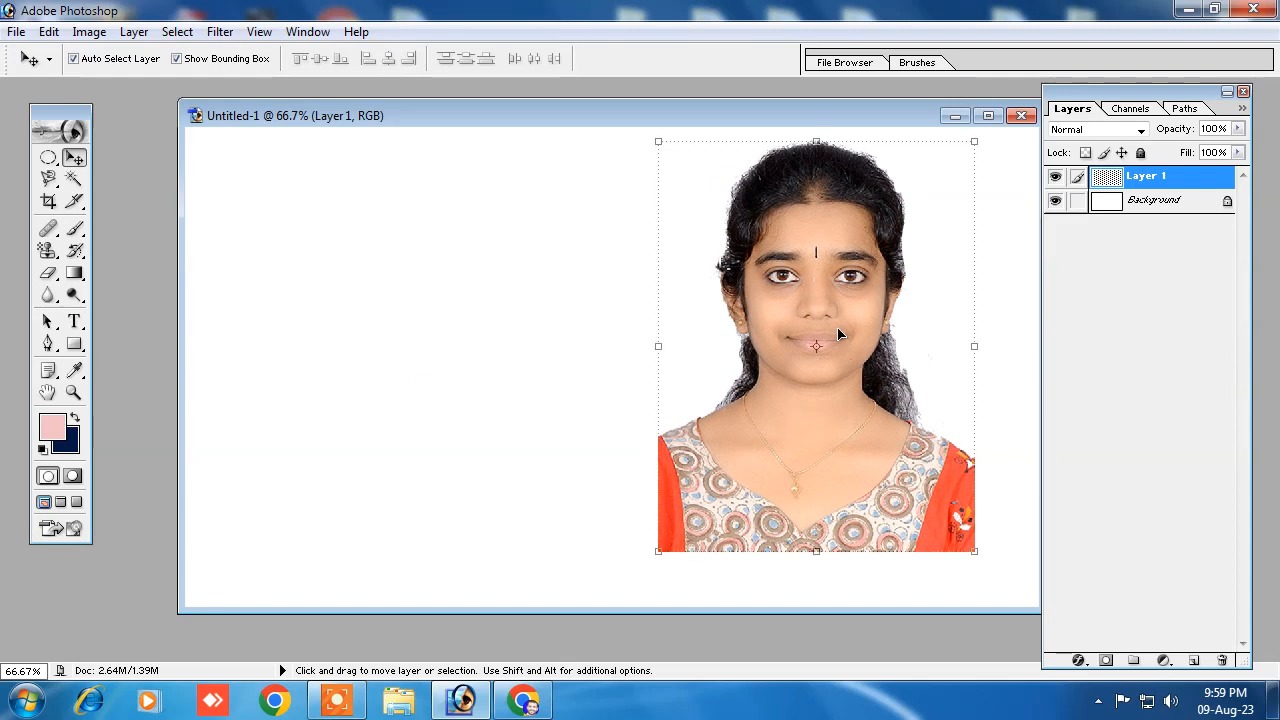
left_click_drag(768, 118, 591, 122)
left_click_drag(635, 345, 384, 311)
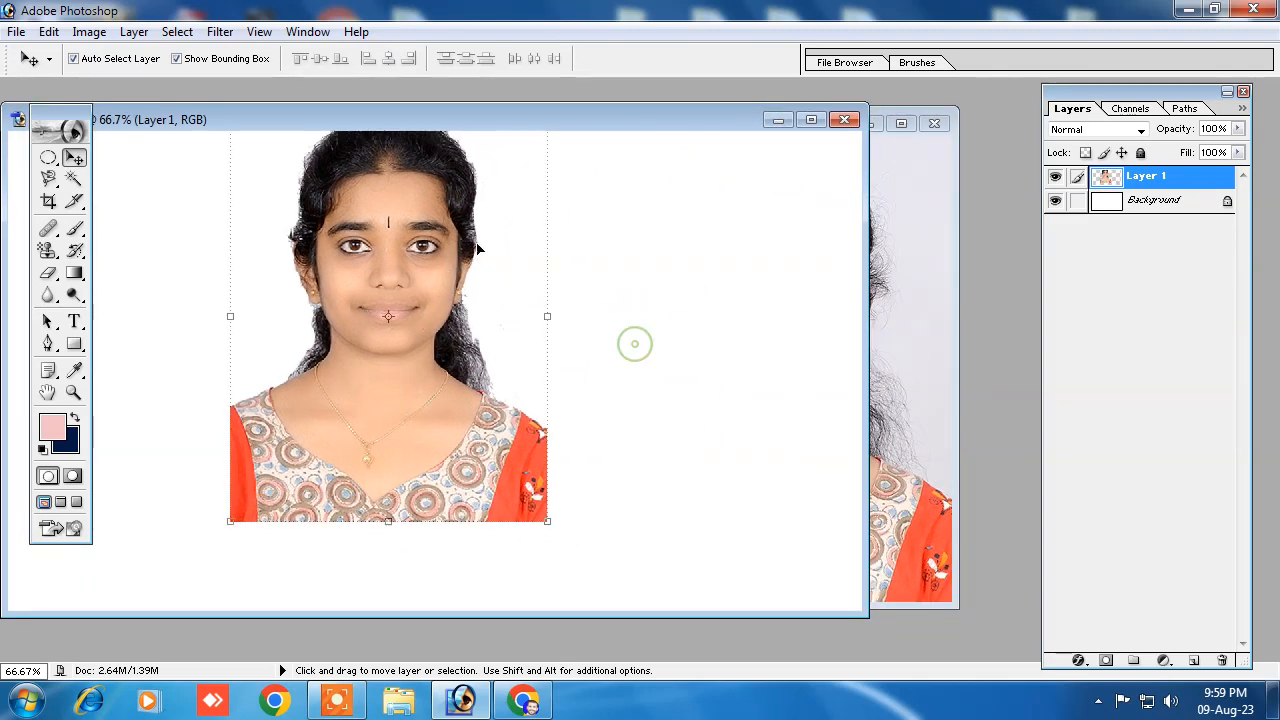
Step: Close the 1280 x 720 document without saving it and move the photo window aside
left_click_drag(598, 132, 764, 138)
left_click(623, 121)
left_click(604, 269)
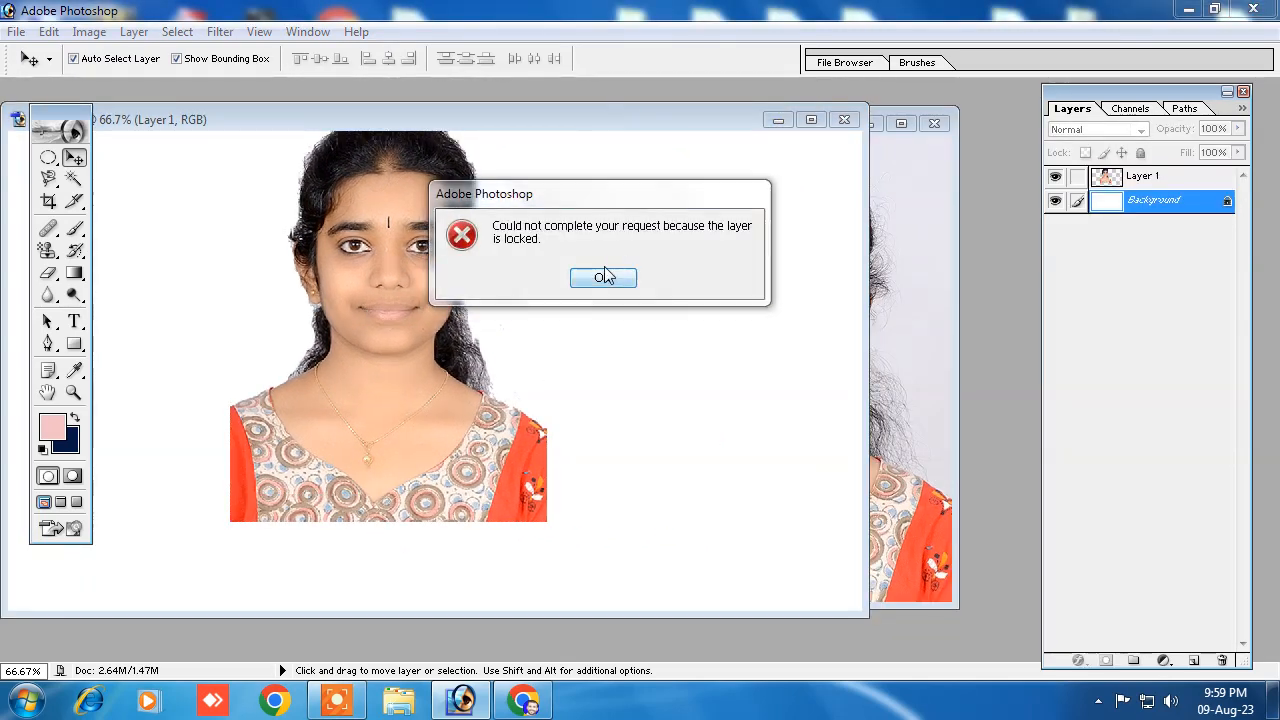
left_click(844, 120)
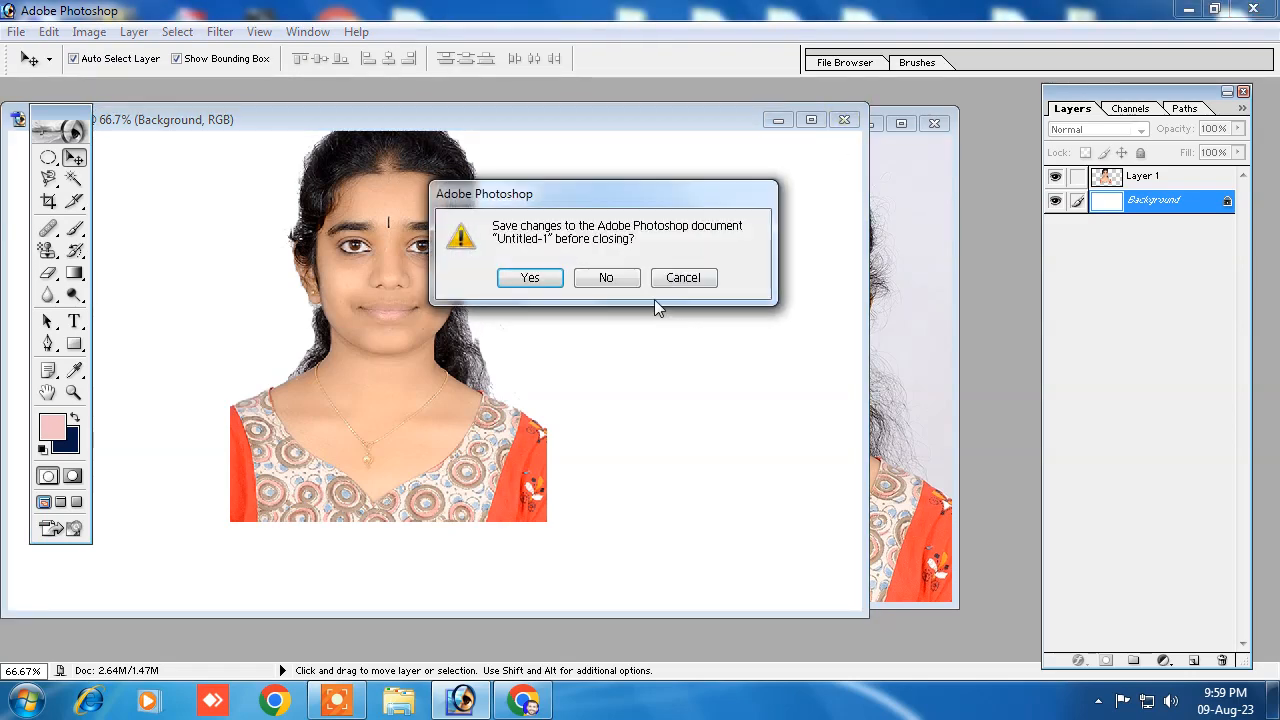
left_click(608, 282)
left_click_drag(700, 129, 765, 130)
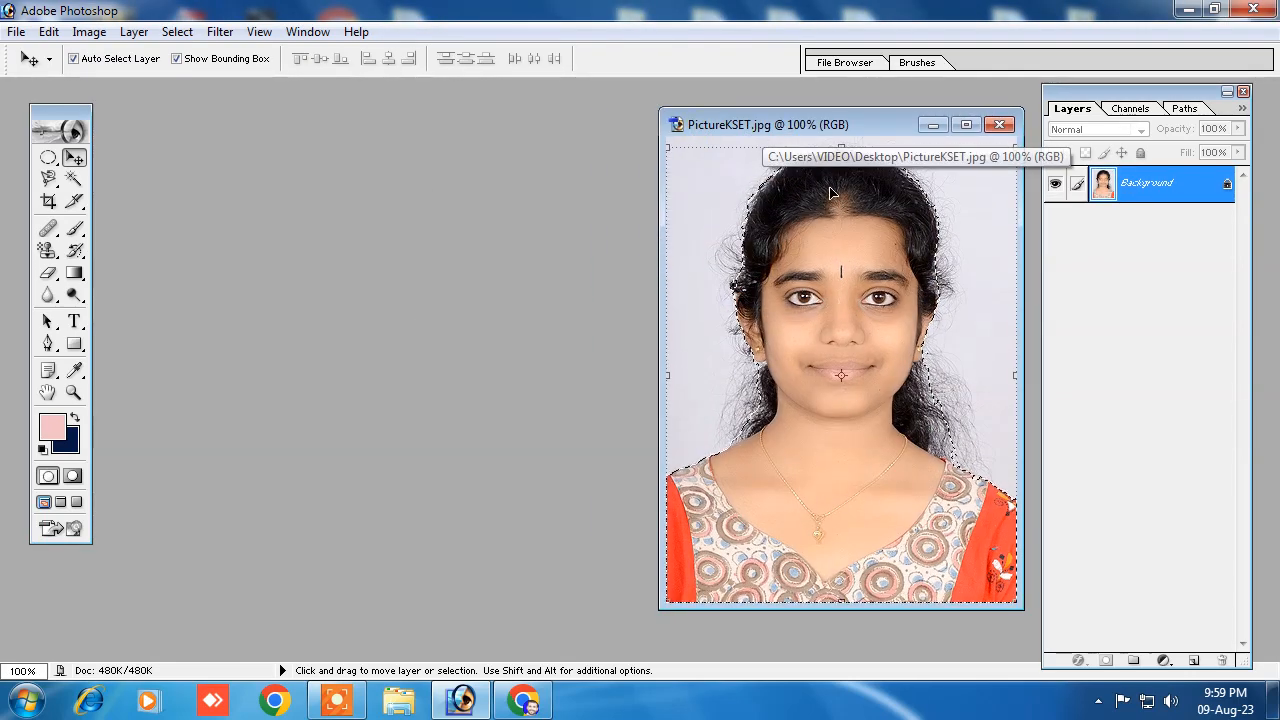
Step: Create a new white RGB document with the A4 preset at 300 pixels/inch and place its window beside the photo
left_click(16, 32)
left_click(50, 55)
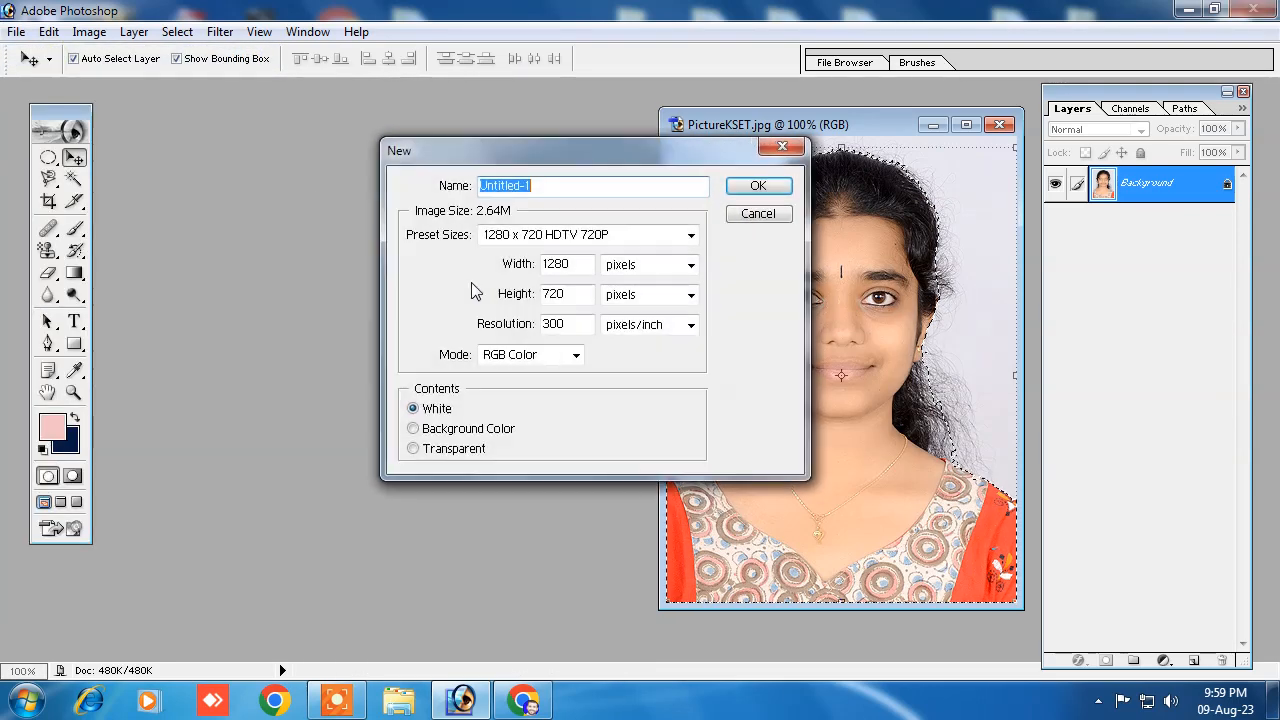
left_click(517, 235)
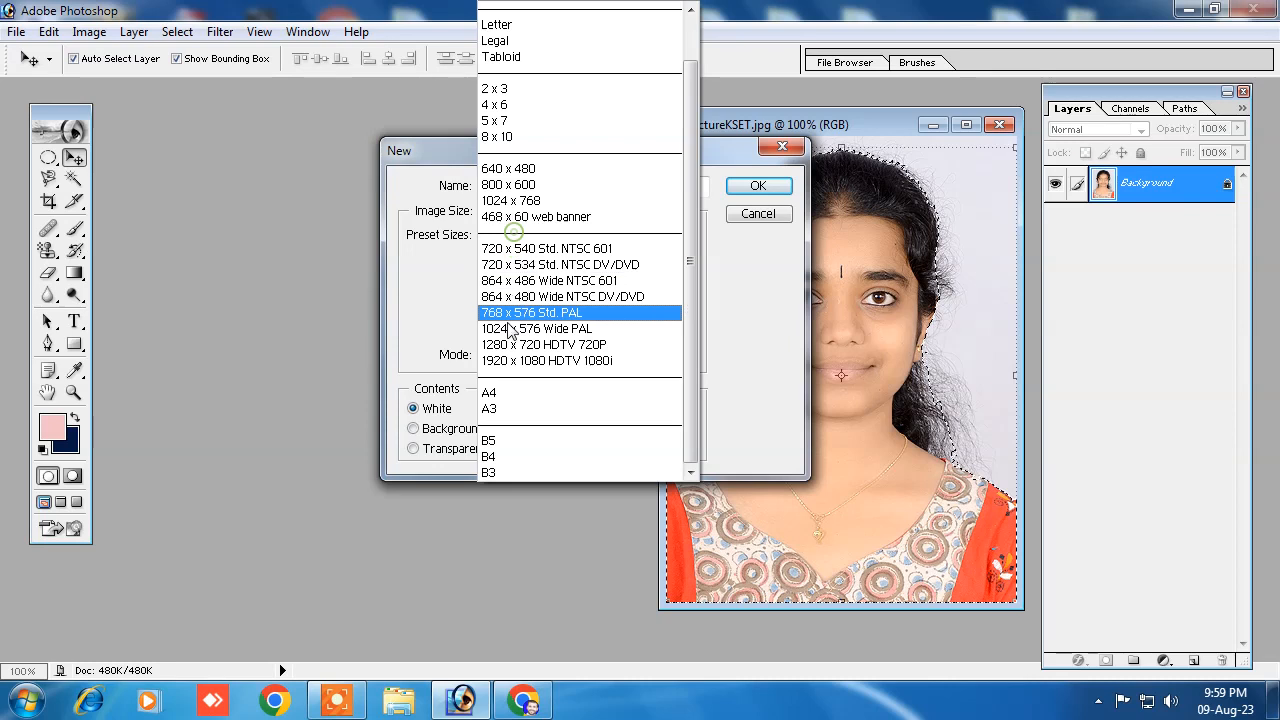
left_click(500, 396)
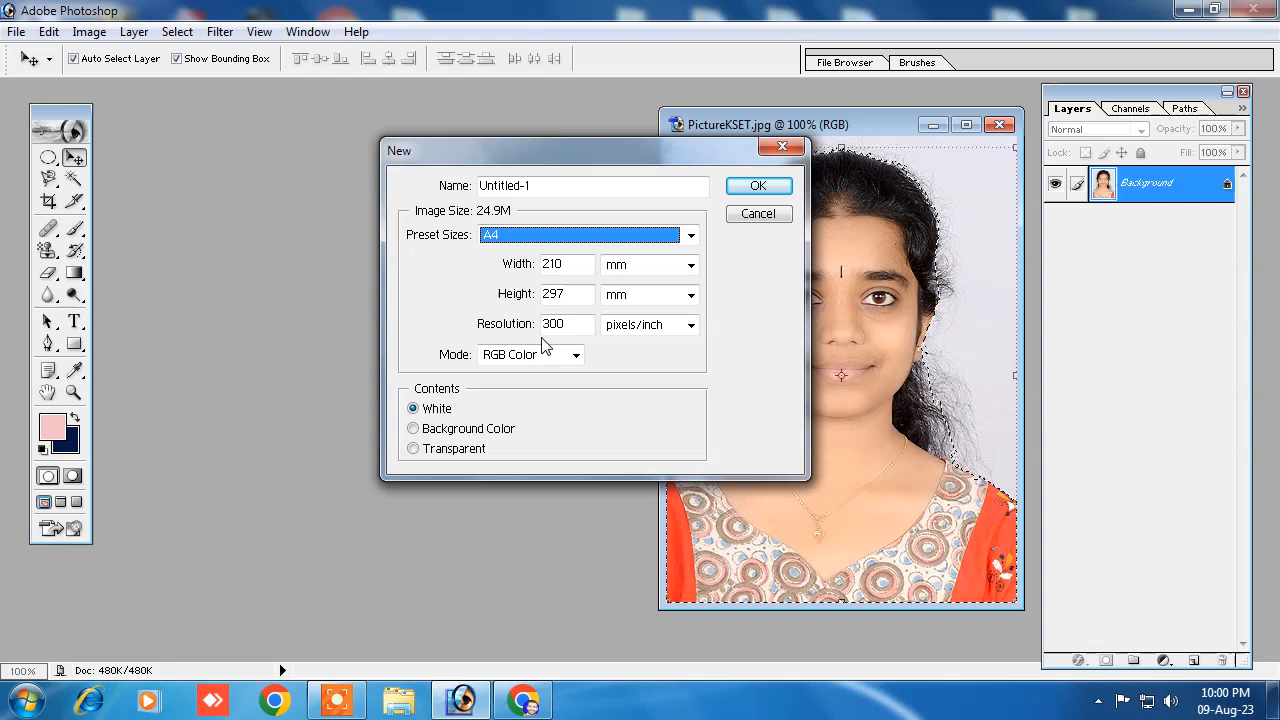
left_click(754, 187)
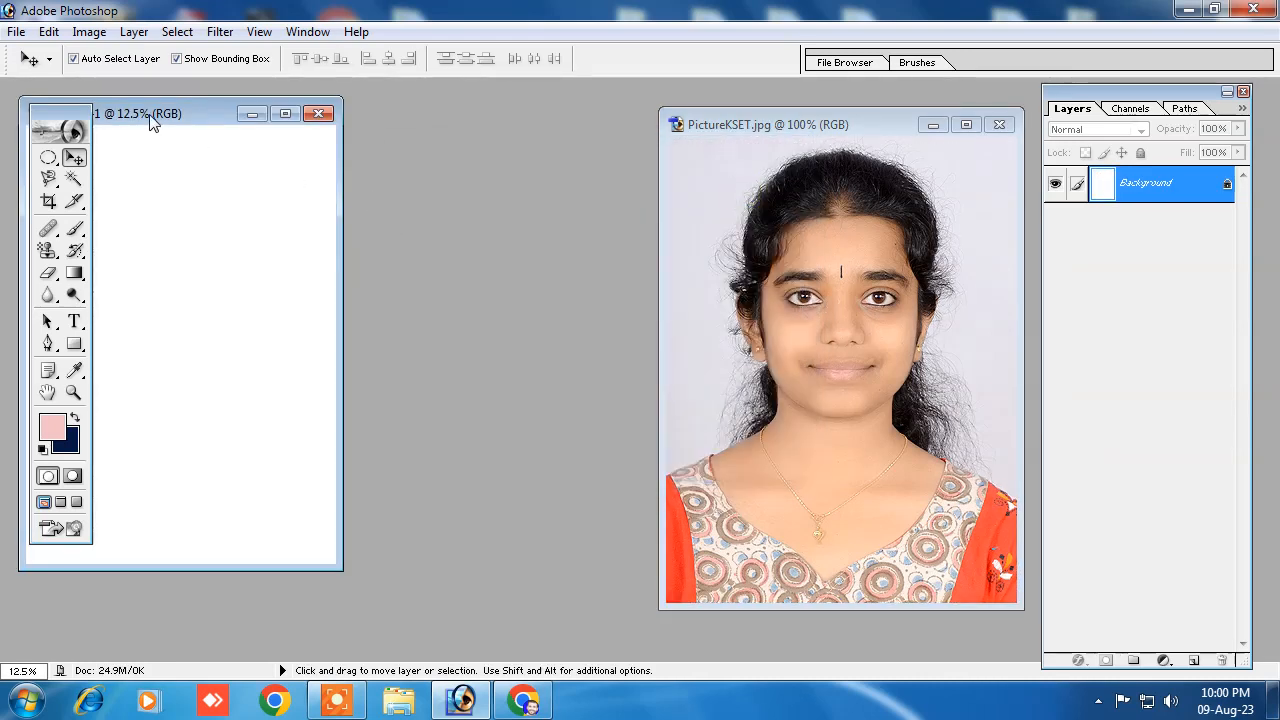
left_click_drag(150, 117, 350, 137)
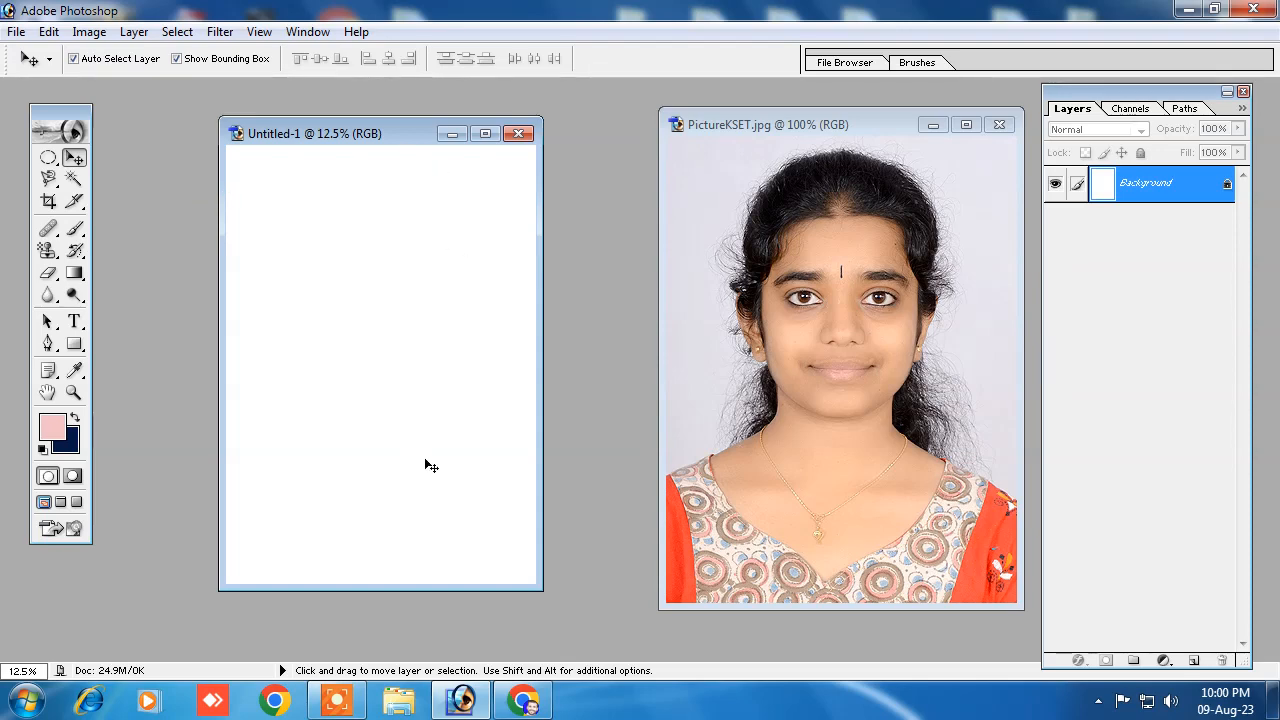
Step: Try placing the selected woman on the A4 page and delete the layer this adds
left_click(765, 320)
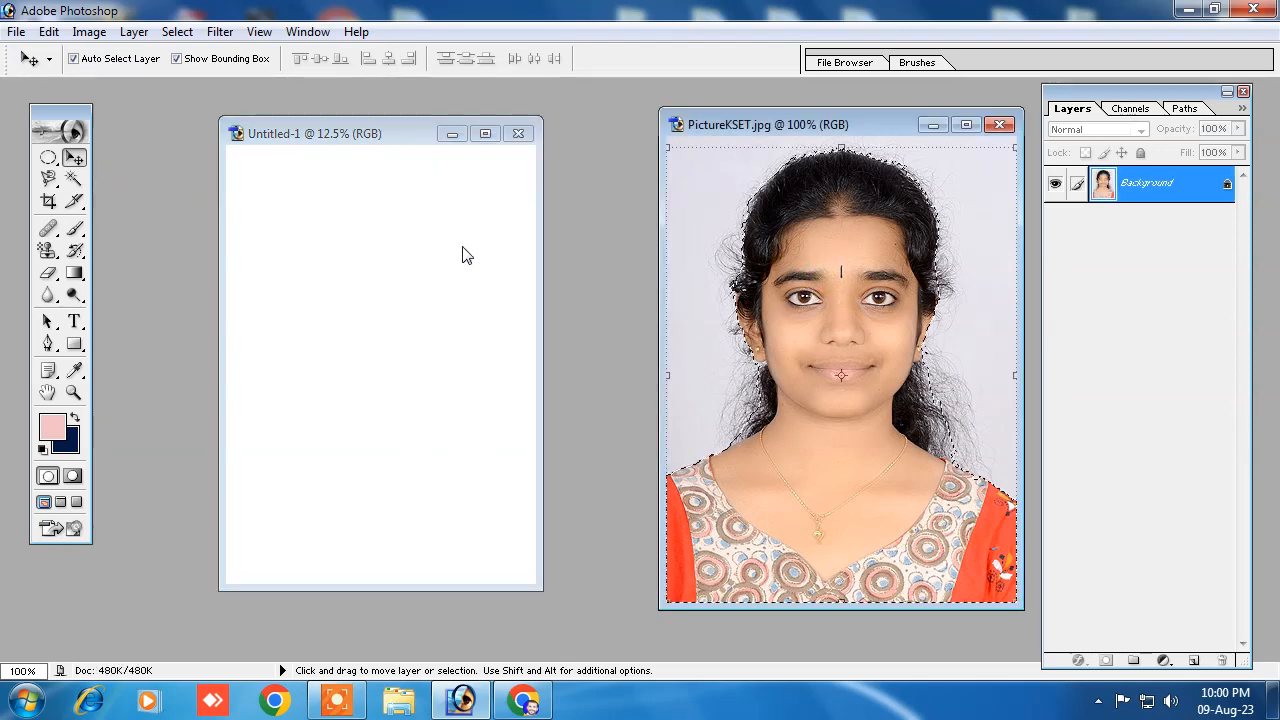
left_click_drag(816, 298, 274, 203)
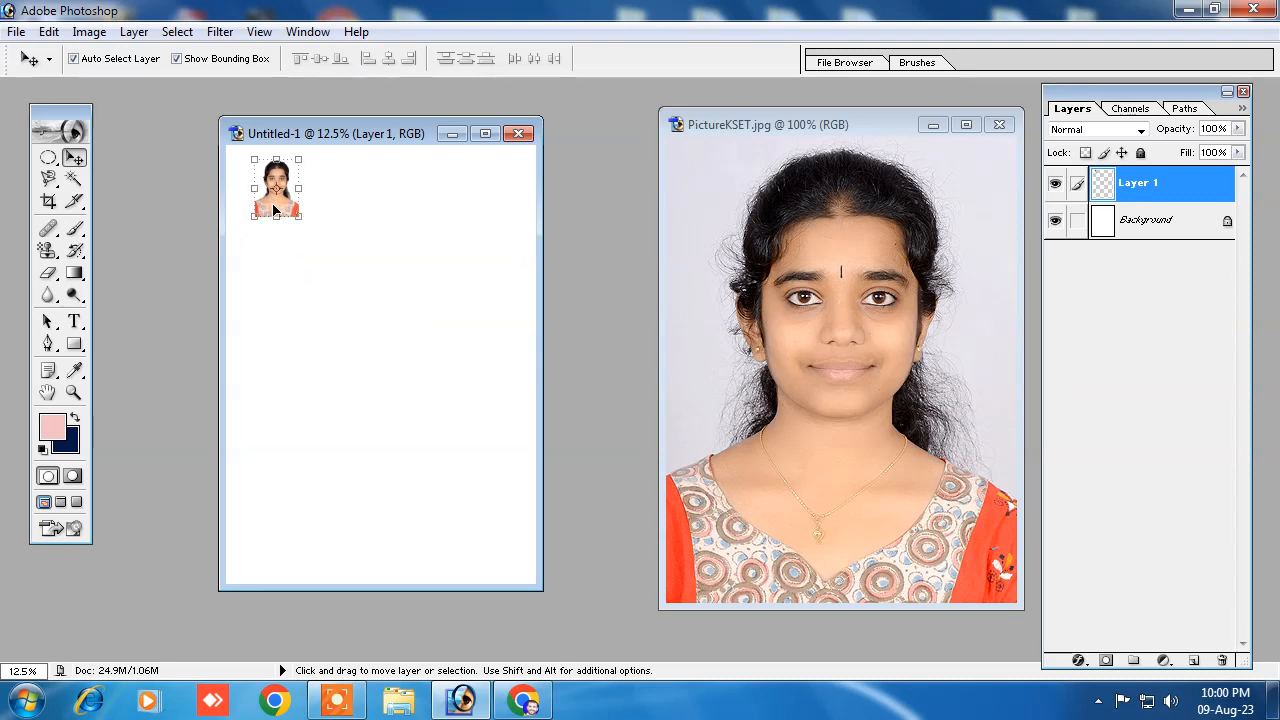
right_click(1160, 183)
left_click(1104, 268)
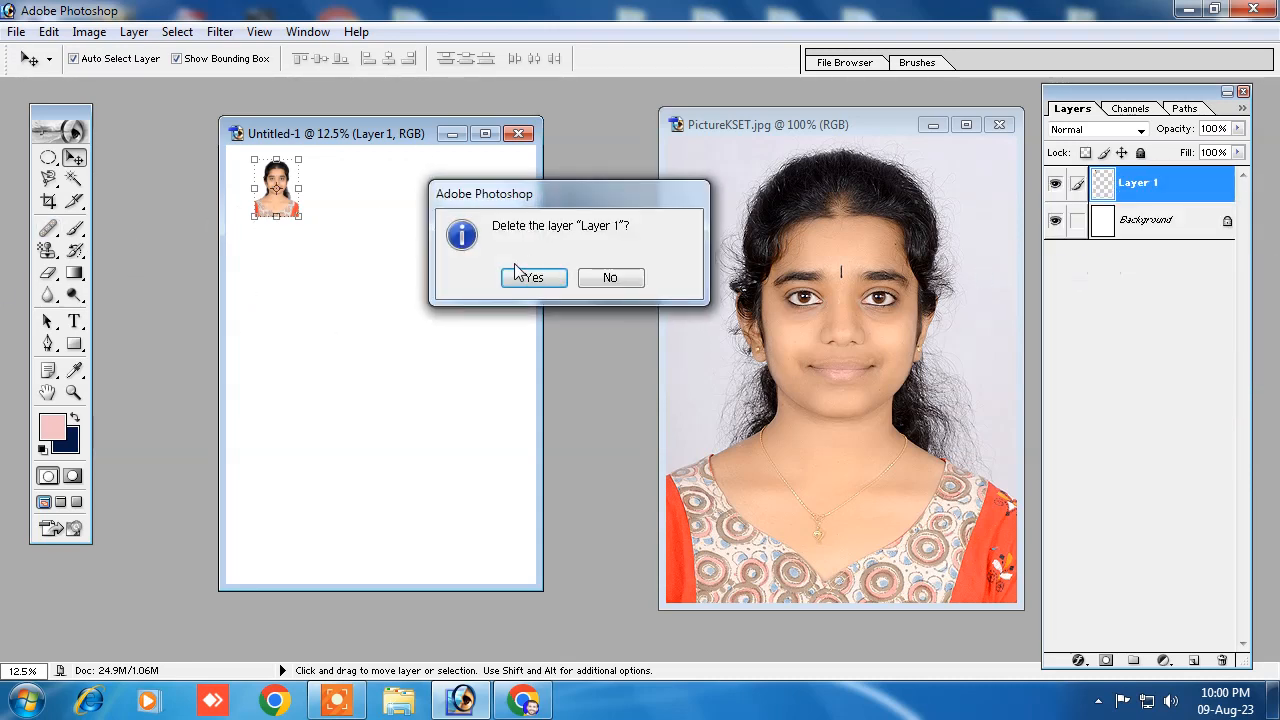
left_click(530, 276)
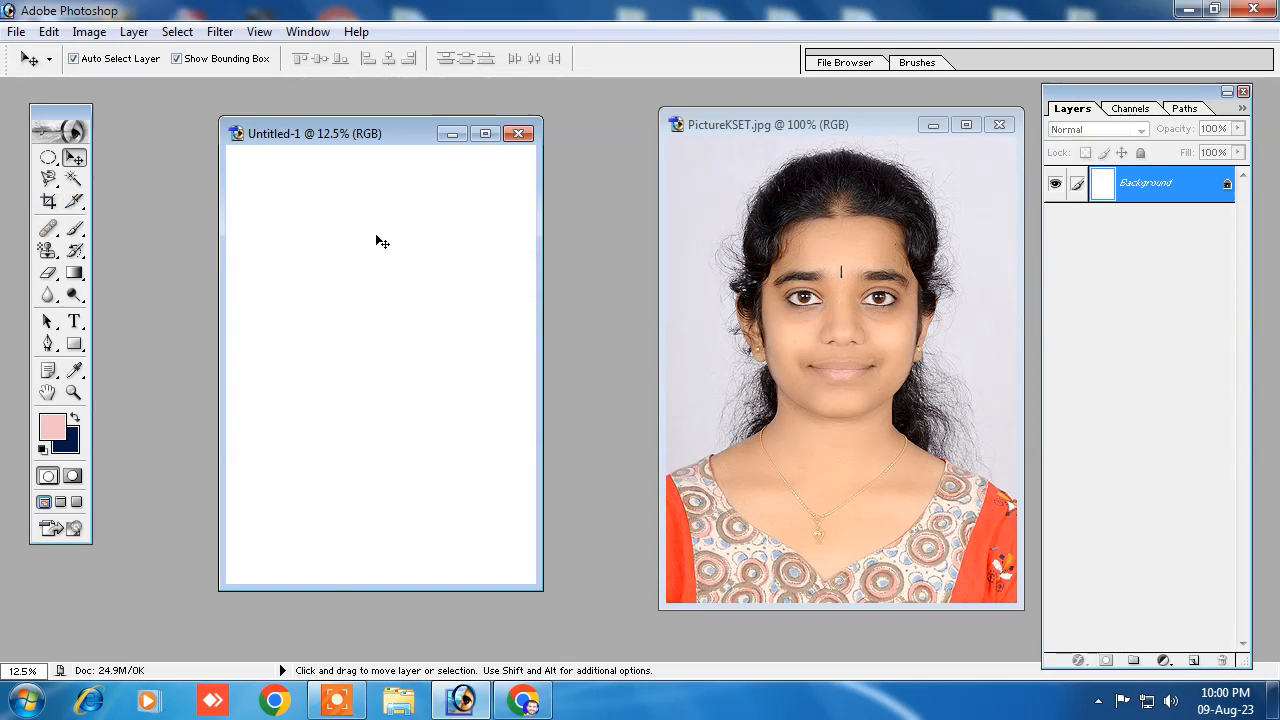
Step: Divide the A4 page with the Slice tool into 5 evenly spaced slices down and 4 across
left_click(76, 203)
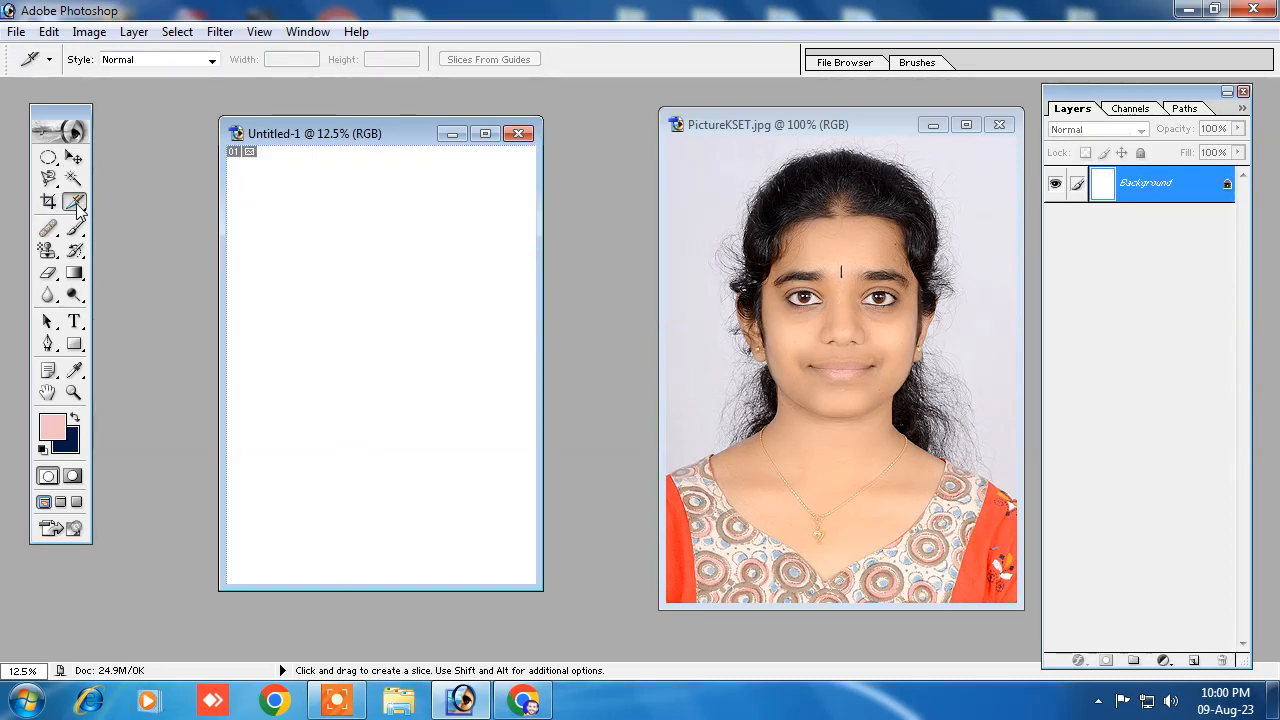
right_click(363, 283)
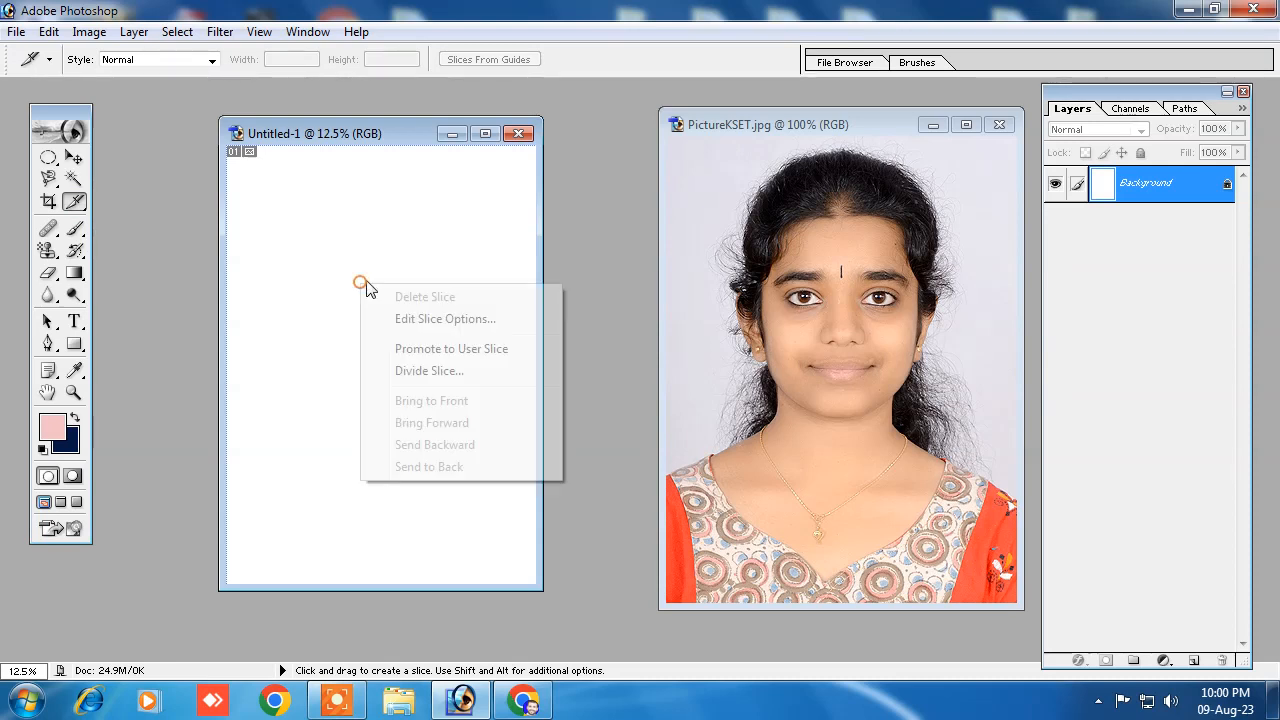
left_click(441, 373)
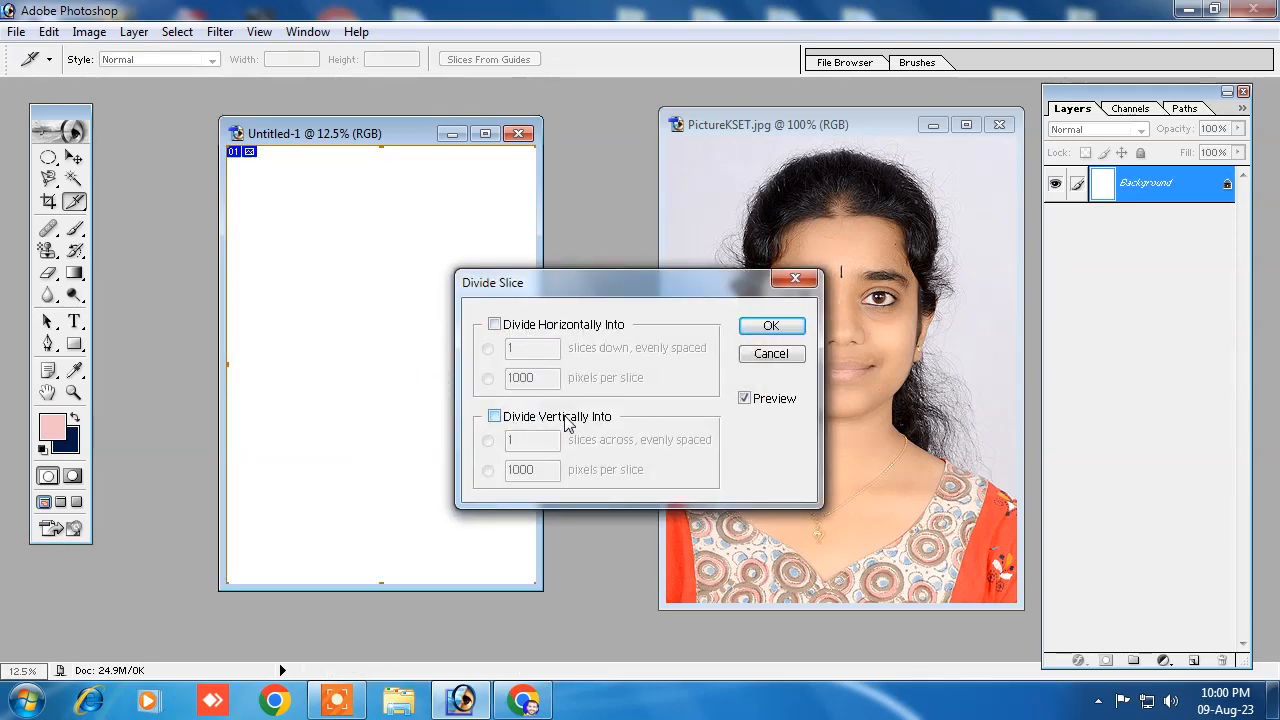
left_click(494, 325)
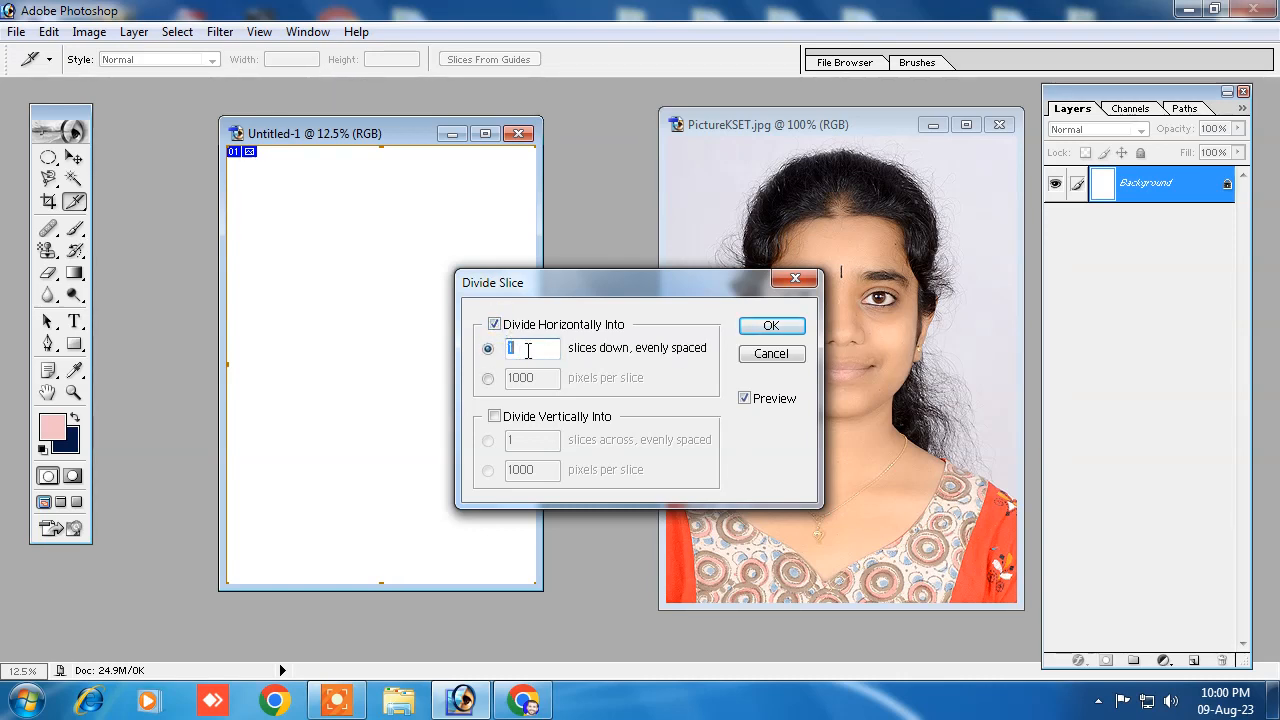
type("5")
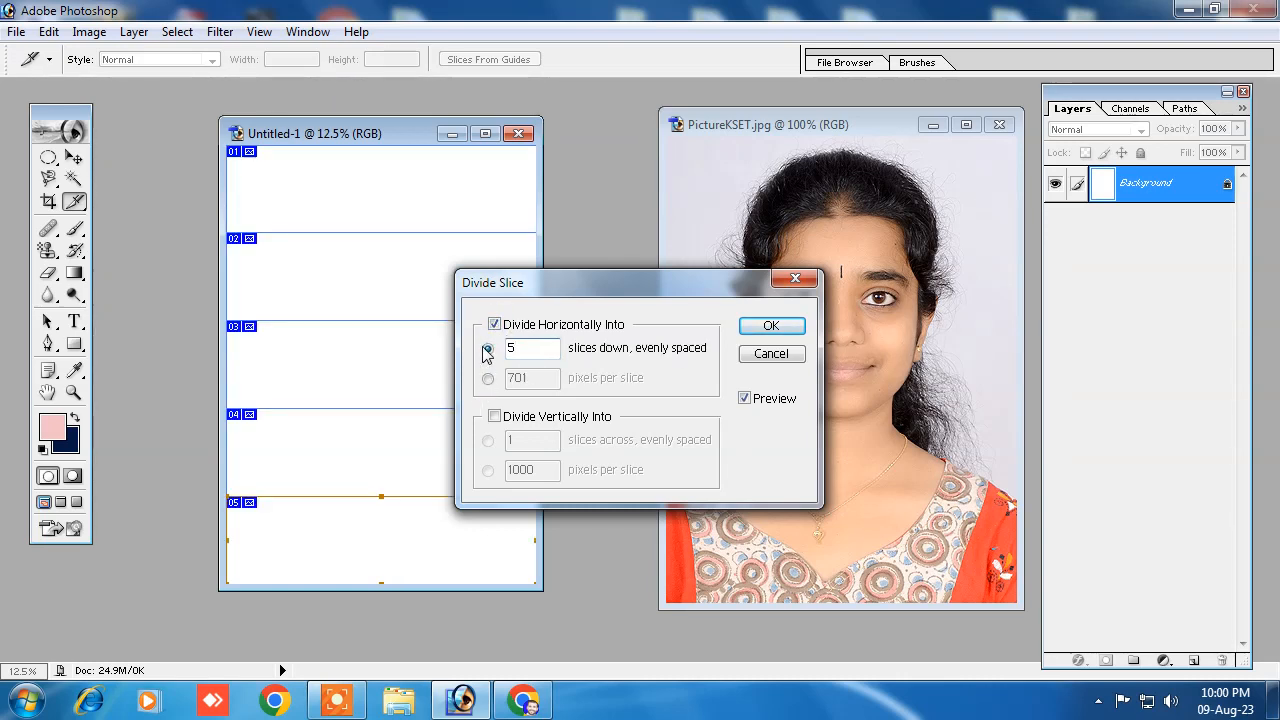
left_click(494, 416)
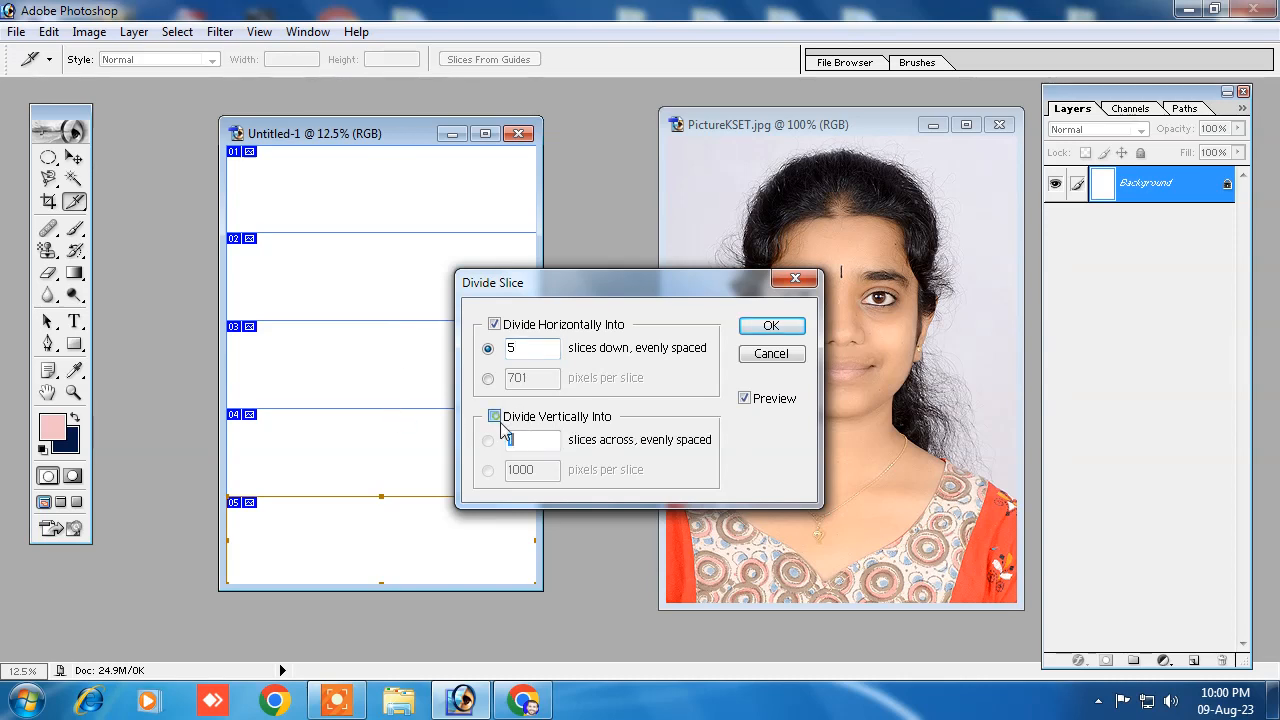
type("4")
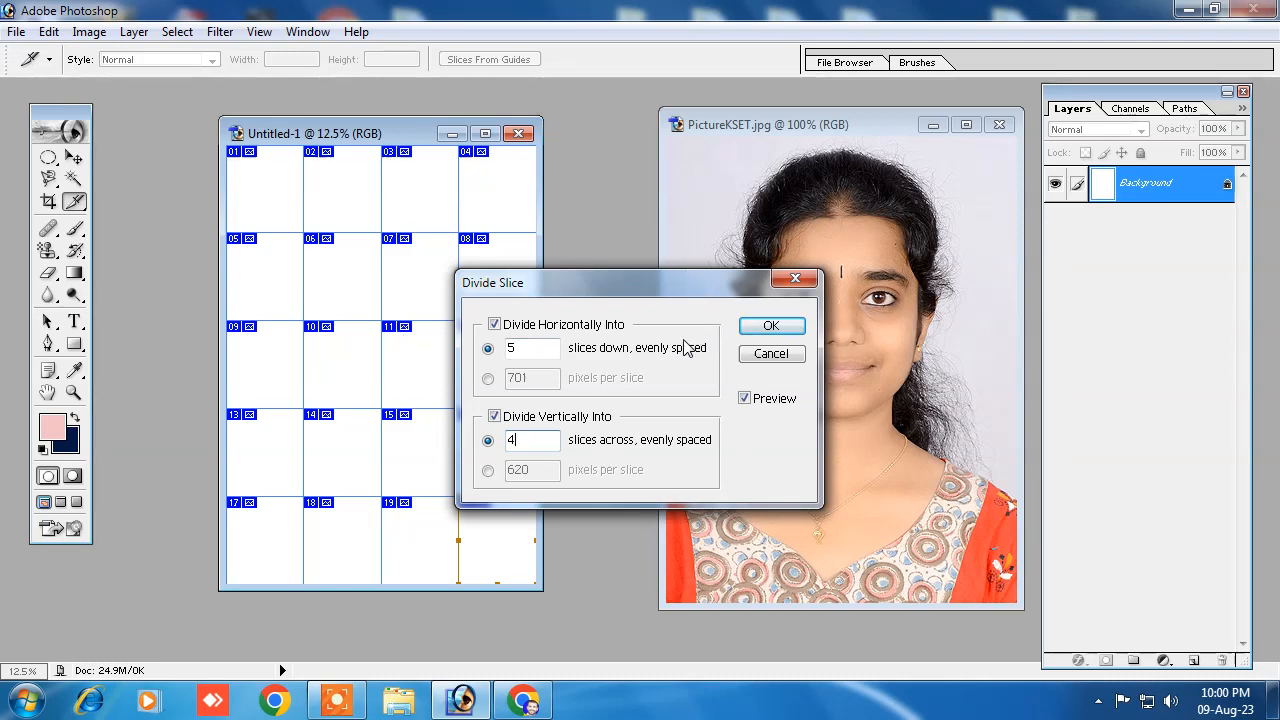
left_click(770, 327)
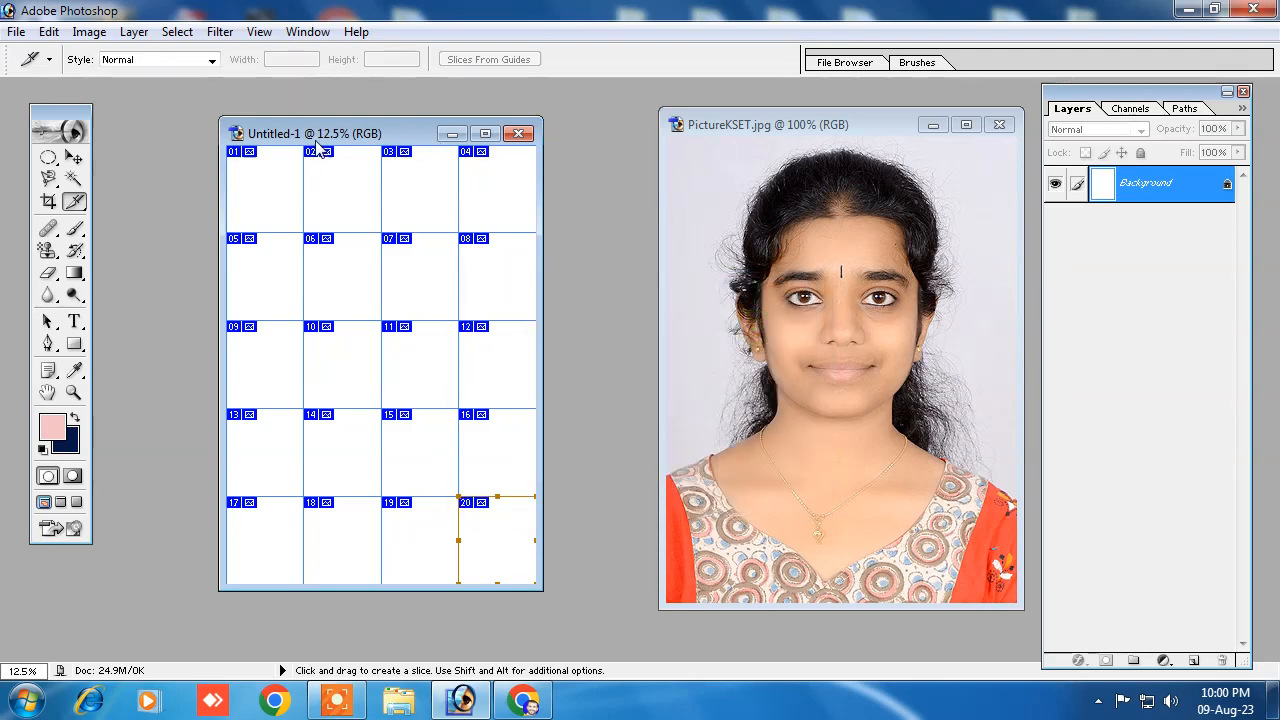
Step: Move a copy of the selected woman from the photo into slice 01 of the A4 page
left_click(74, 157)
left_click_drag(835, 335, 268, 192)
left_click_drag(343, 133, 445, 143)
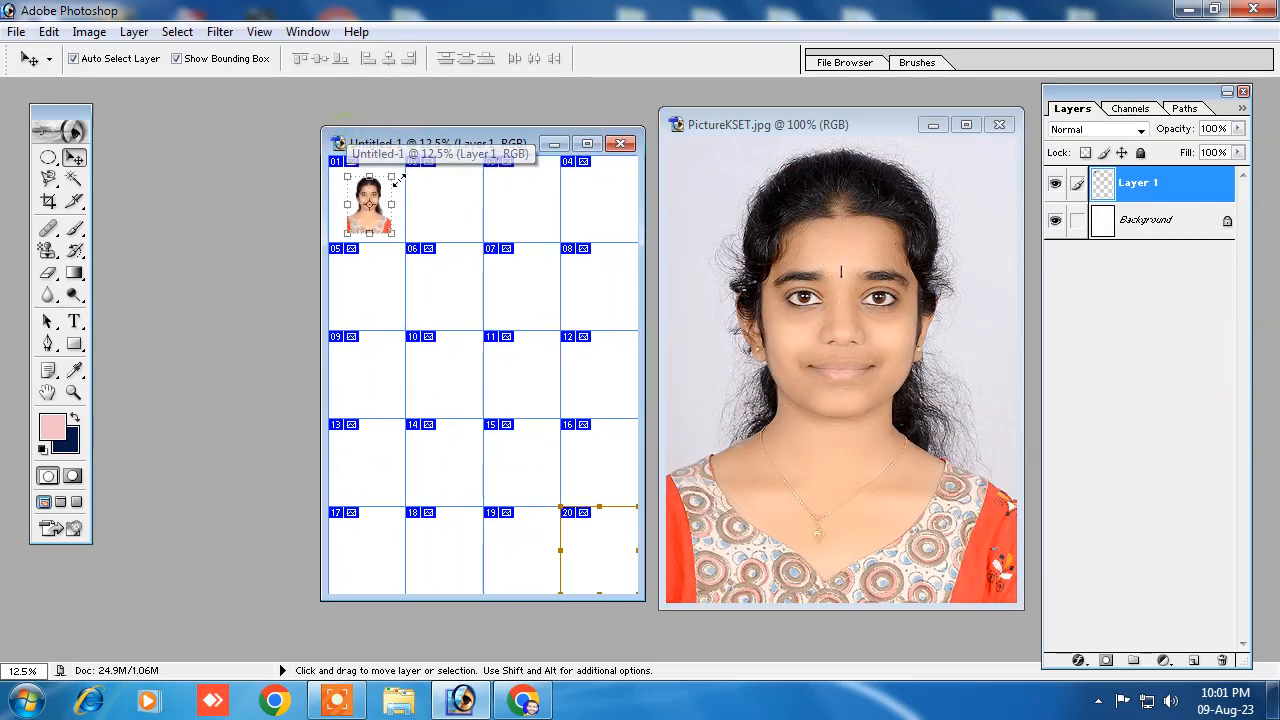
Step: Maximize the A4 document and scale the woman to 168.3% width and 155.2% height to fill slice 01, applying the transform
left_click(588, 144)
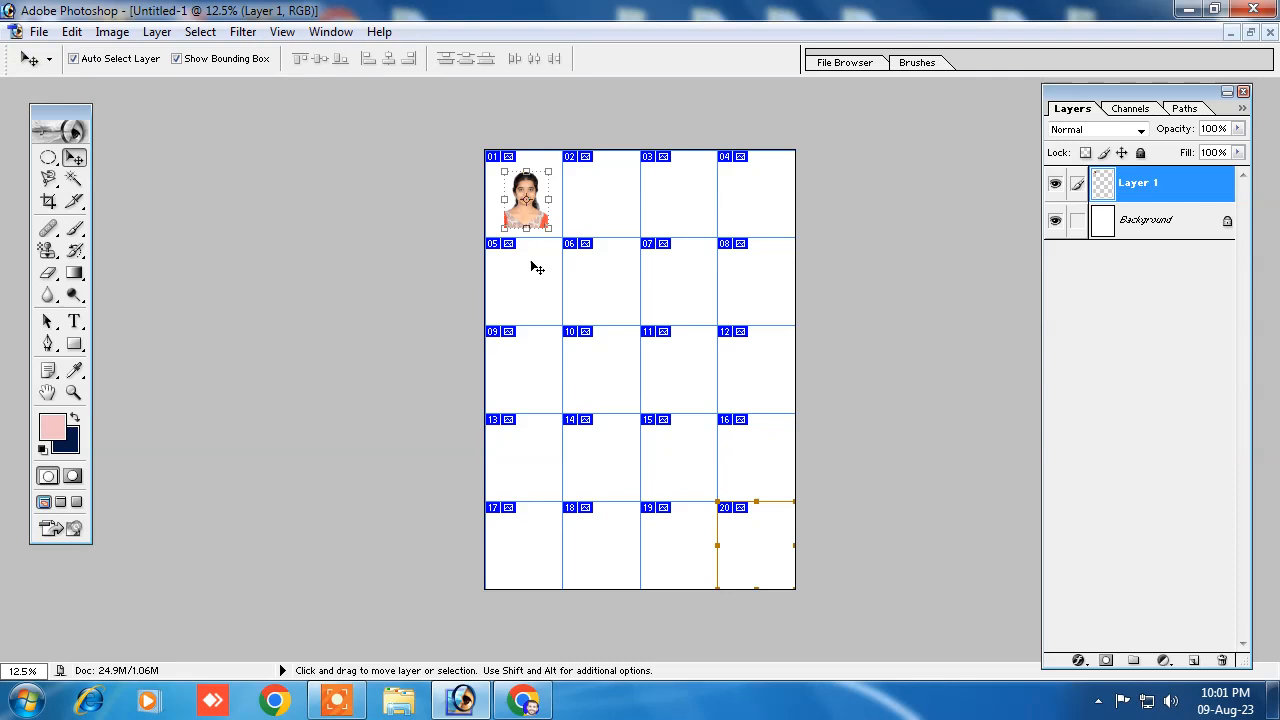
key("ctrl+plus")
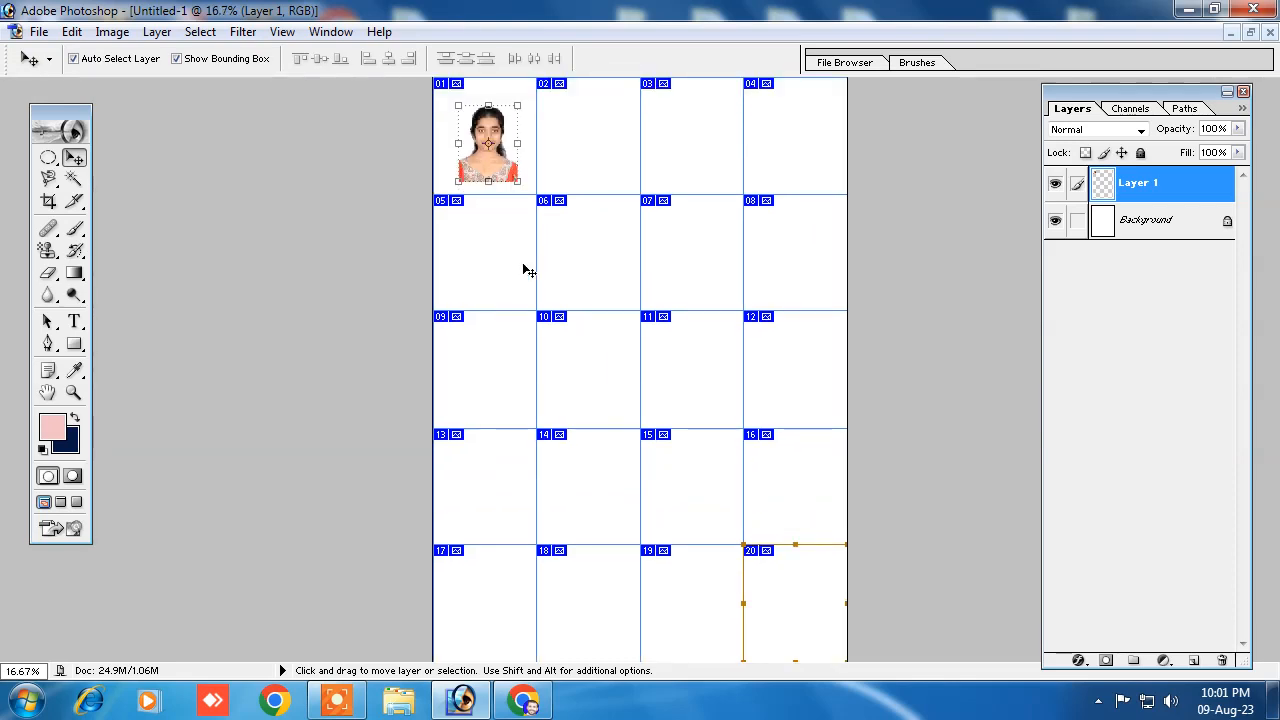
scroll(502, 190, "down", 5)
scroll(524, 207, "up", 4)
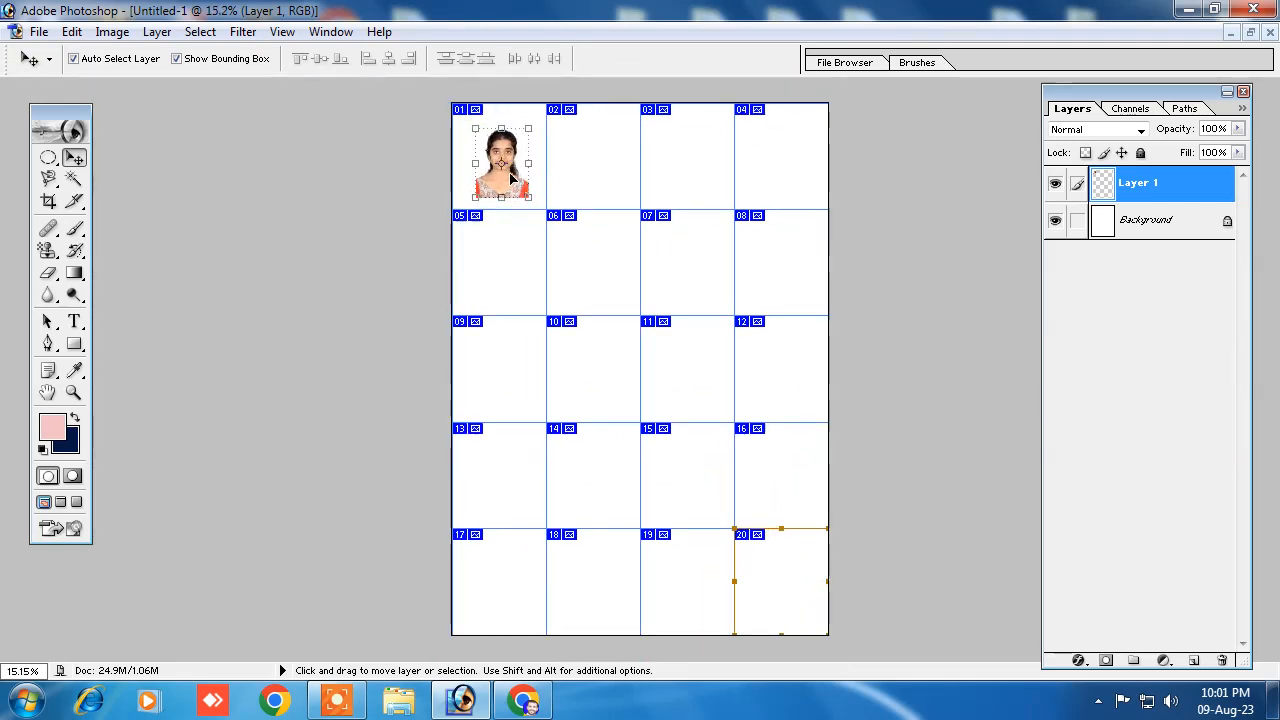
key("ctrl+plus")
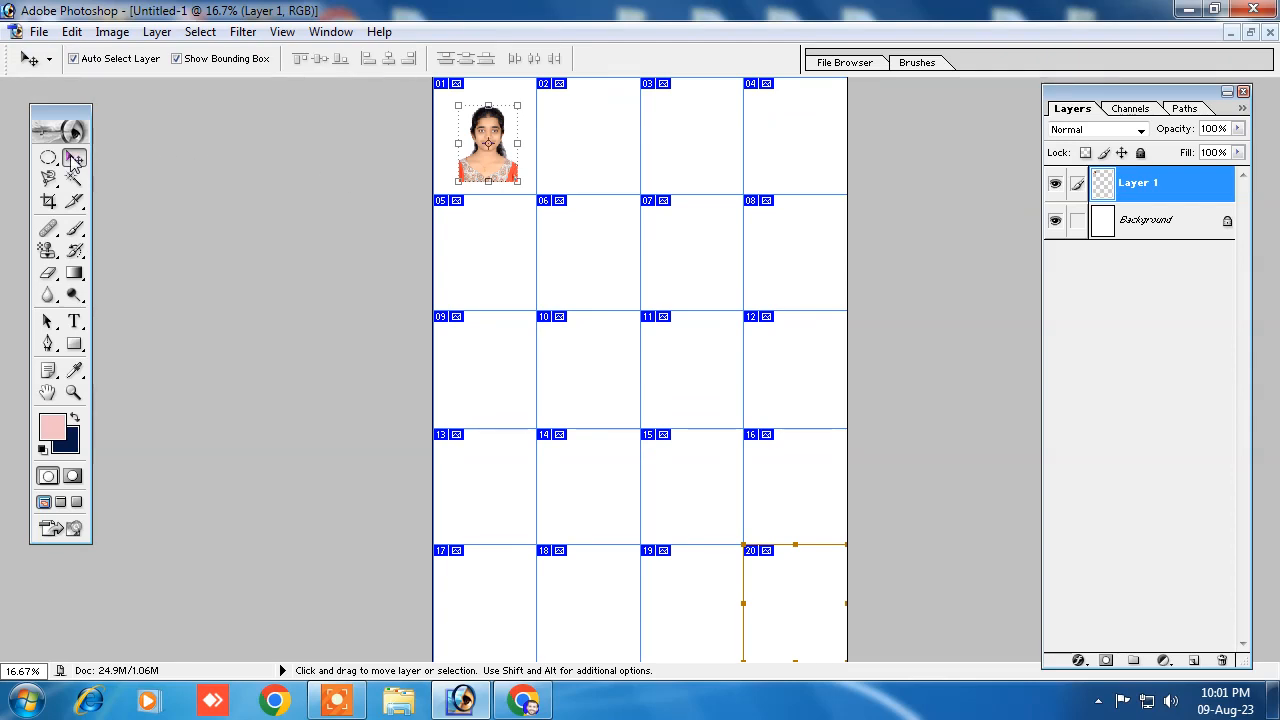
left_click_drag(497, 137, 528, 191)
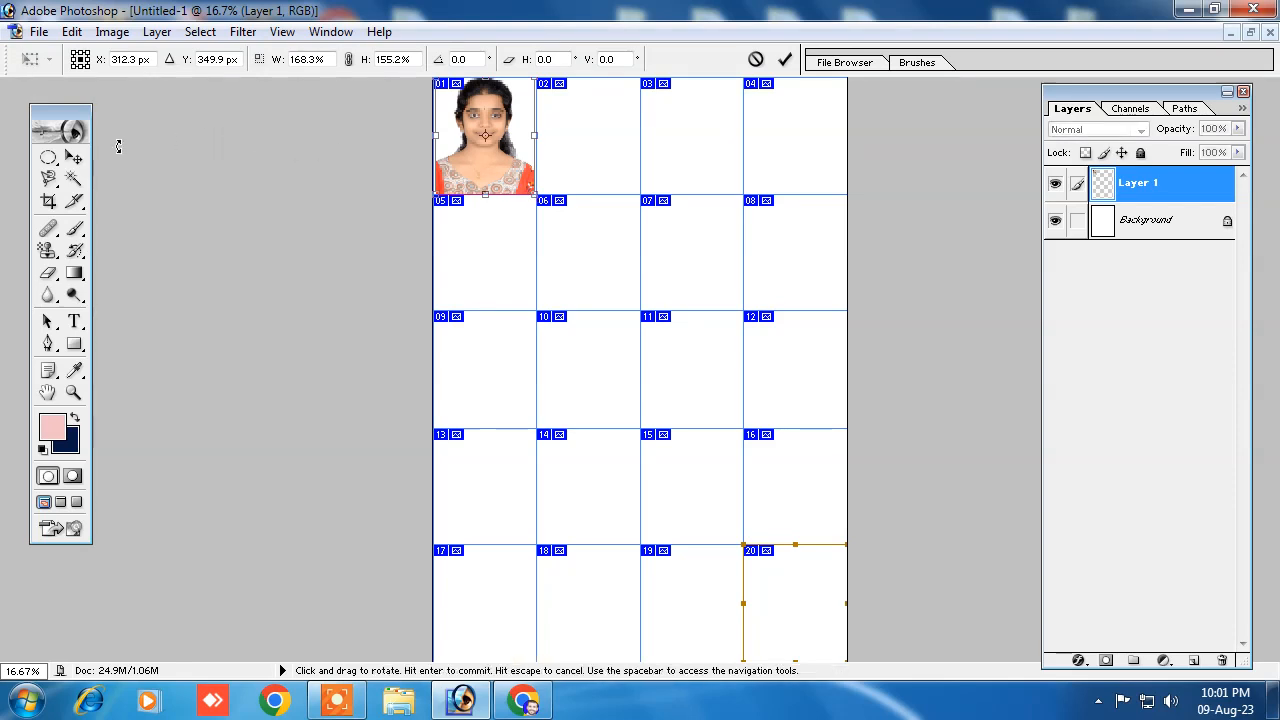
left_click(73, 157)
left_click(541, 278)
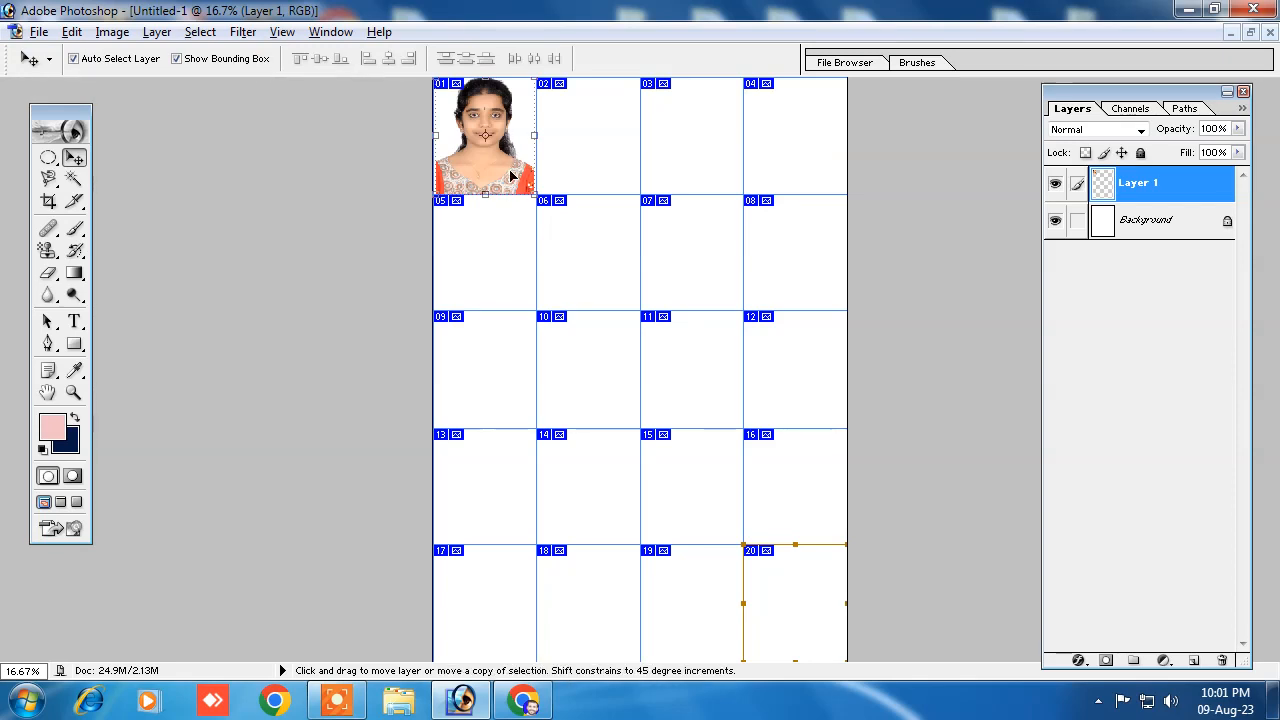
Step: Place copies of the portrait from slice 01 into slices 02, 03 and 04 to complete the first row
left_click_drag(507, 120, 608, 117)
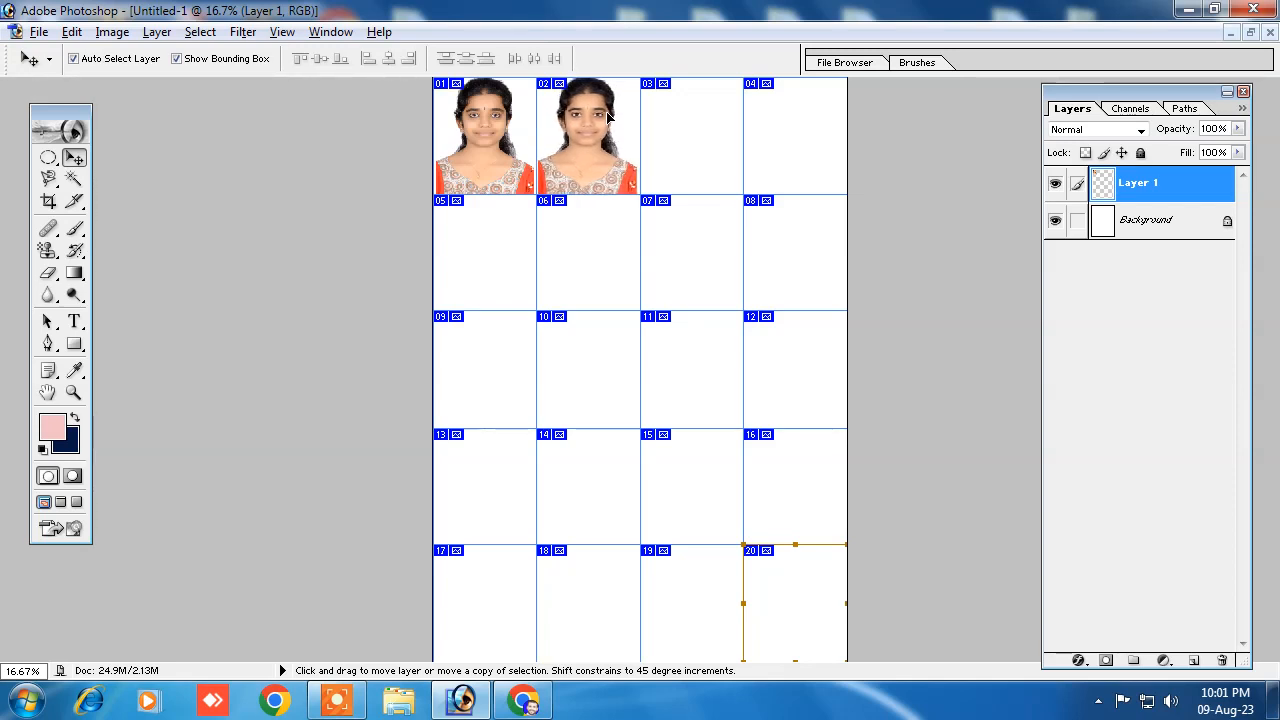
left_click_drag(607, 116, 709, 127)
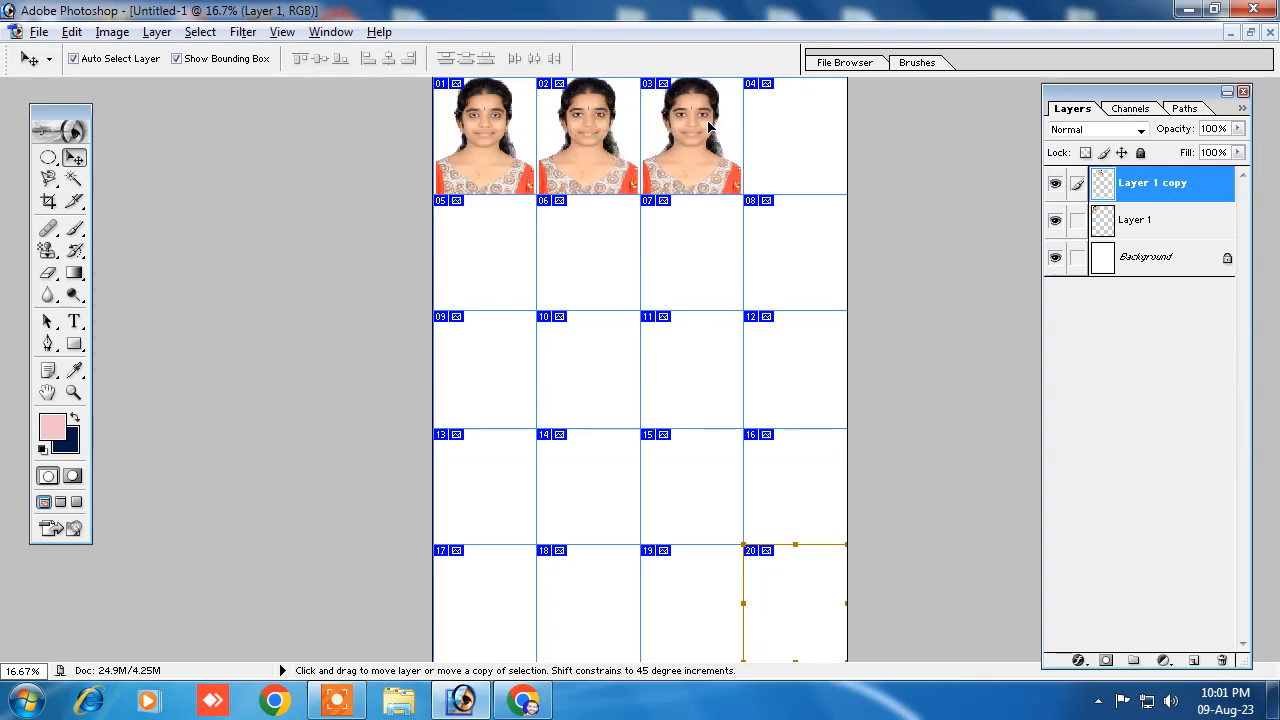
left_click_drag(708, 125, 810, 120)
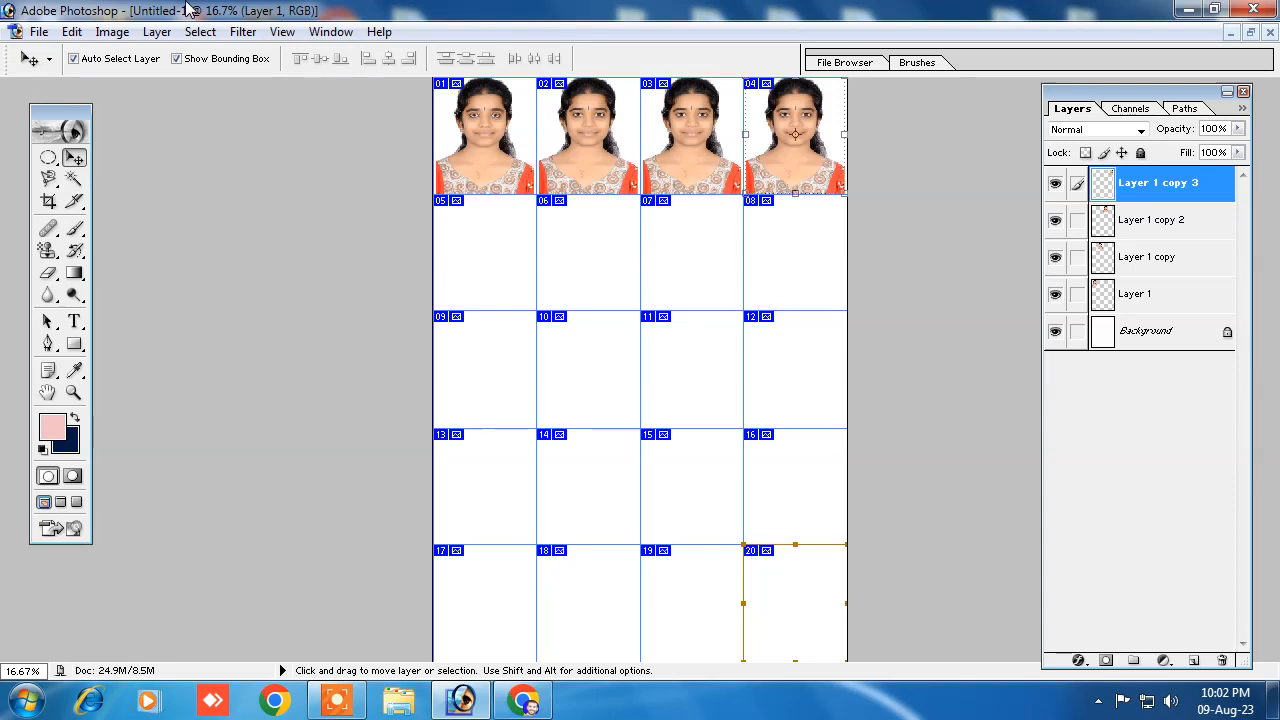
Step: Flatten the four portrait layers and the background into a single layer
left_click(114, 32)
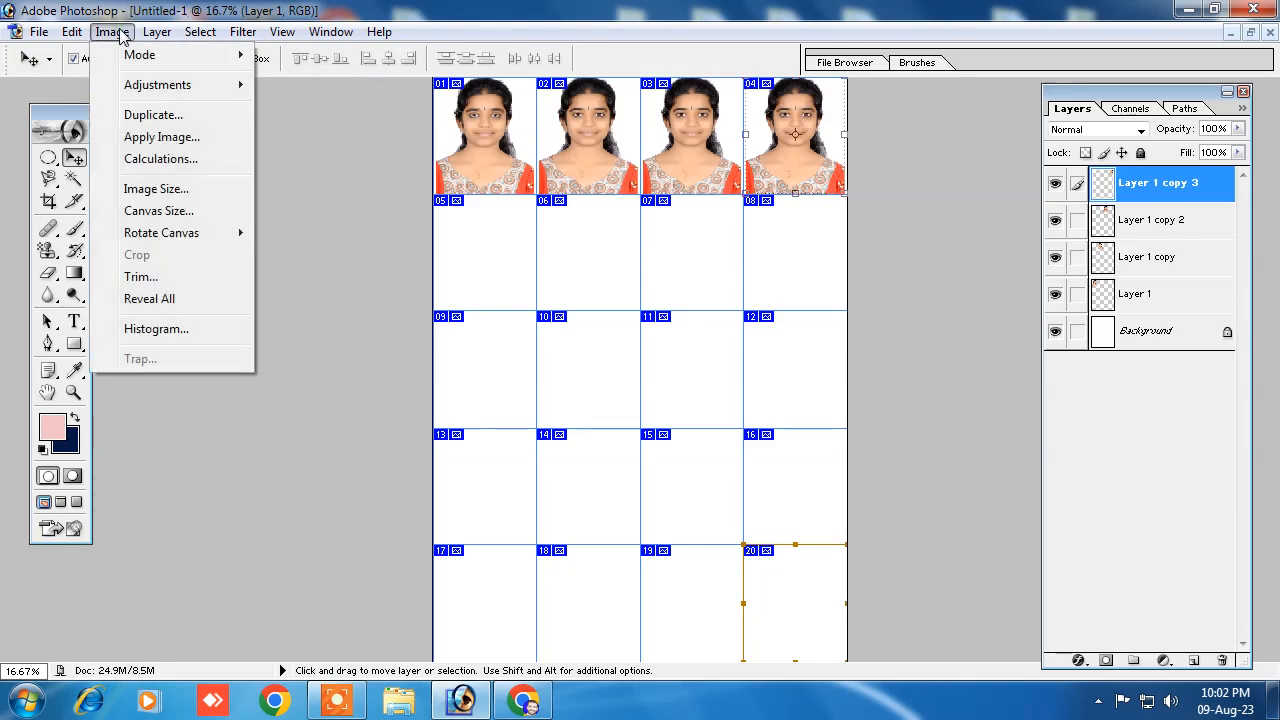
mouse_move(80, 36)
mouse_move(156, 37)
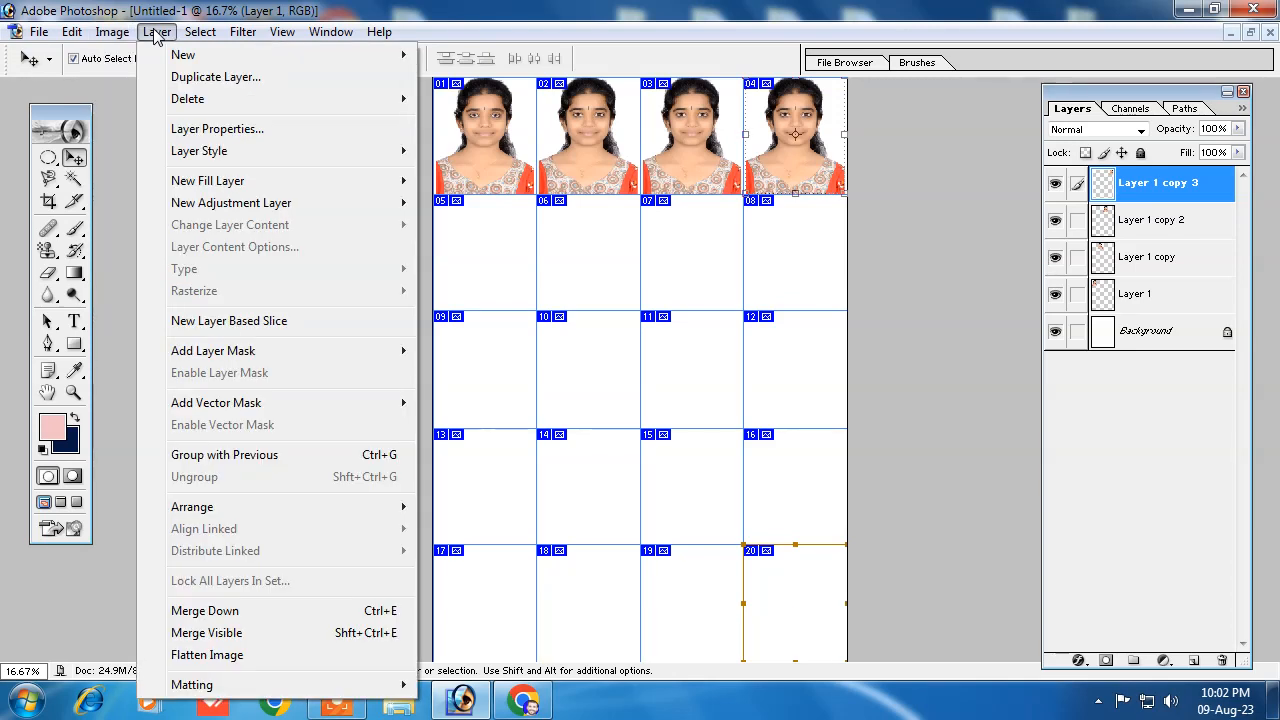
left_click(237, 656)
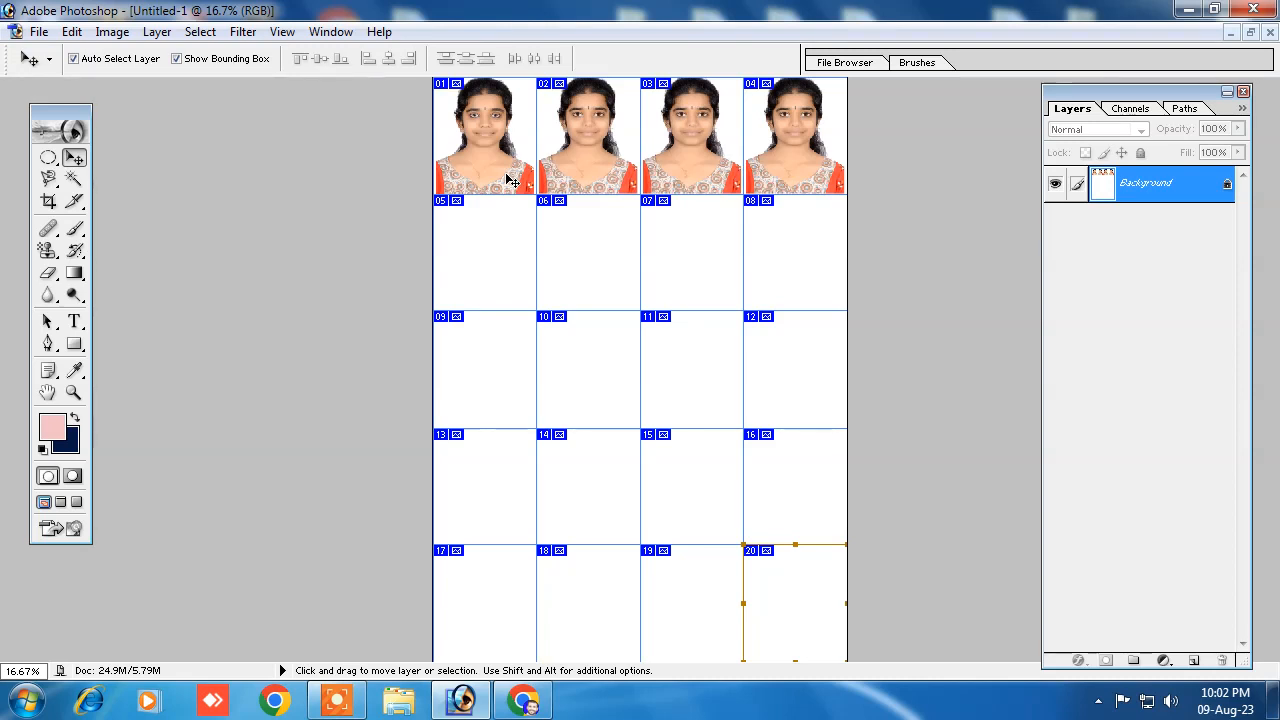
Step: Copy the first row of portraits down into slices 05 to 08 and flatten the image
left_click_drag(492, 148, 489, 258)
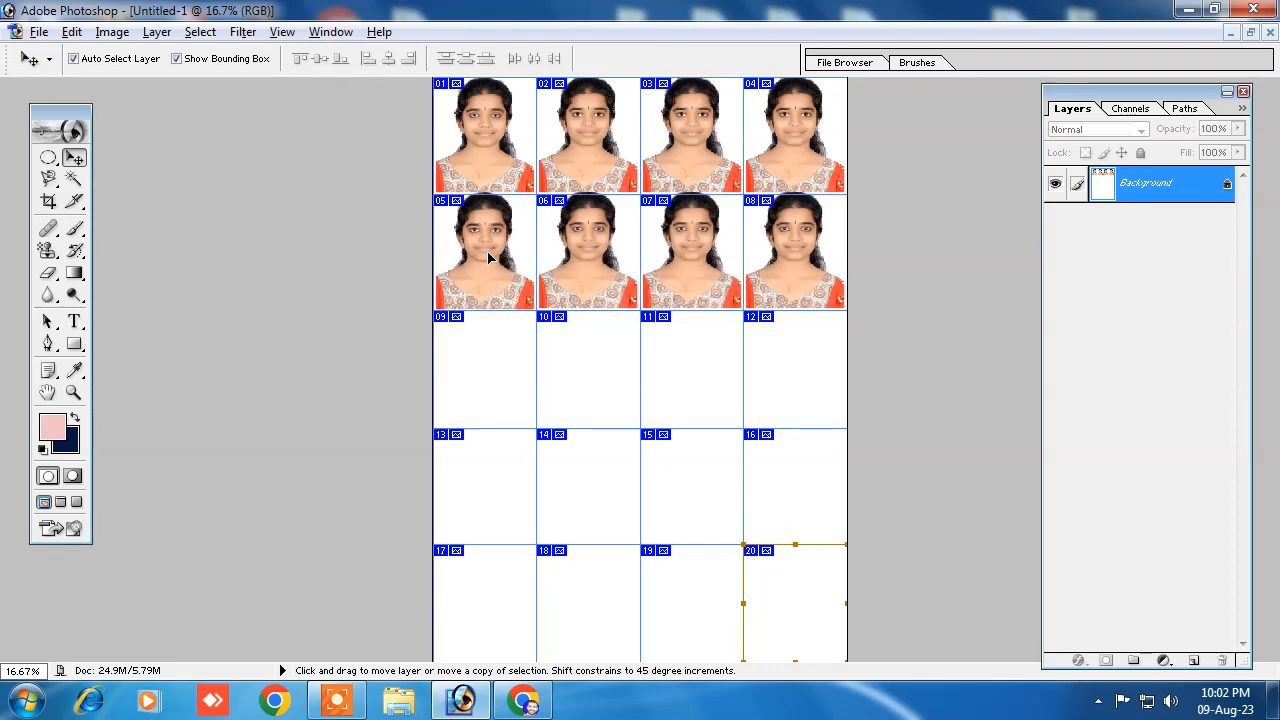
left_click_drag(489, 258, 490, 260)
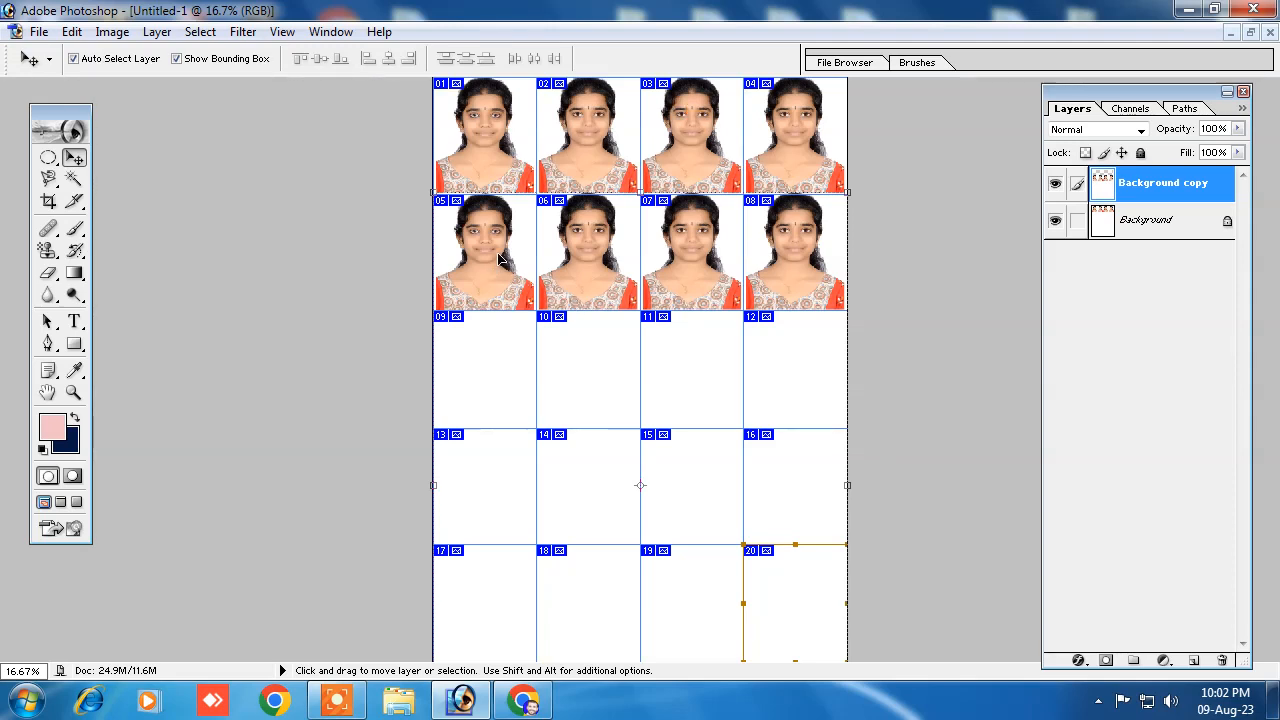
left_click(157, 31)
left_click(199, 654)
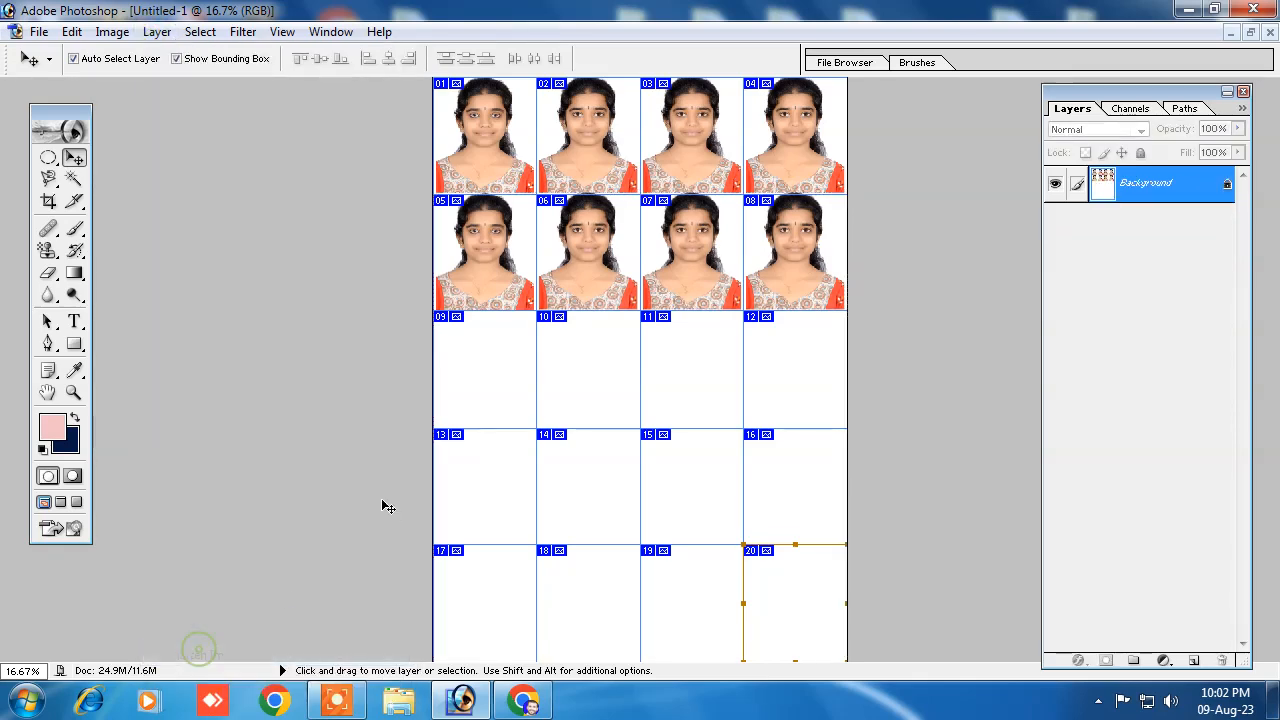
Step: Copy the two finished rows into slices 09 to 16, and place another copy to fill slices 17 to 20
left_click_drag(500, 134, 494, 376)
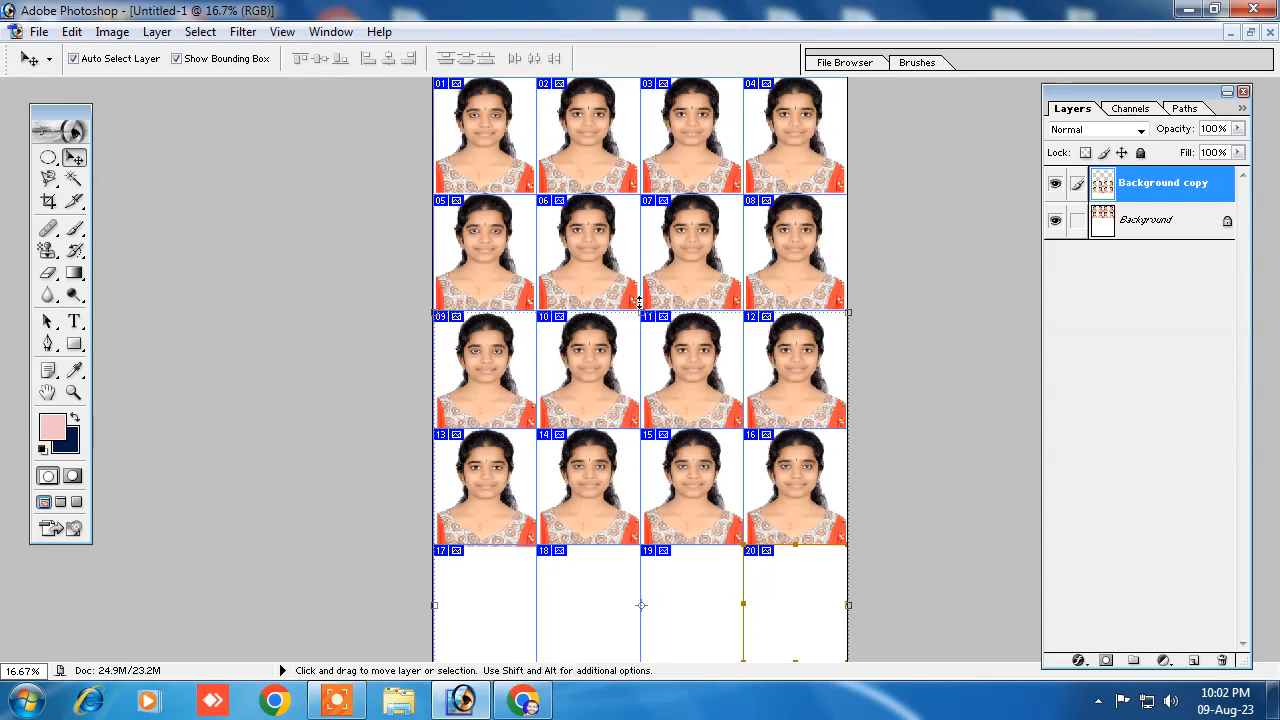
scroll(606, 477, "up", 1)
scroll(586, 520, "down", 2)
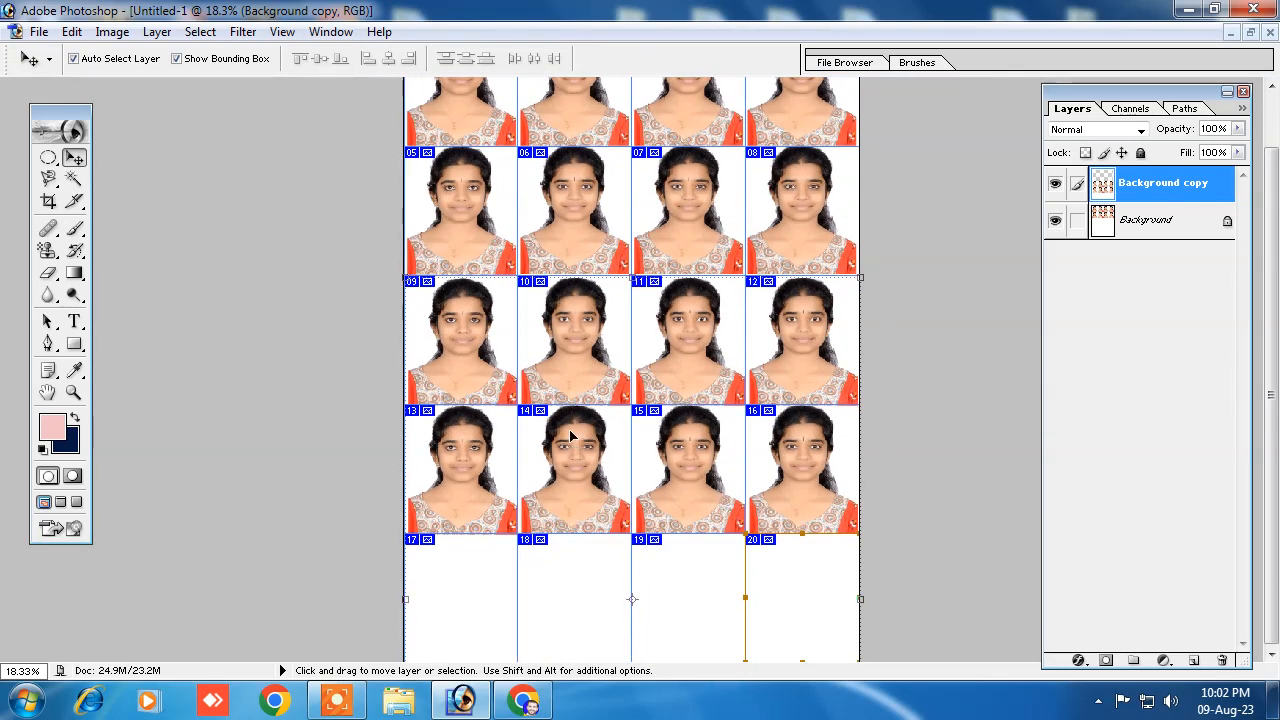
left_click_drag(555, 345, 545, 572)
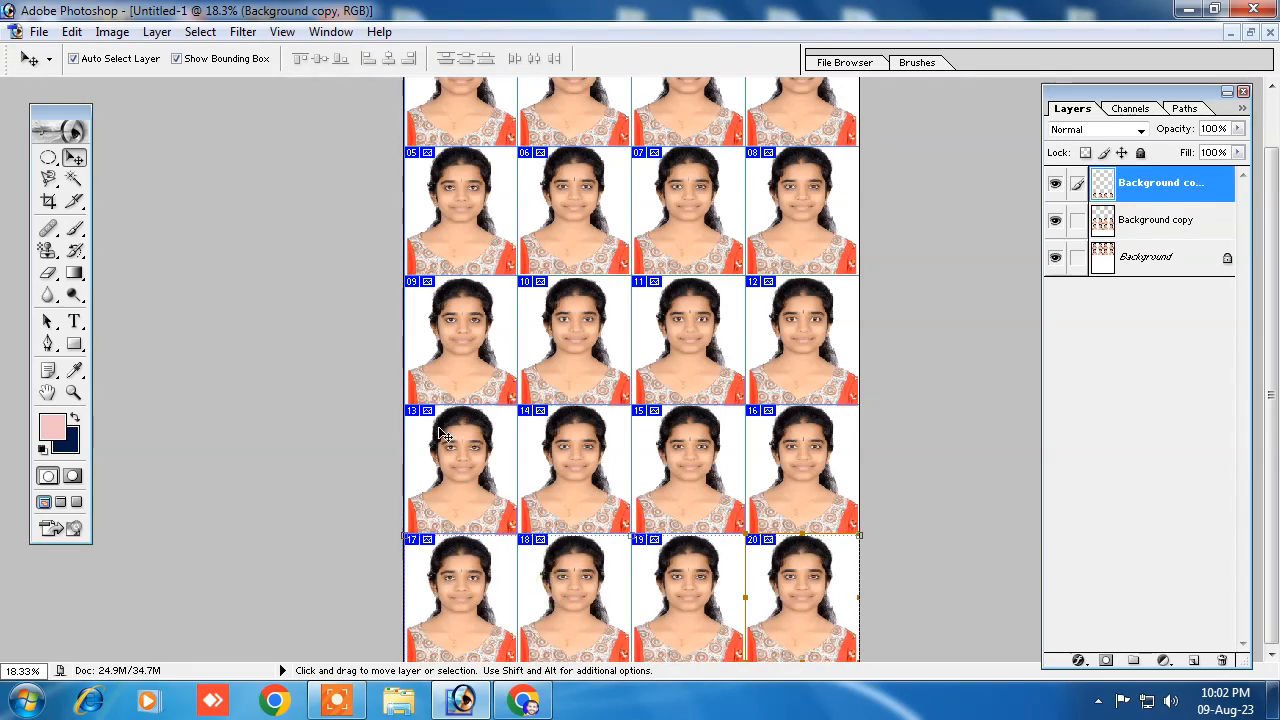
Step: Hide the extras to check the filled sheet without slice lines, and show them again
scroll(477, 520, "up", 1)
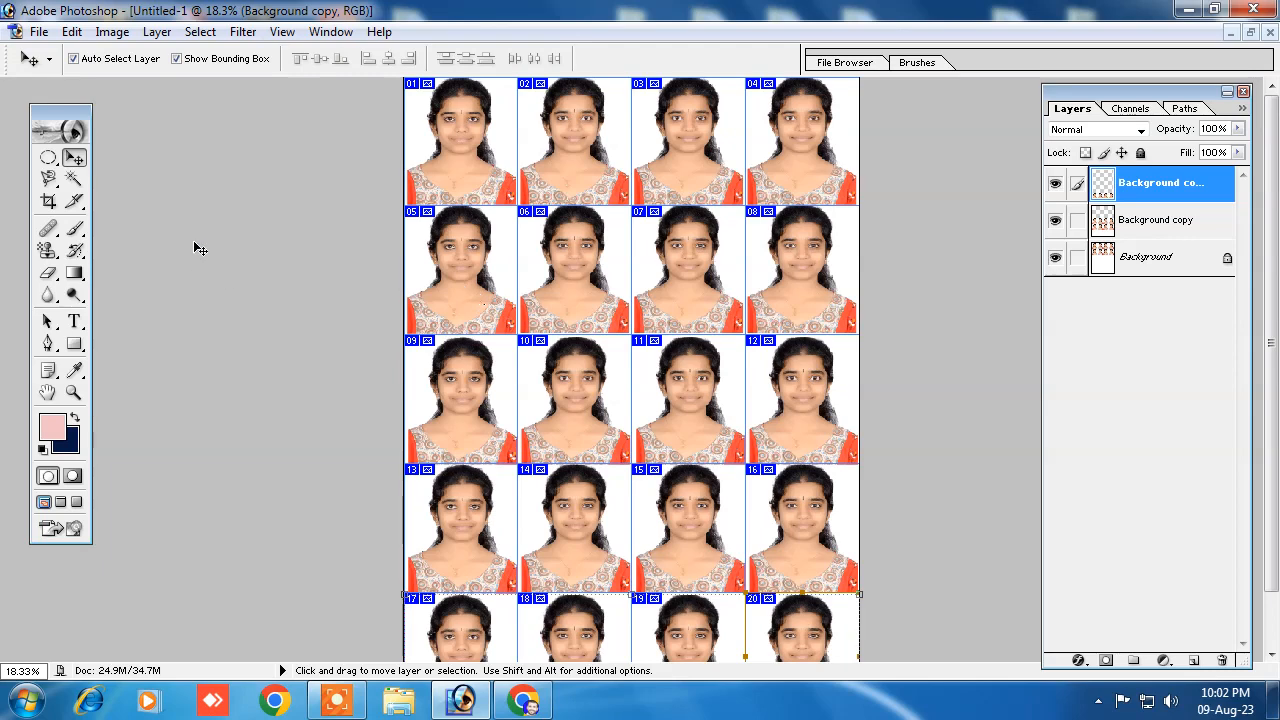
left_click(284, 32)
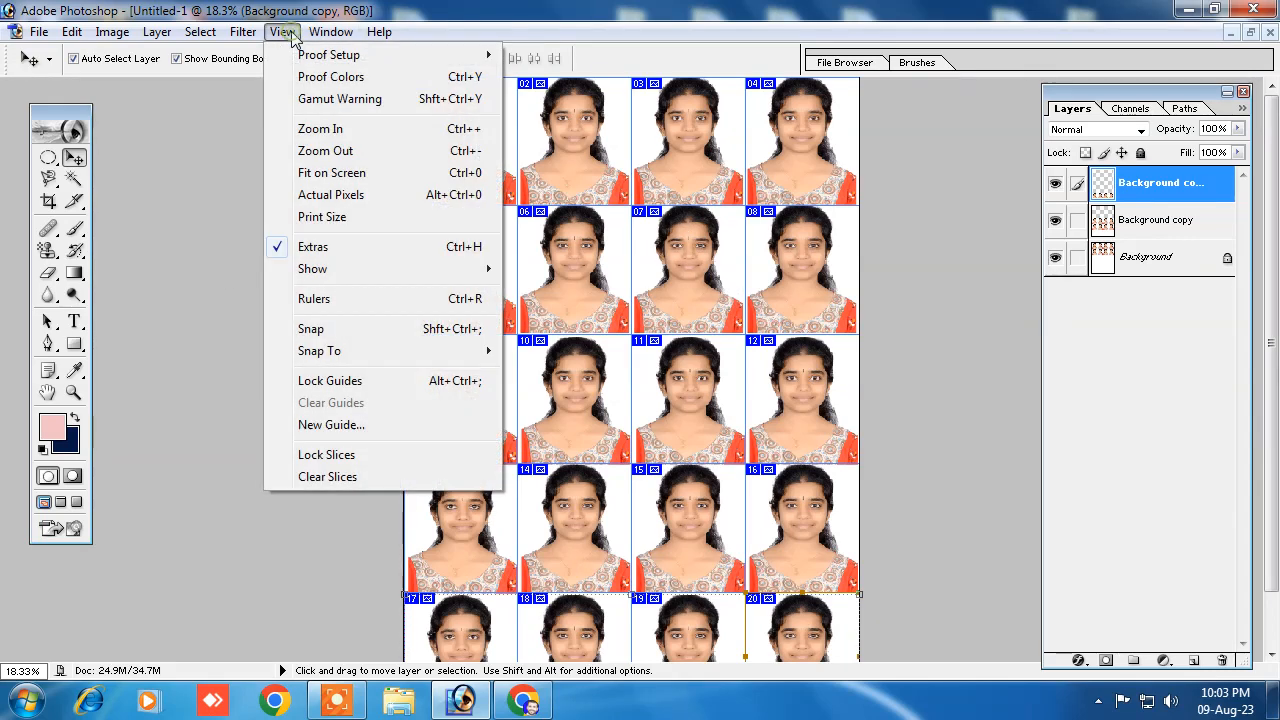
left_click(305, 245)
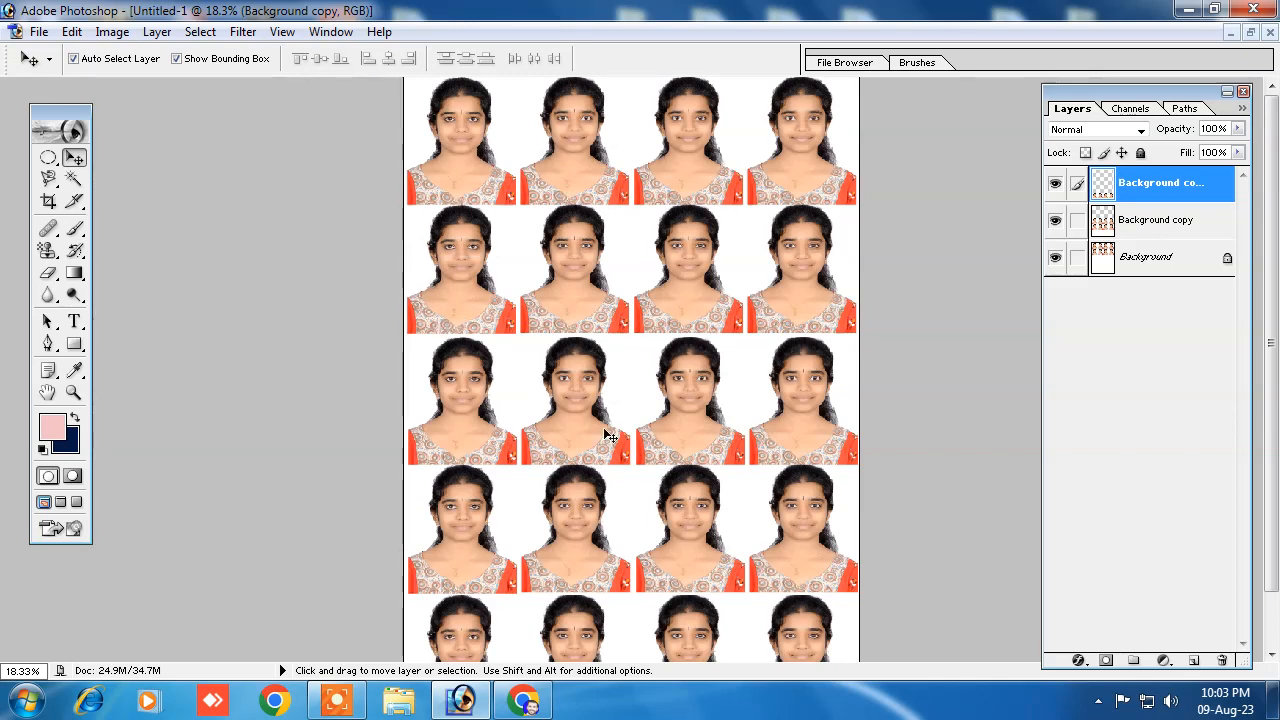
scroll(565, 463, "down", 2)
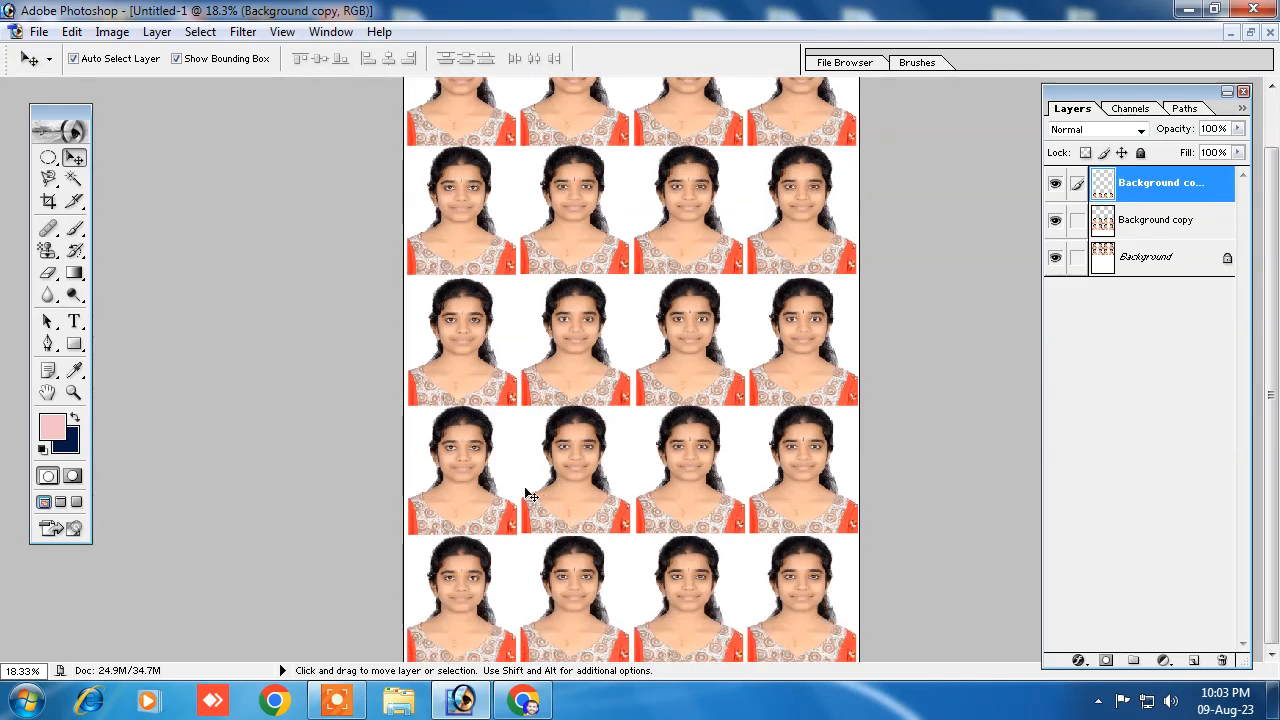
scroll(530, 495, "up", 2)
left_click(283, 32)
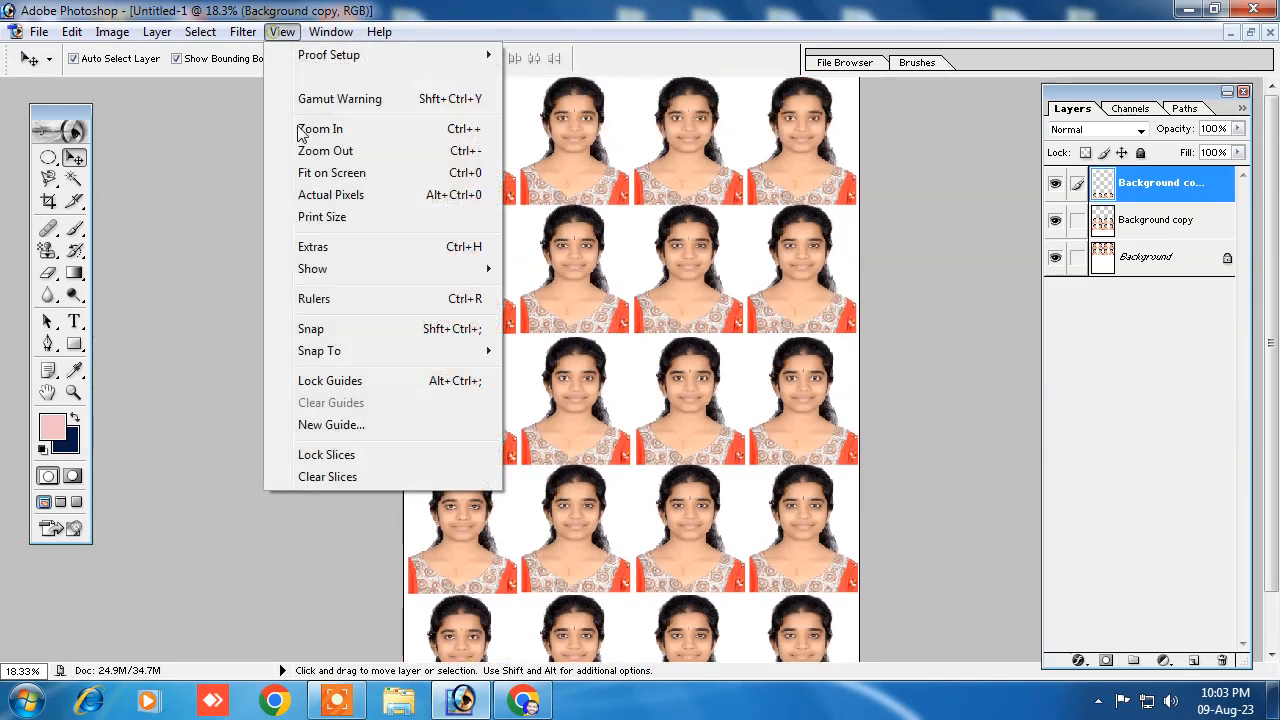
left_click(314, 250)
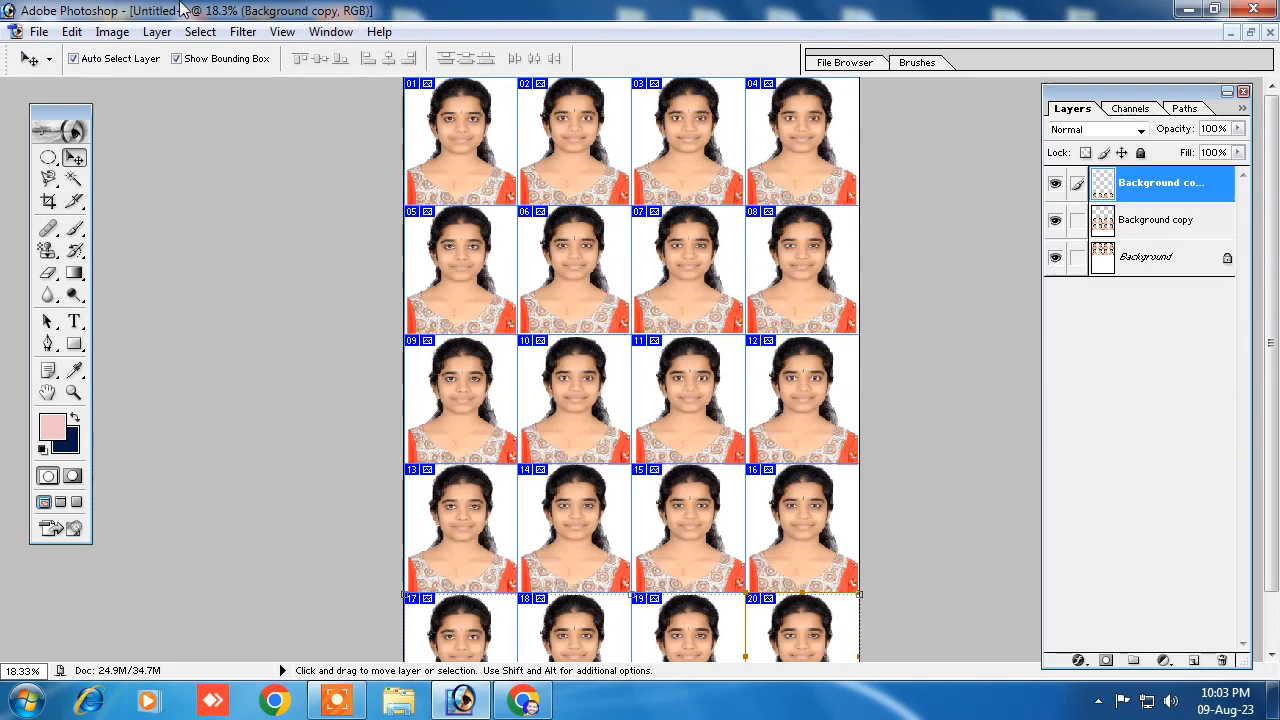
left_click(39, 32)
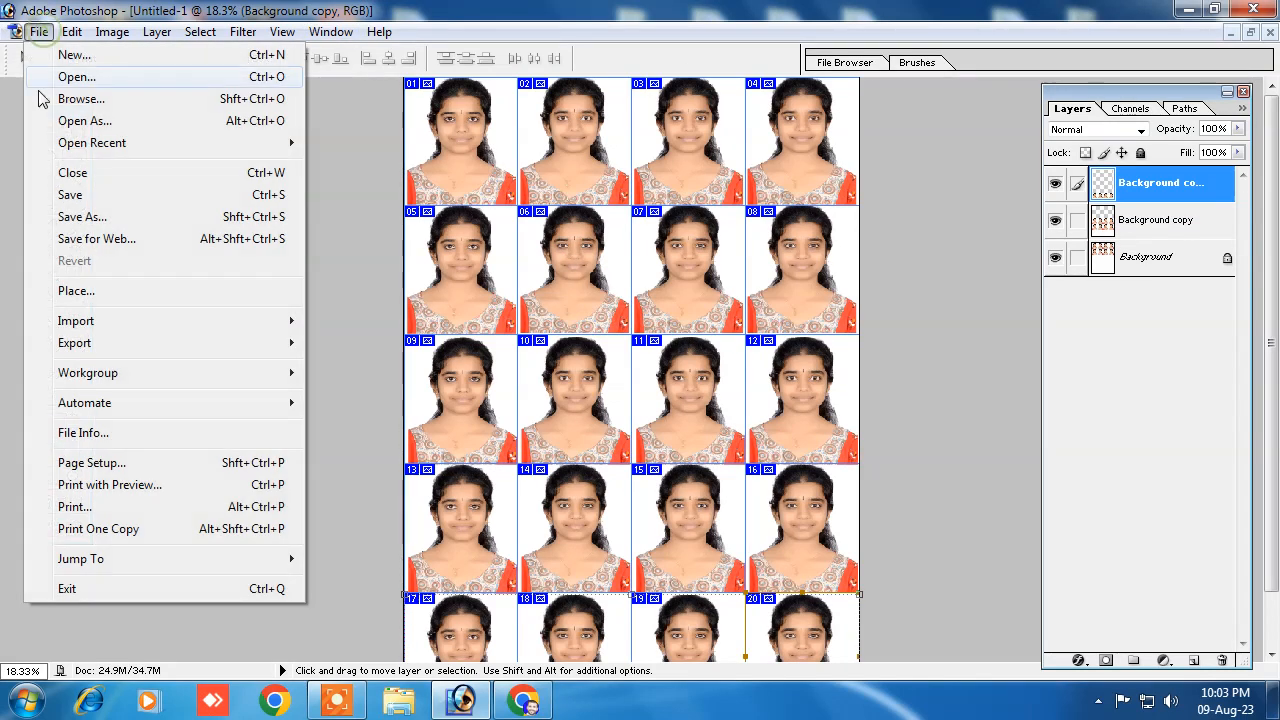
left_click(72, 507)
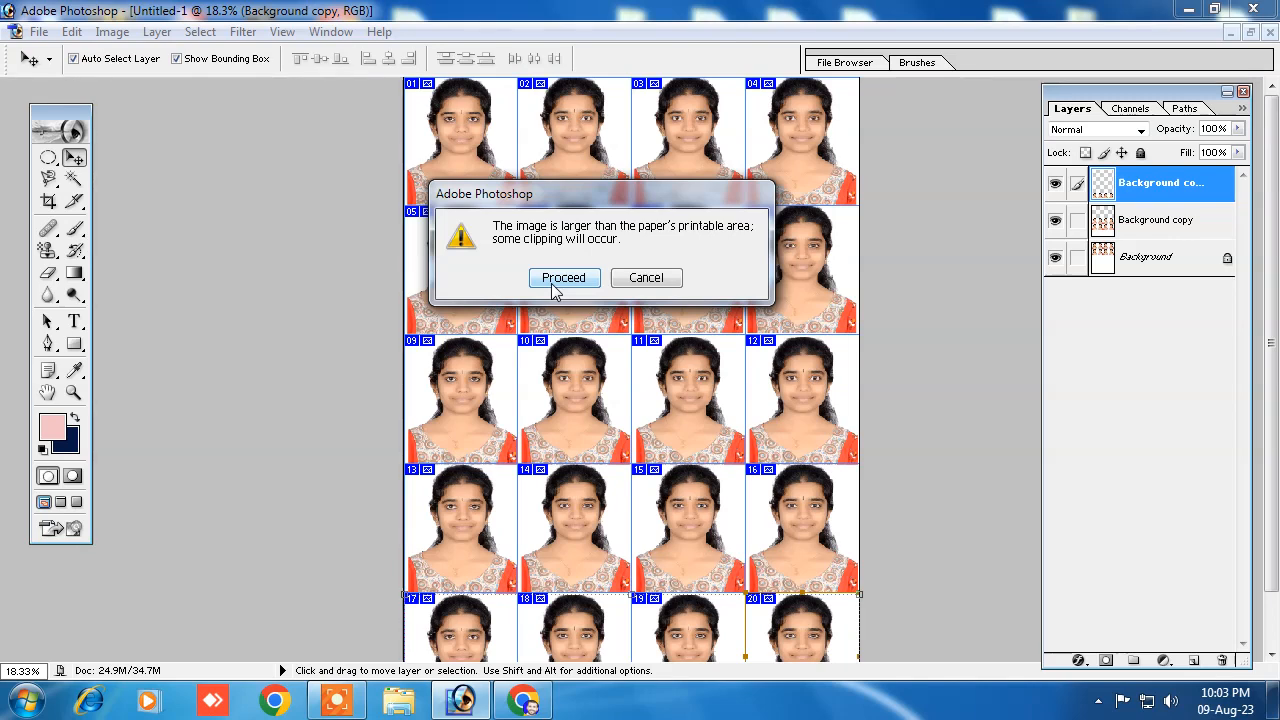
left_click(634, 277)
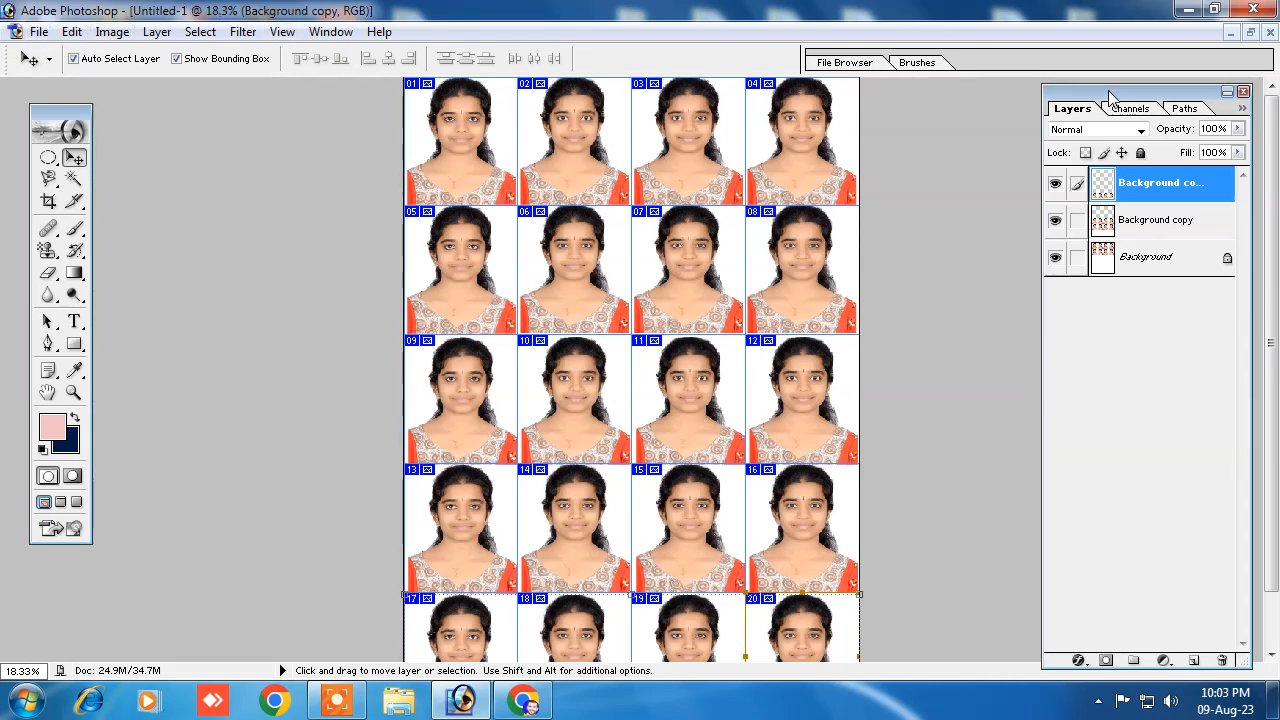
Step: Restore the filled sheet to a smaller window, move it aside and create a white A4 RGB document at 300 pixels/inch
left_click(1251, 32)
left_click_drag(503, 136, 608, 514)
key("alt+f")
key("n")
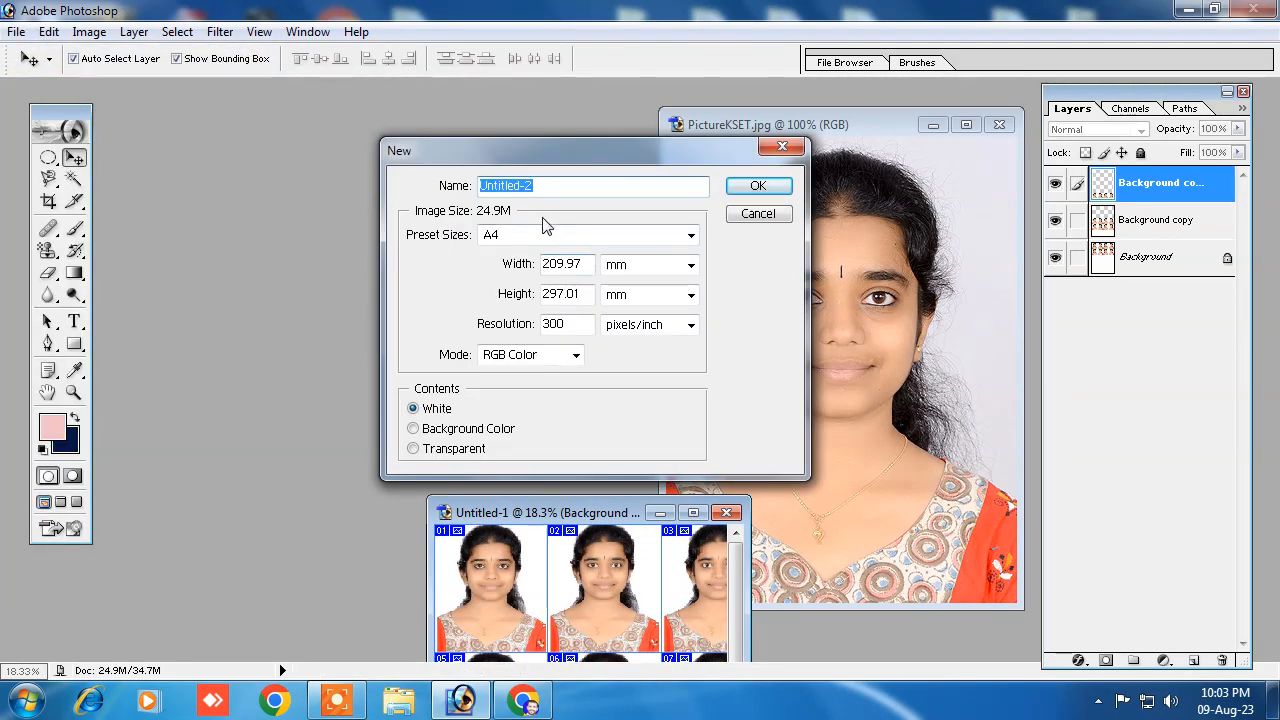
left_click(748, 186)
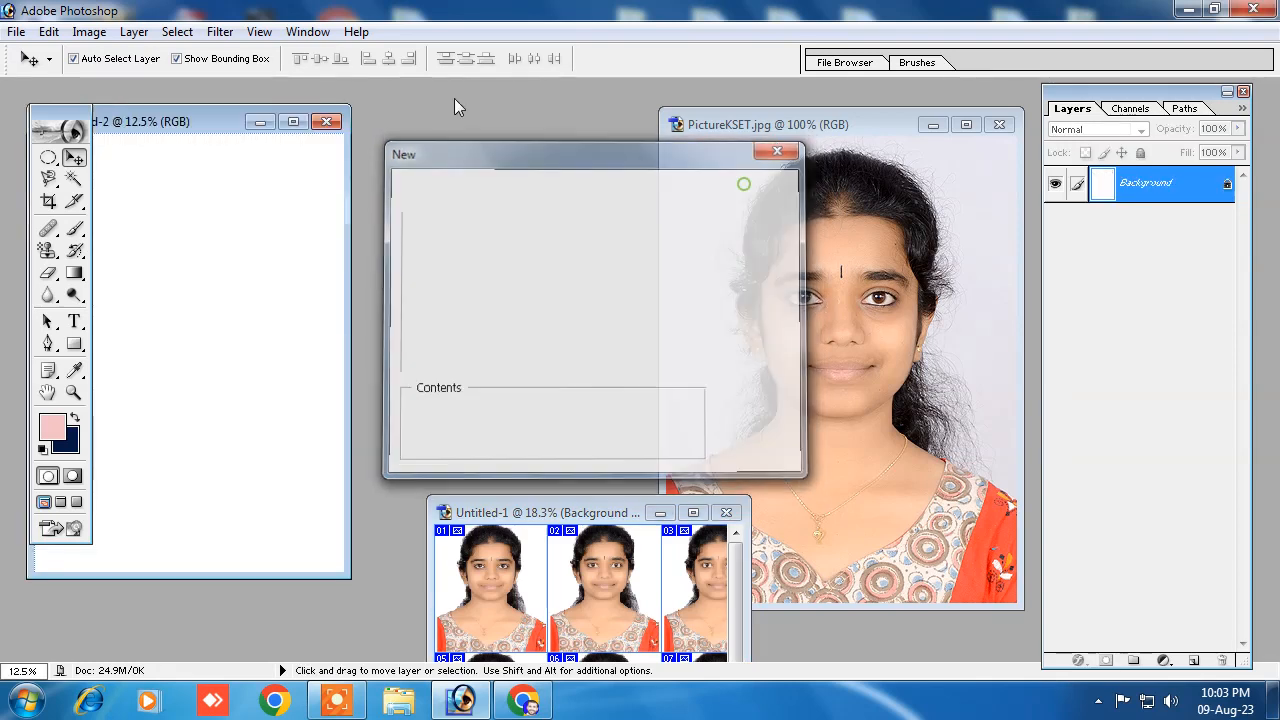
left_click_drag(460, 128, 470, 127)
Step: Divide the new A4 page into 5 evenly spaced slices down and 4 across
left_click(73, 201)
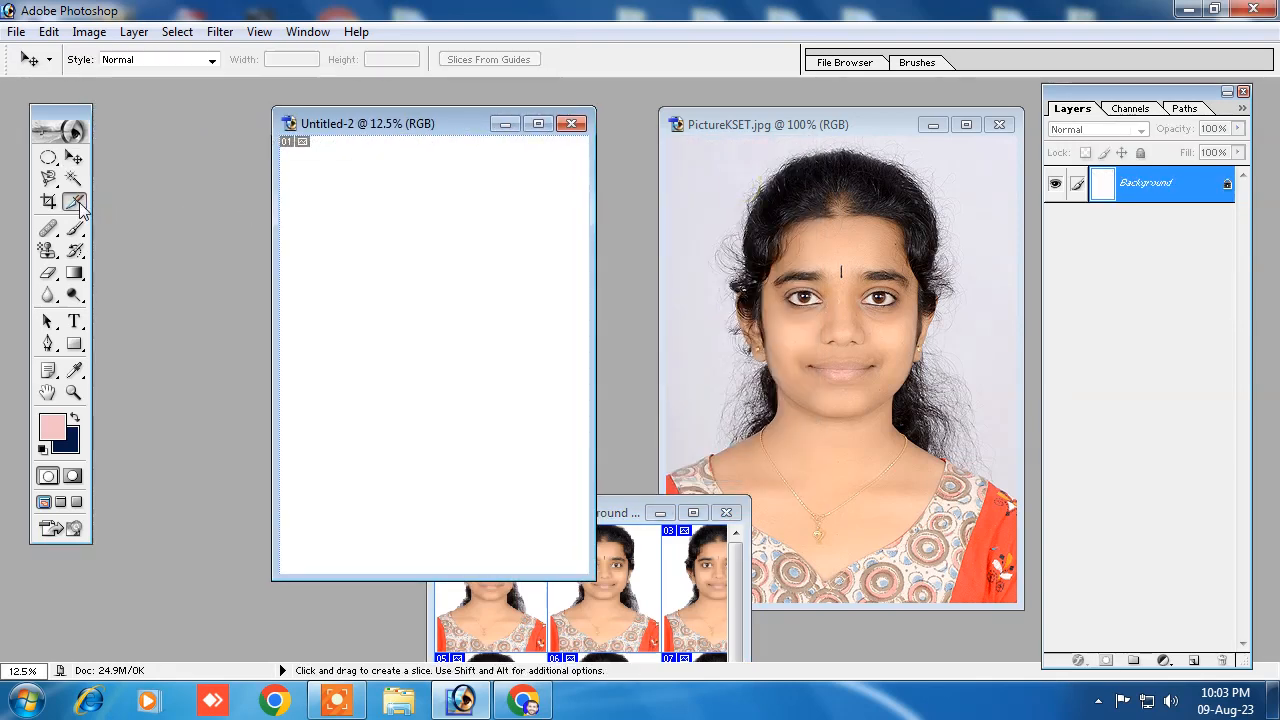
right_click(387, 234)
left_click(455, 319)
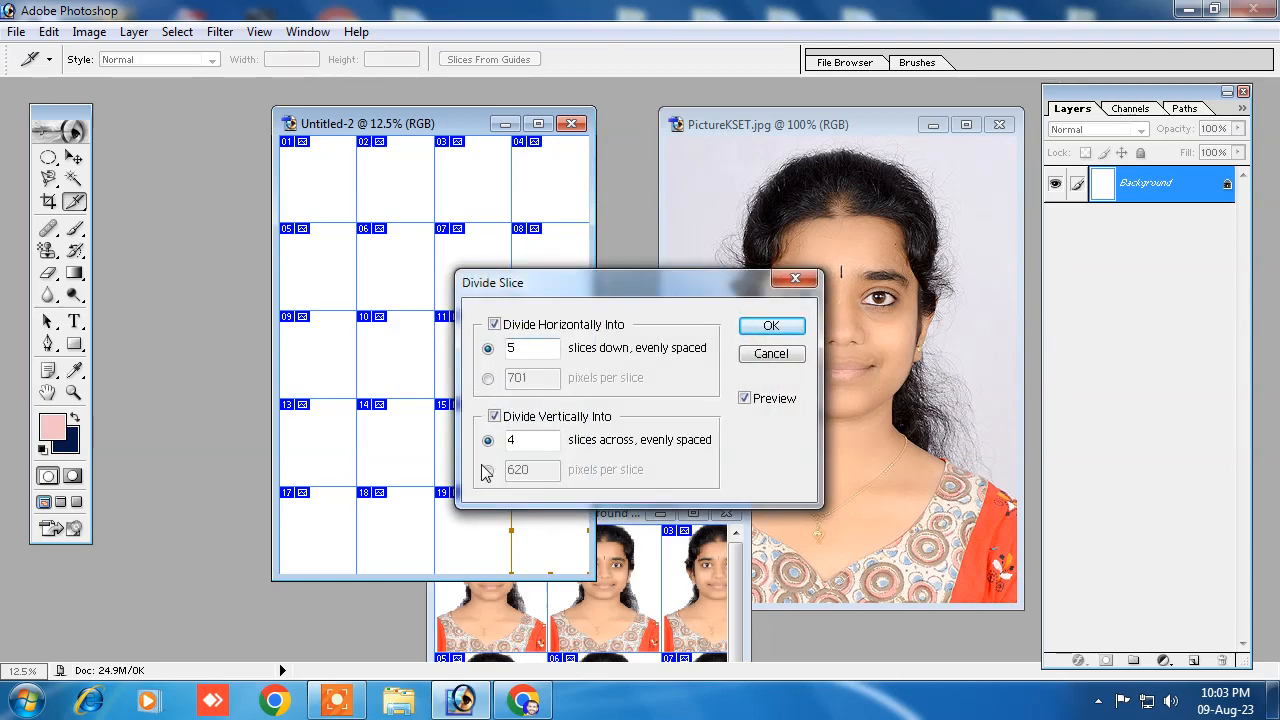
left_click(790, 327)
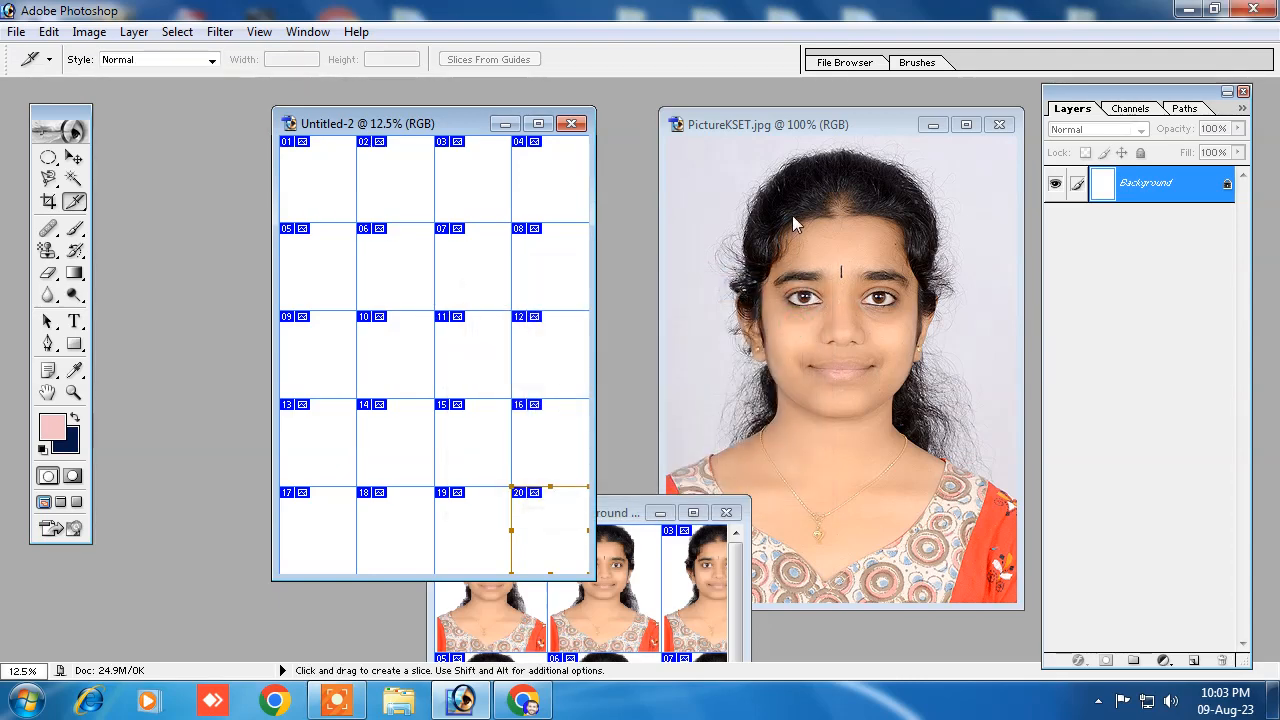
Step: Move a copy of the selected woman from the PictureKSET photo onto the new sliced A4 page
left_click(792, 214)
key("v")
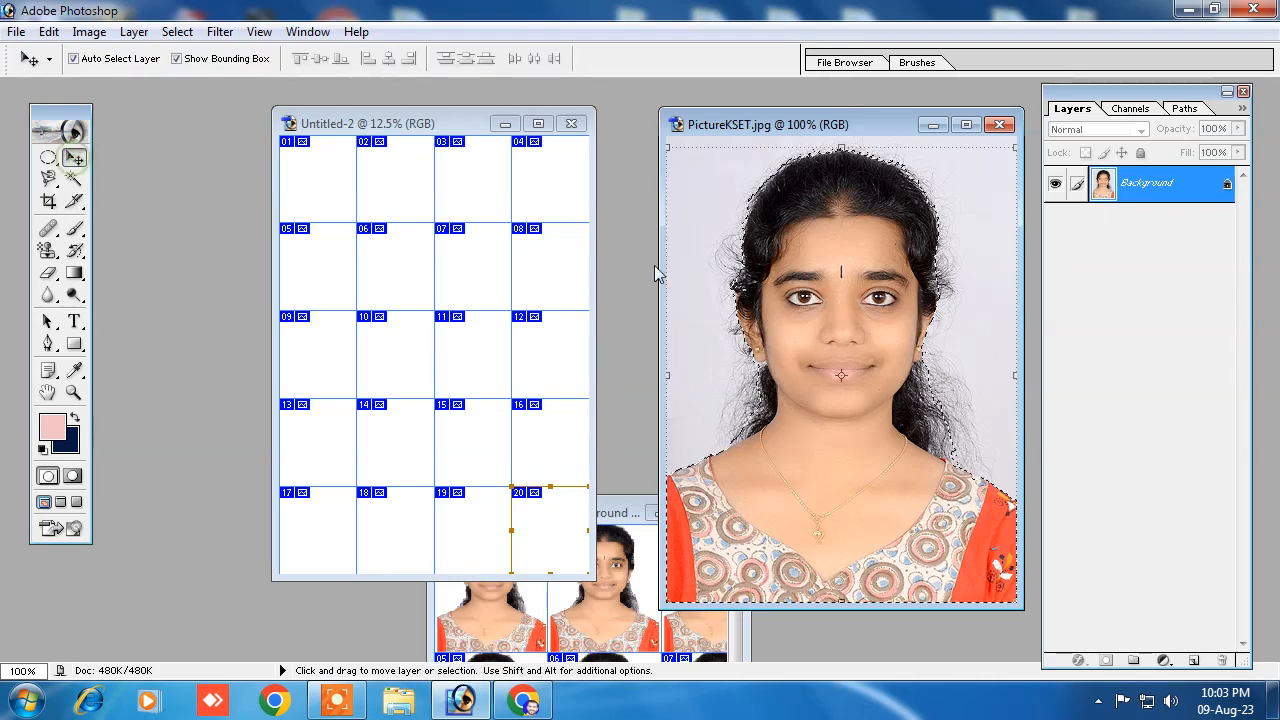
left_click_drag(809, 230, 330, 212)
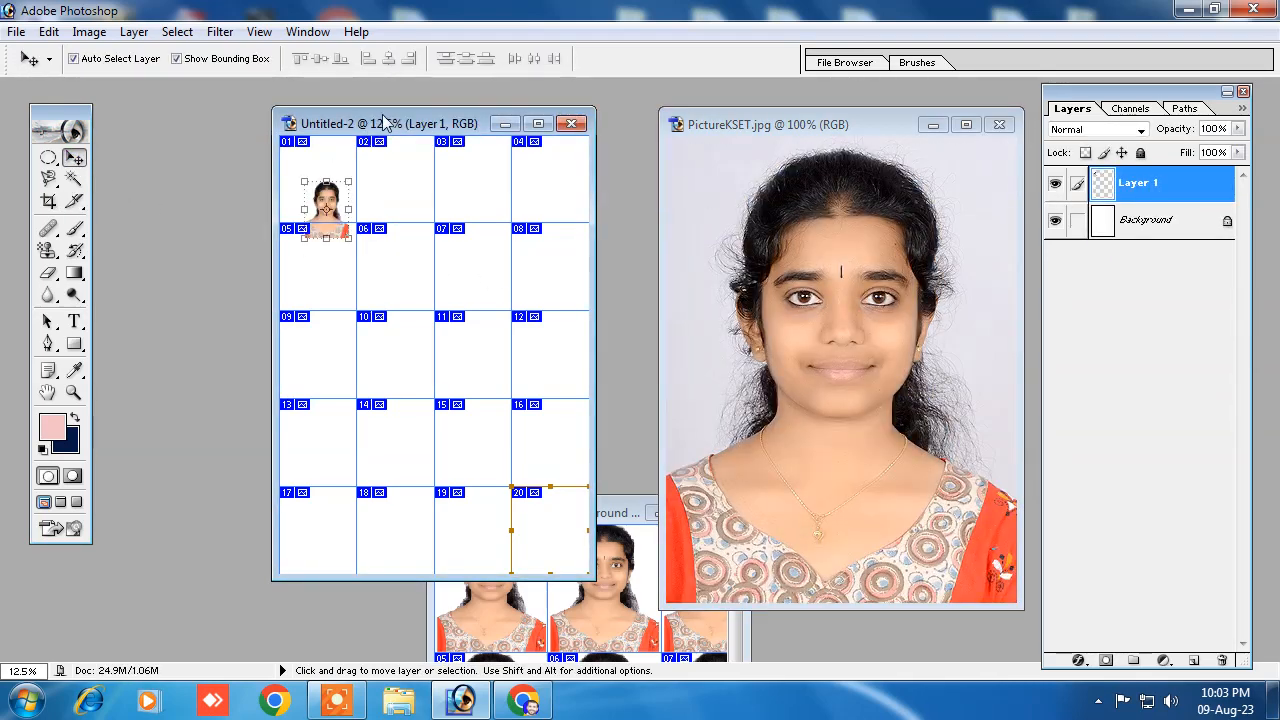
left_click_drag(382, 122, 427, 127)
Step: Fit the portrait into slice 01 of the new page at 163.8% width and 150.8% height, applying the transform
left_click_drag(371, 214, 395, 231)
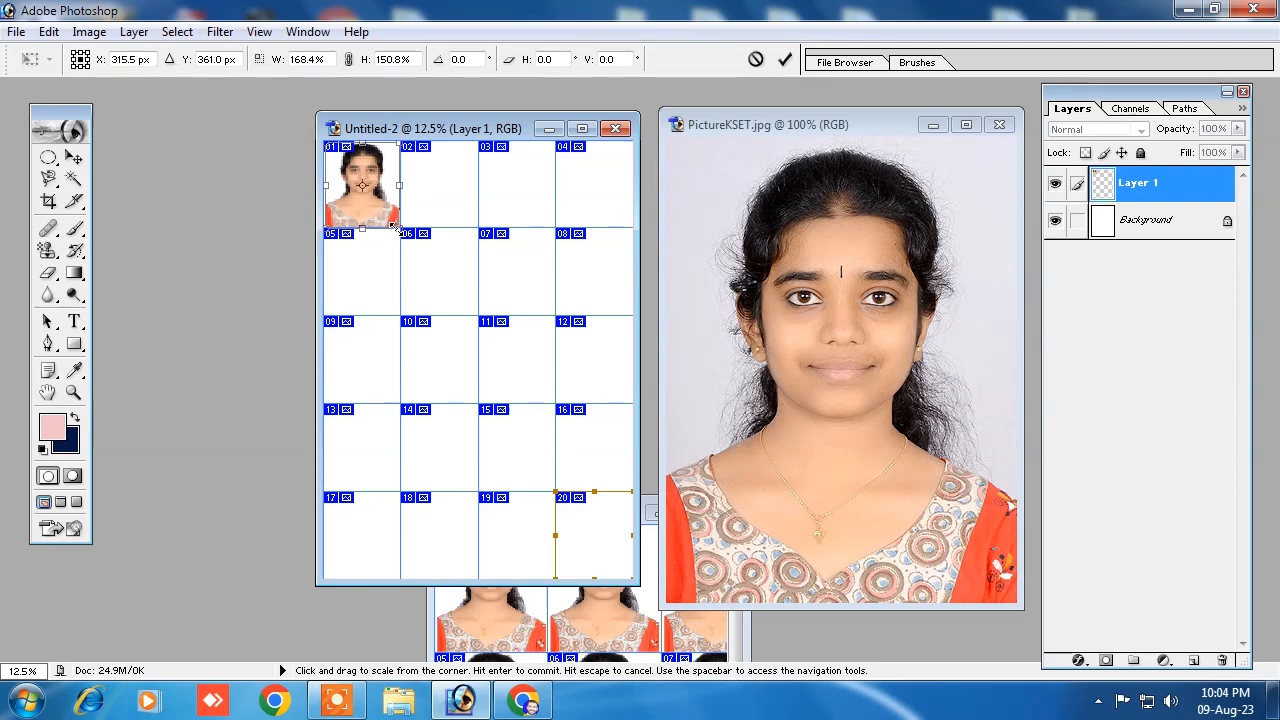
left_click(73, 158)
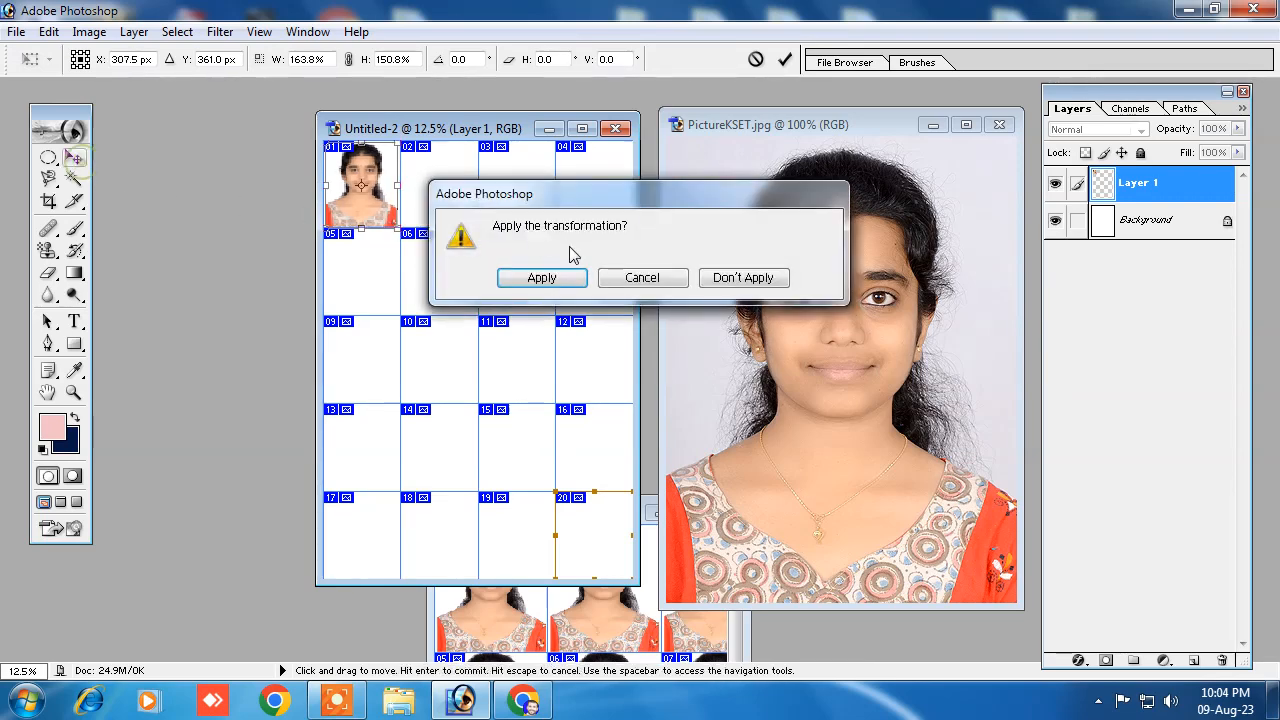
left_click(530, 278)
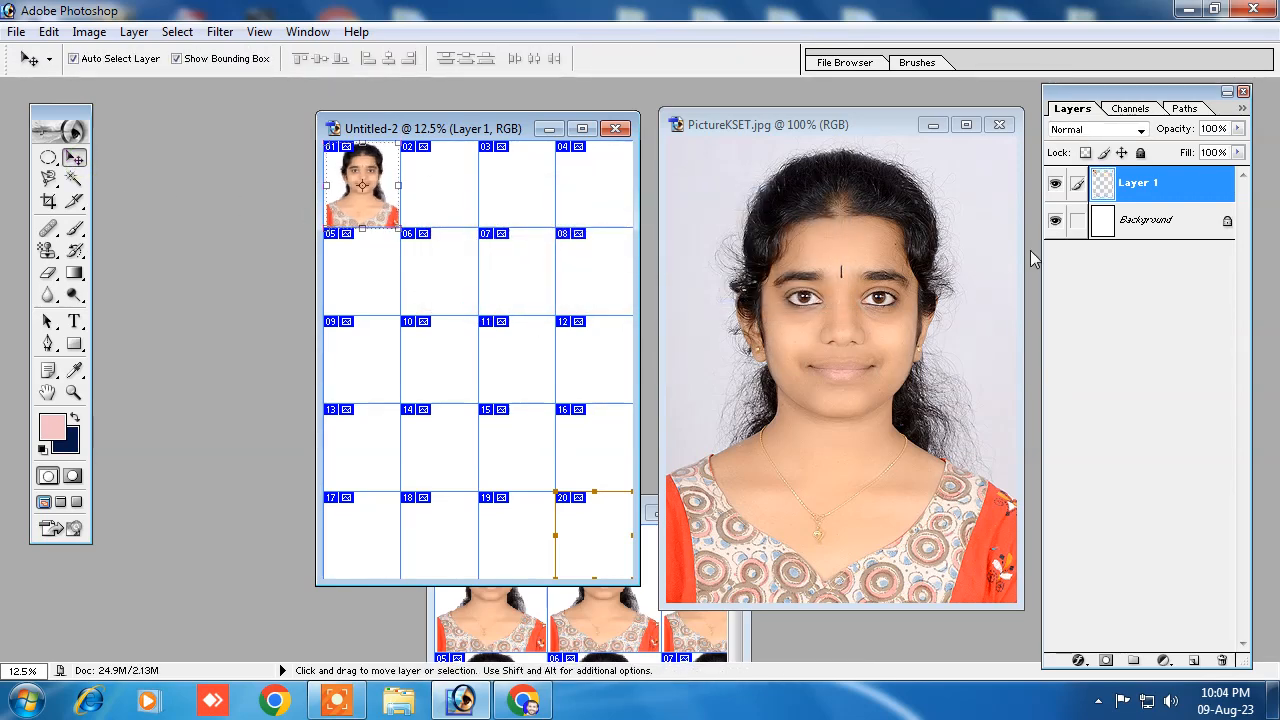
Step: Add a solid colour fill layer directly above the white Background and change its colour to dark blue #29377D
left_click(1146, 230)
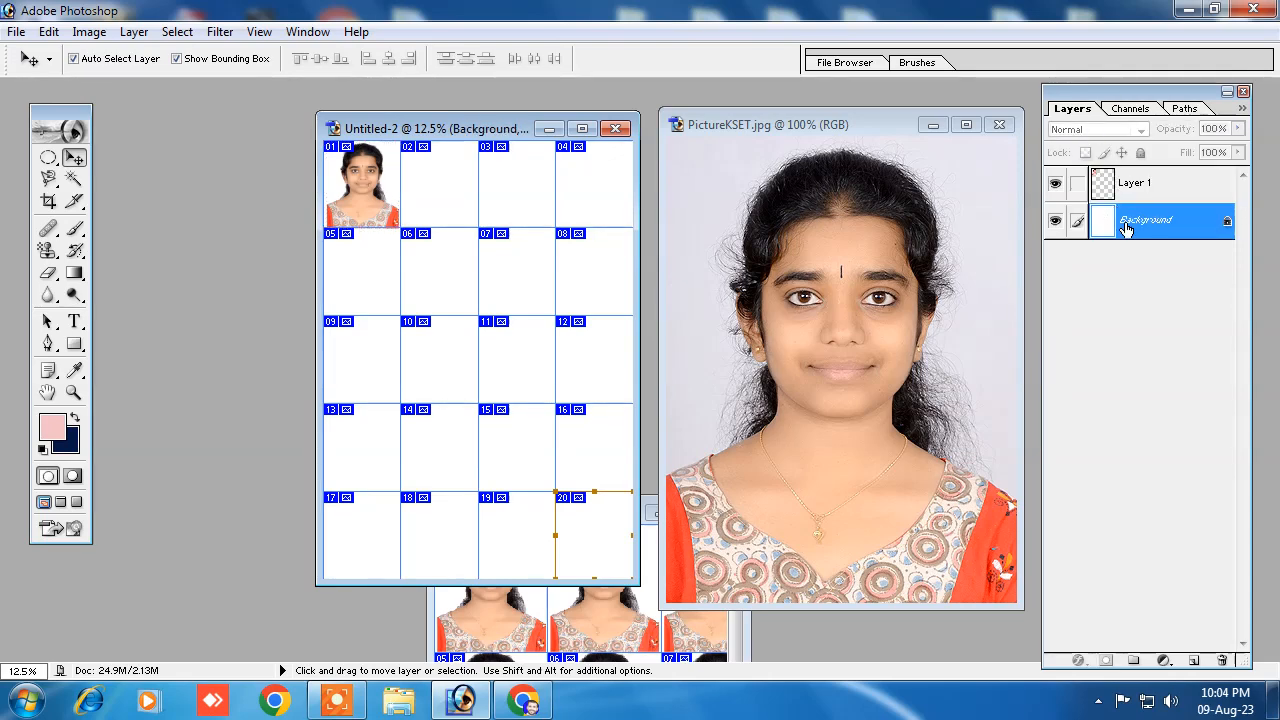
left_click(1164, 660)
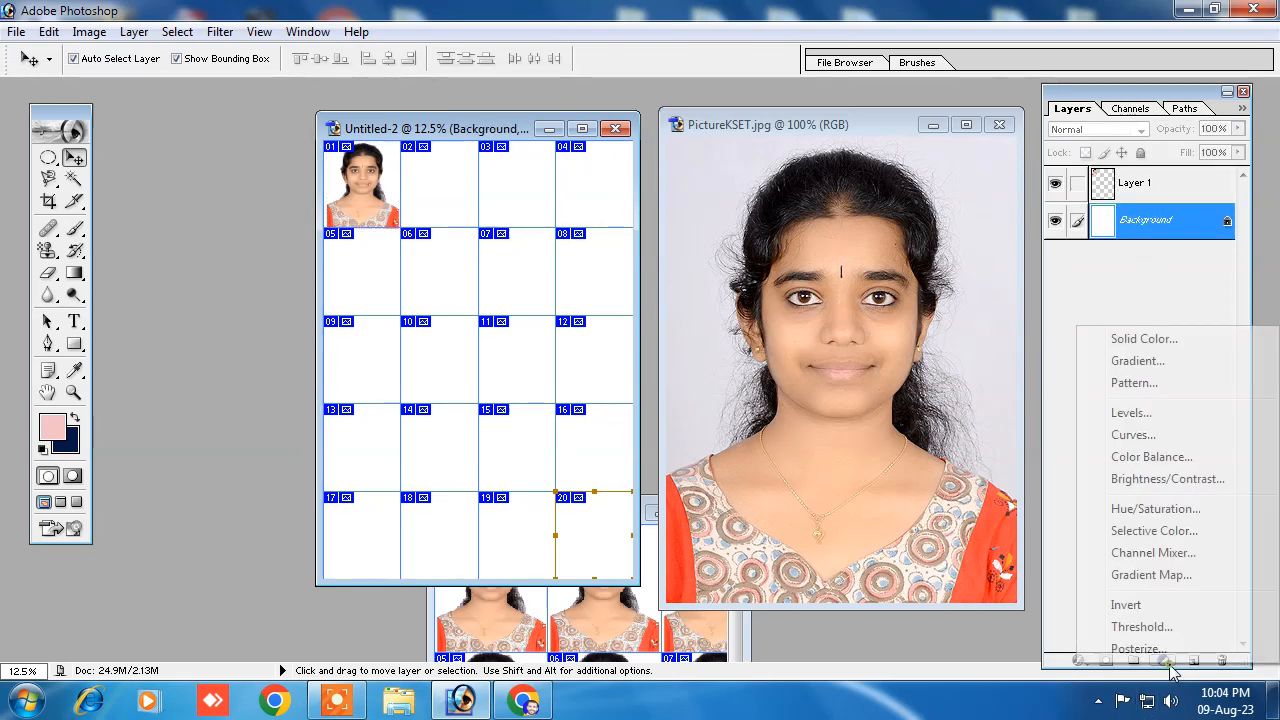
left_click(1144, 340)
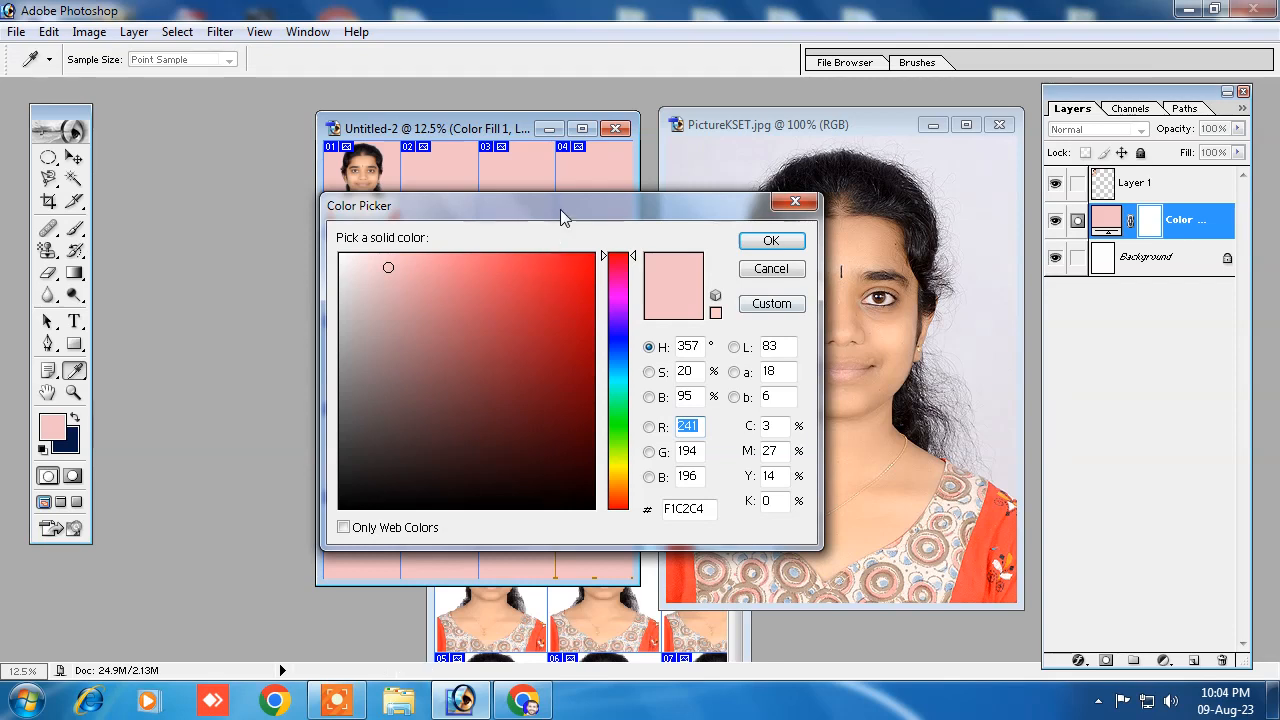
left_click_drag(560, 210, 768, 168)
left_click(820, 304)
left_click(728, 243)
left_click(736, 318)
left_click(699, 398)
left_click(554, 226)
left_click(582, 300)
left_click_drag(597, 357, 713, 342)
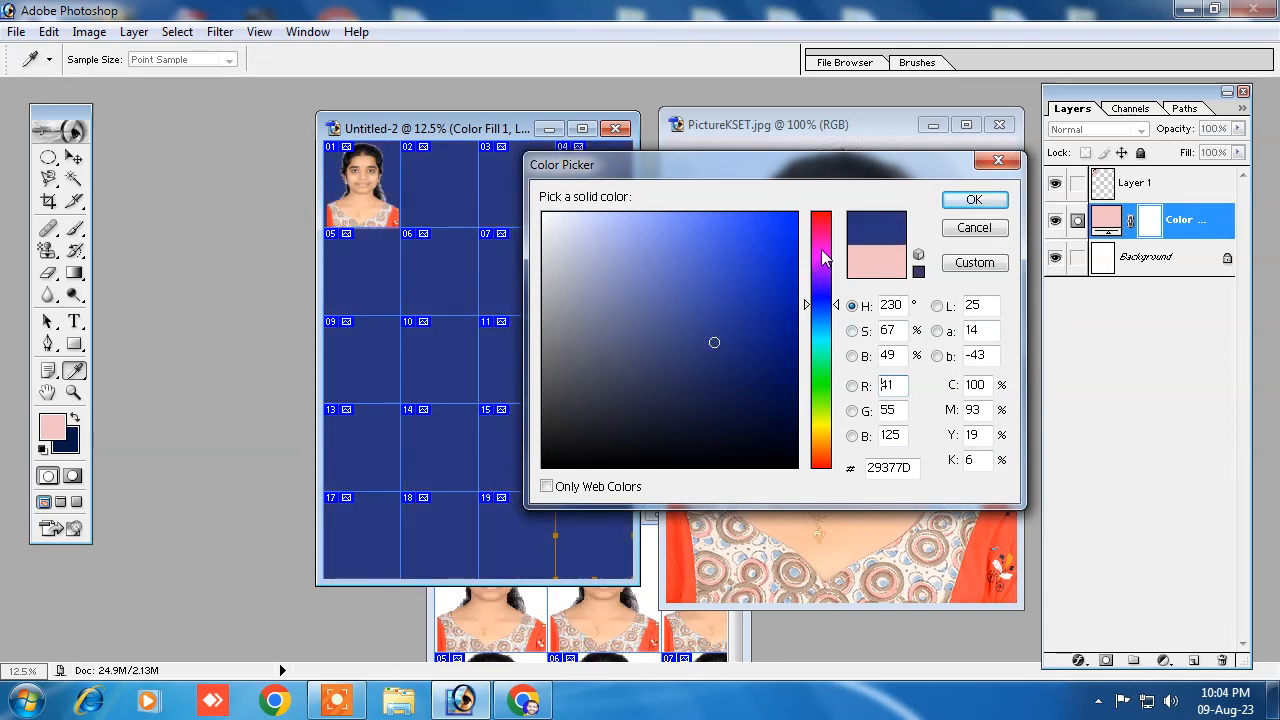
Step: Try a bright red and then the bright blue #0922DF as the fill layer's colour
left_click(821, 254)
left_click(821, 219)
left_click(758, 223)
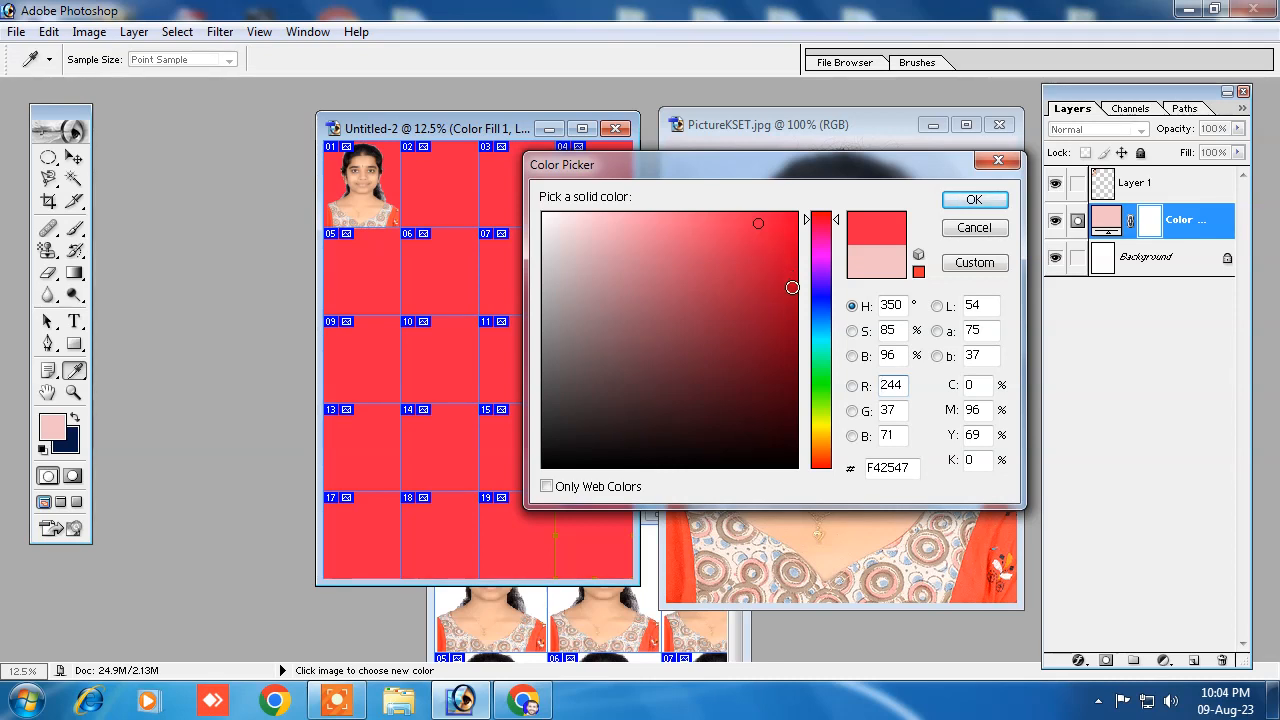
left_click(821, 302)
left_click(787, 244)
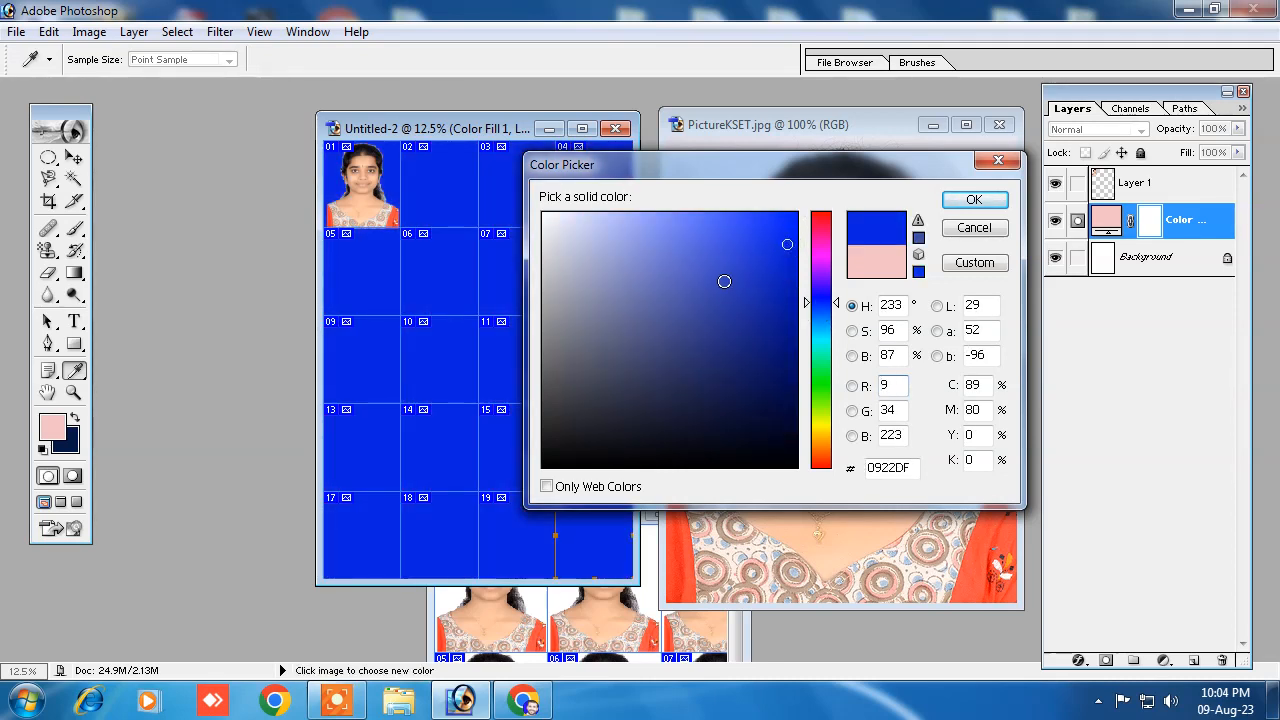
Step: Set the fill layer to a dark navy blue and apply the colour
left_click_drag(766, 169, 766, 163)
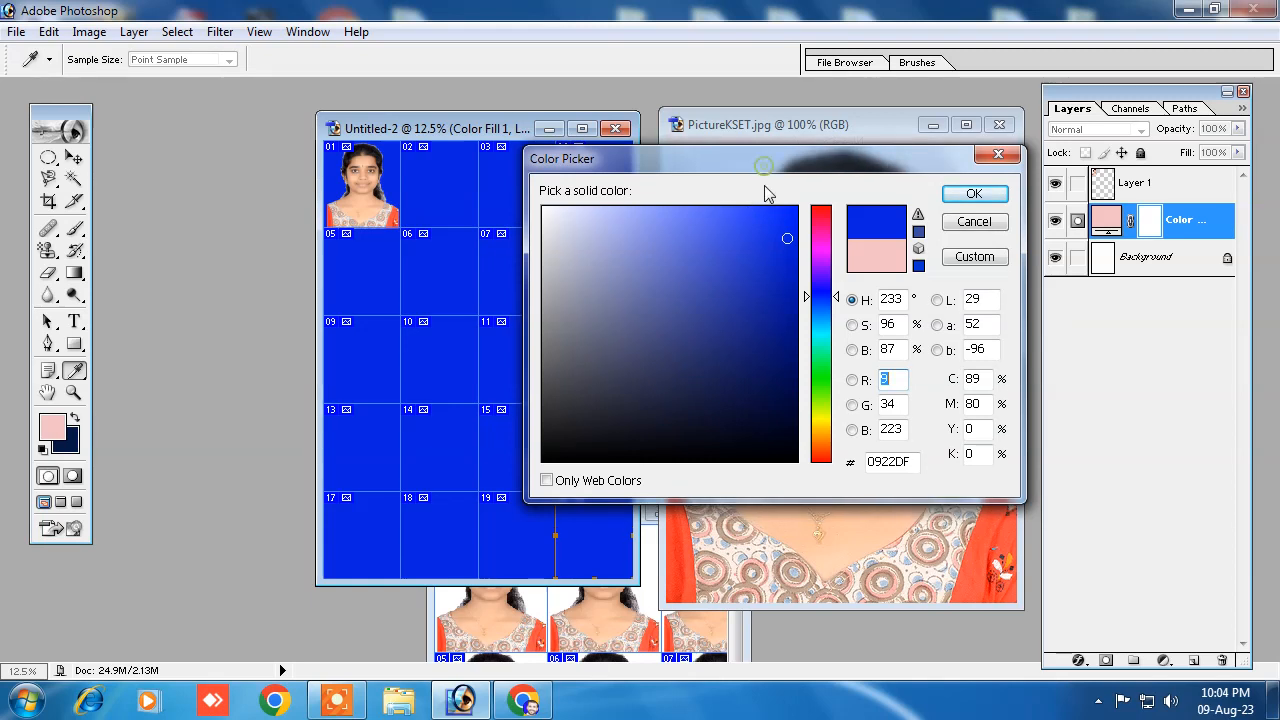
left_click(757, 291)
left_click(743, 318)
left_click_drag(743, 318, 705, 343)
left_click(973, 196)
key("v")
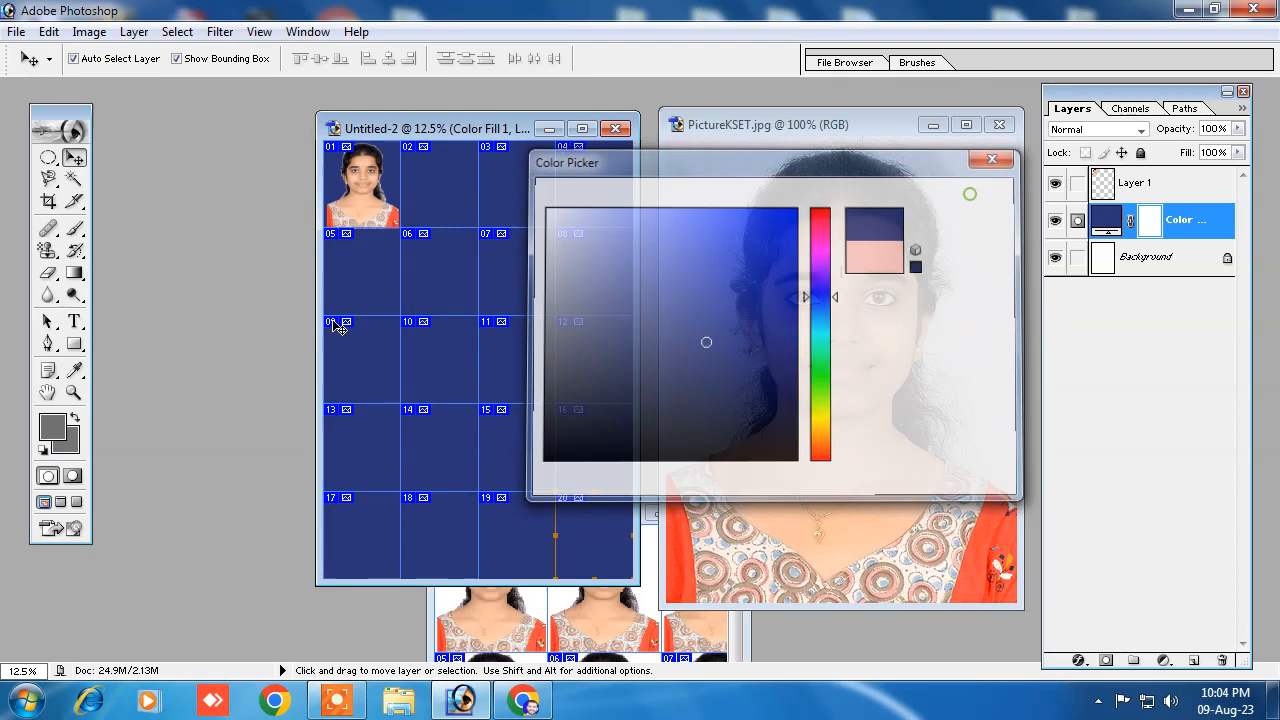
Step: Copy the portrait from slice 01 into slices 02, 03 and 04 to complete the top row
left_click_drag(452, 137, 402, 121)
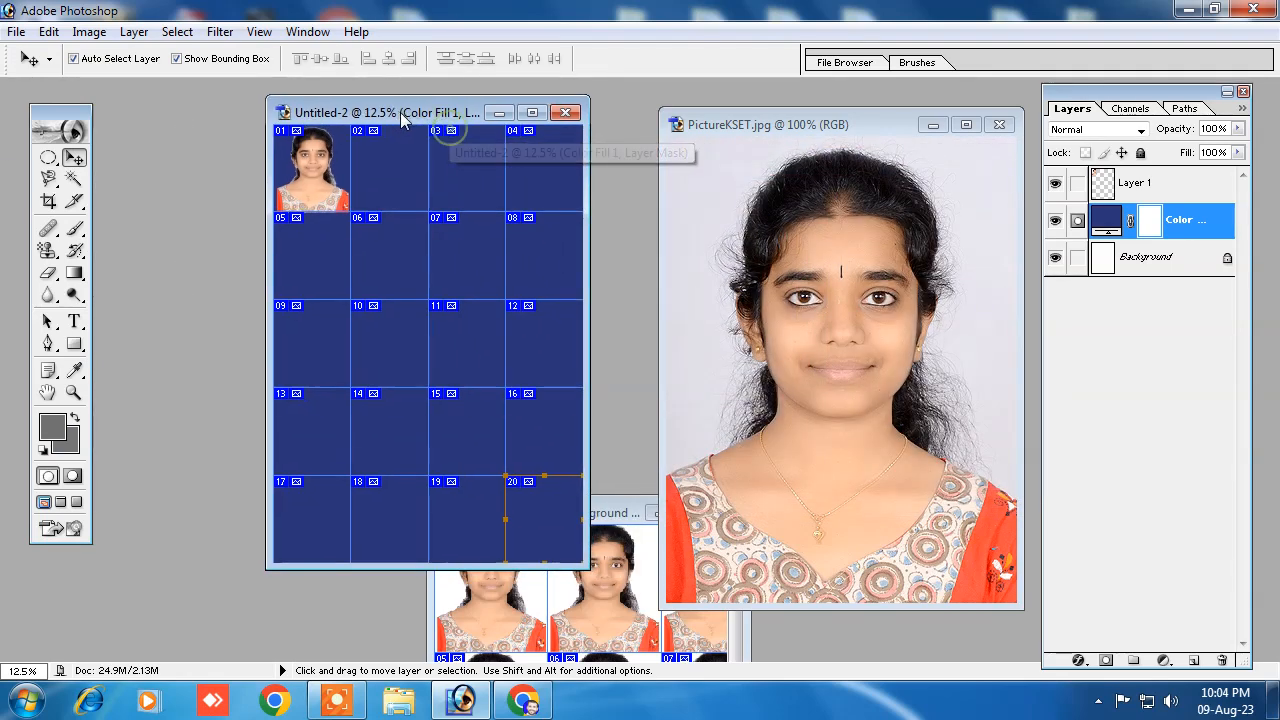
left_click(316, 177)
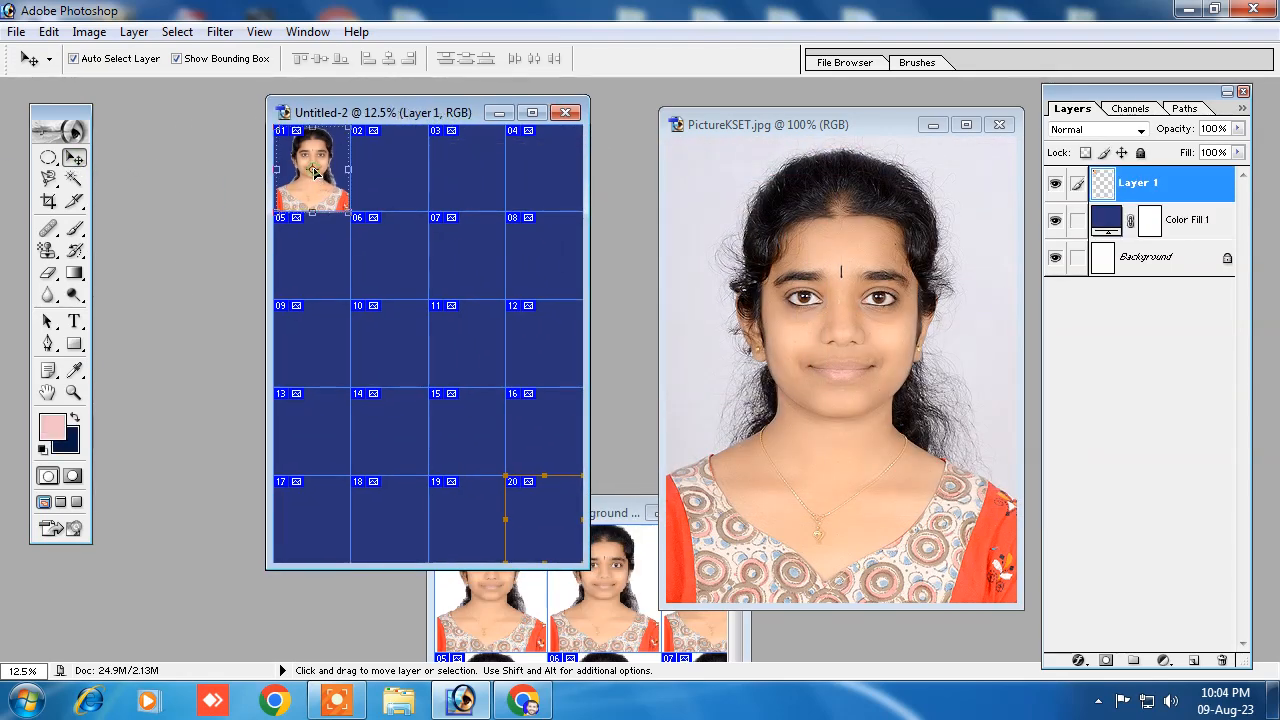
left_click_drag(341, 178, 478, 150)
left_click_drag(480, 150, 552, 155)
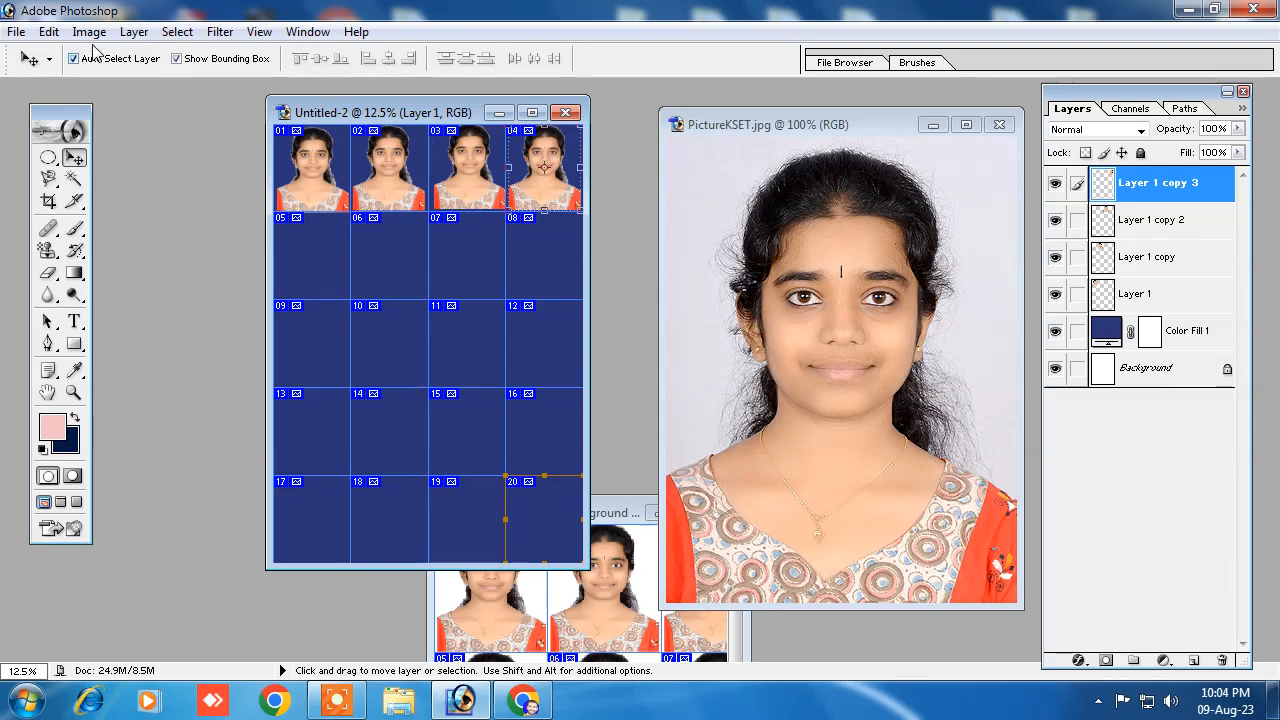
Step: Flatten the image and copy the row of four portraits into the four empty rows below
left_click(134, 32)
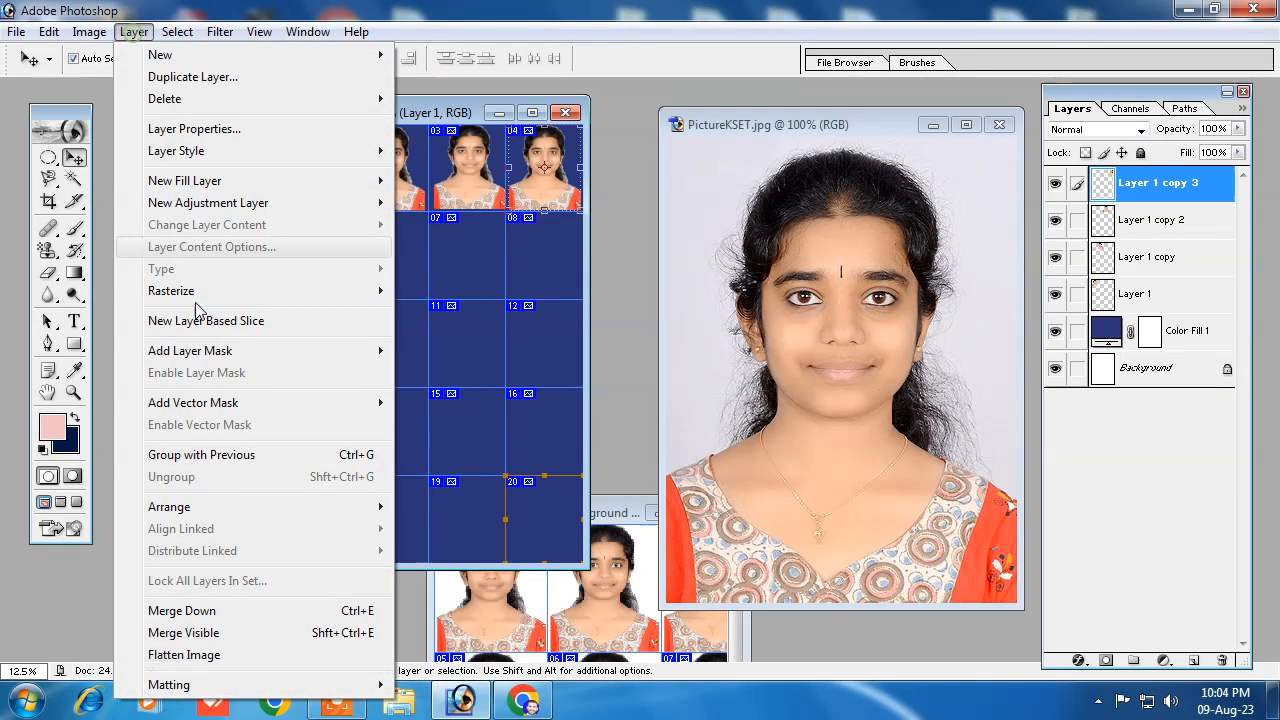
left_click(180, 655)
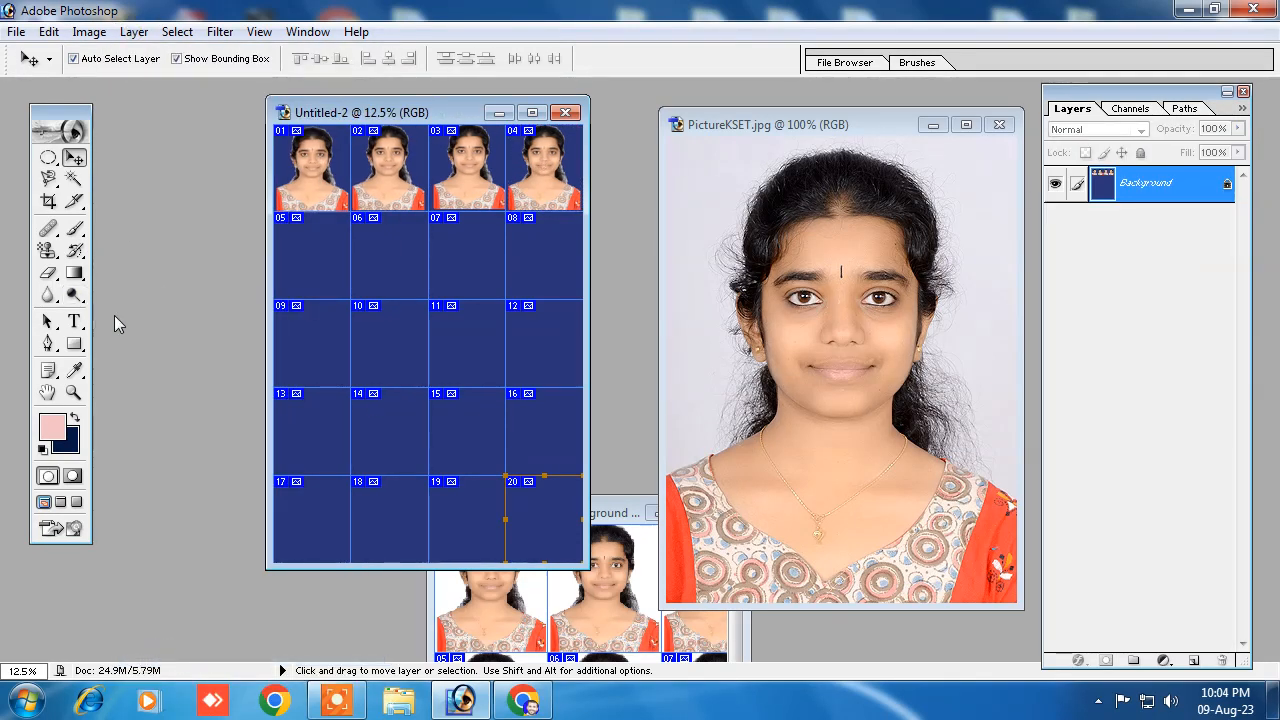
left_click_drag(393, 172, 387, 517)
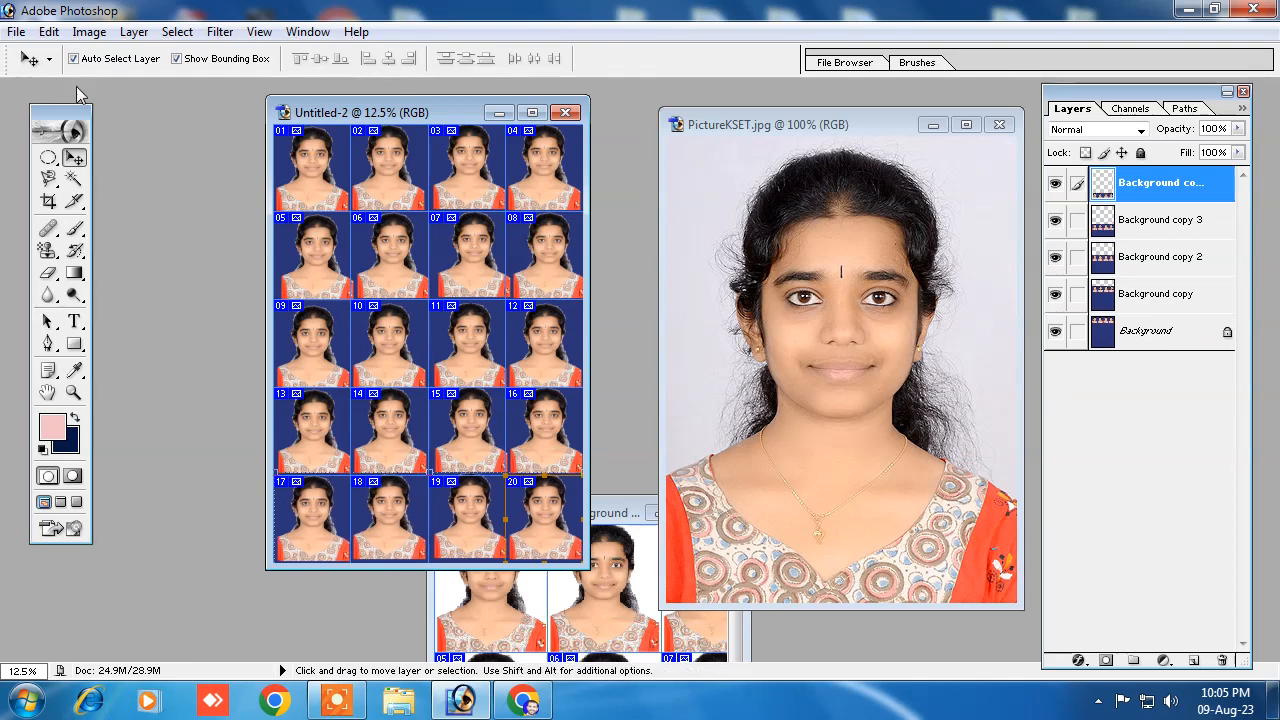
Step: Try to print the filled blue-background sheet
left_click_drag(358, 114, 358, 164)
left_click(16, 31)
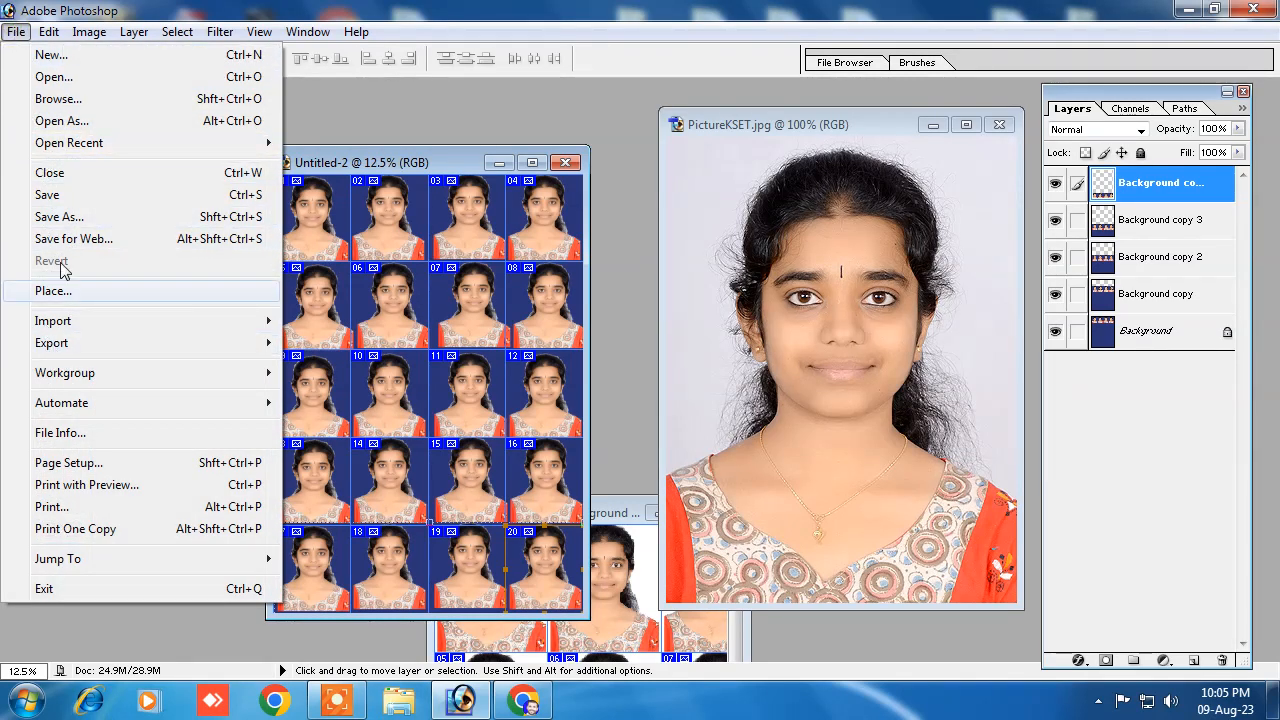
left_click(64, 508)
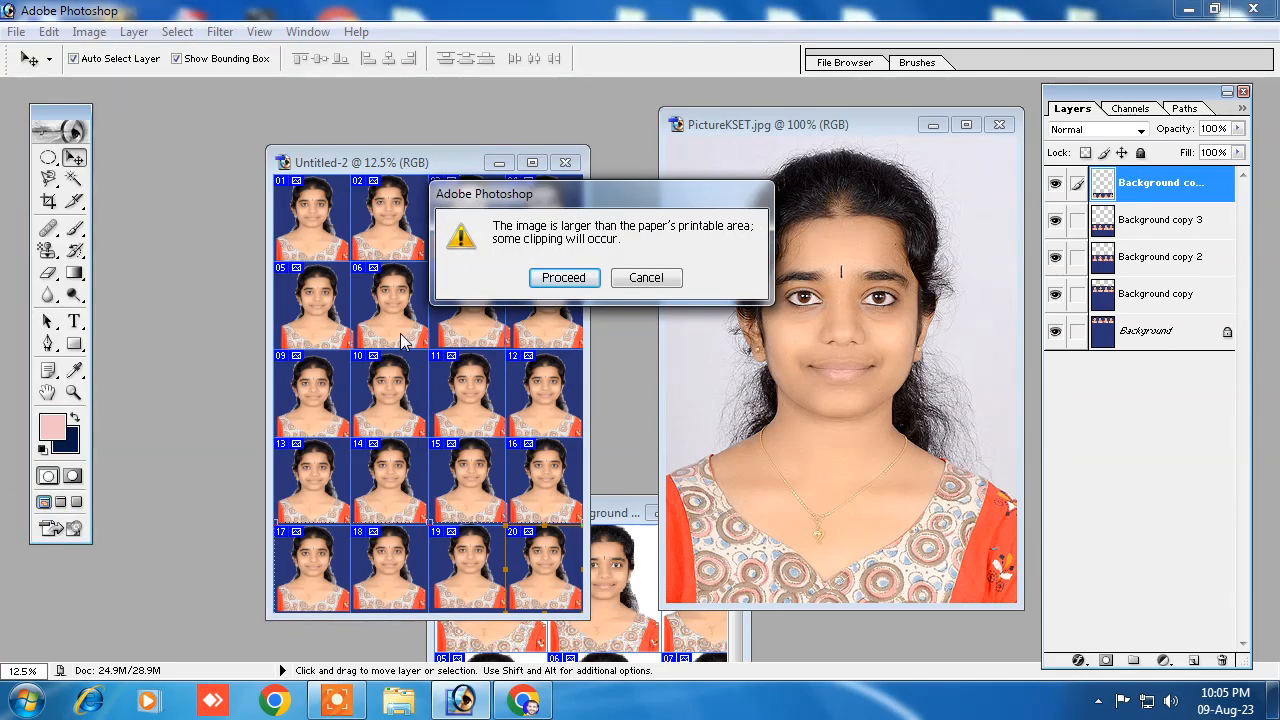
key("Escape")
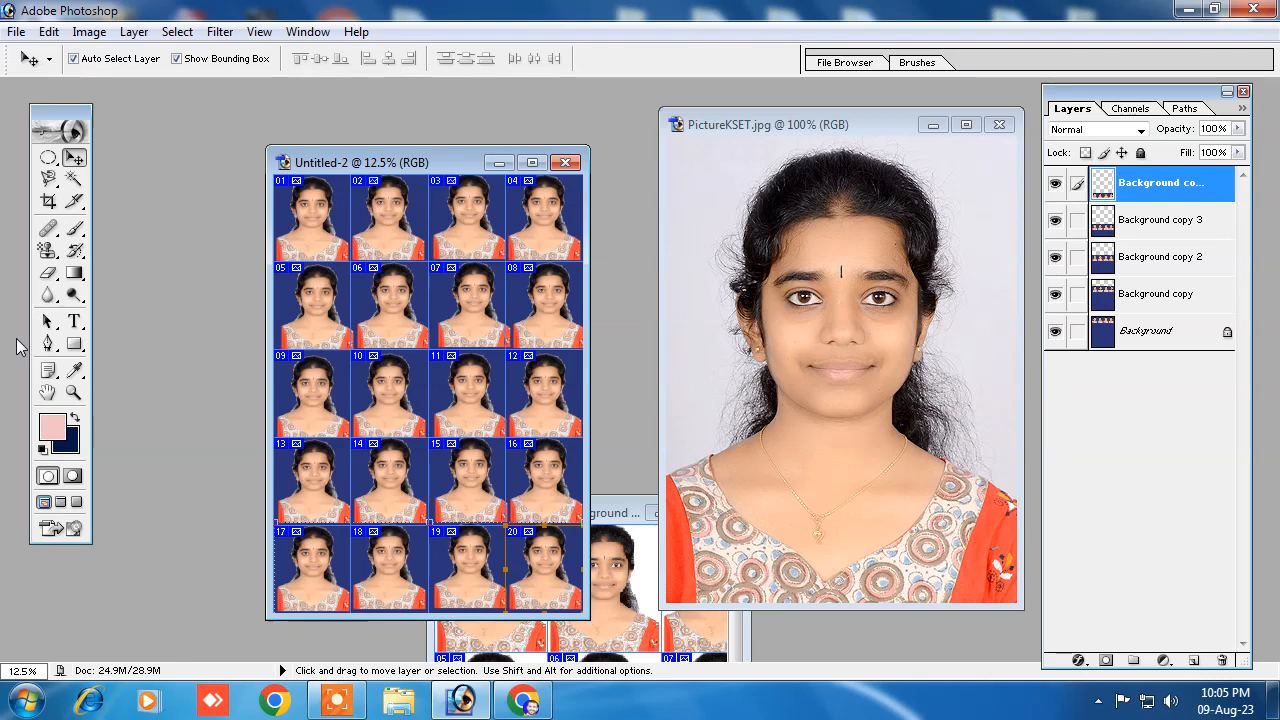
left_click(714, 127)
left_click(74, 180)
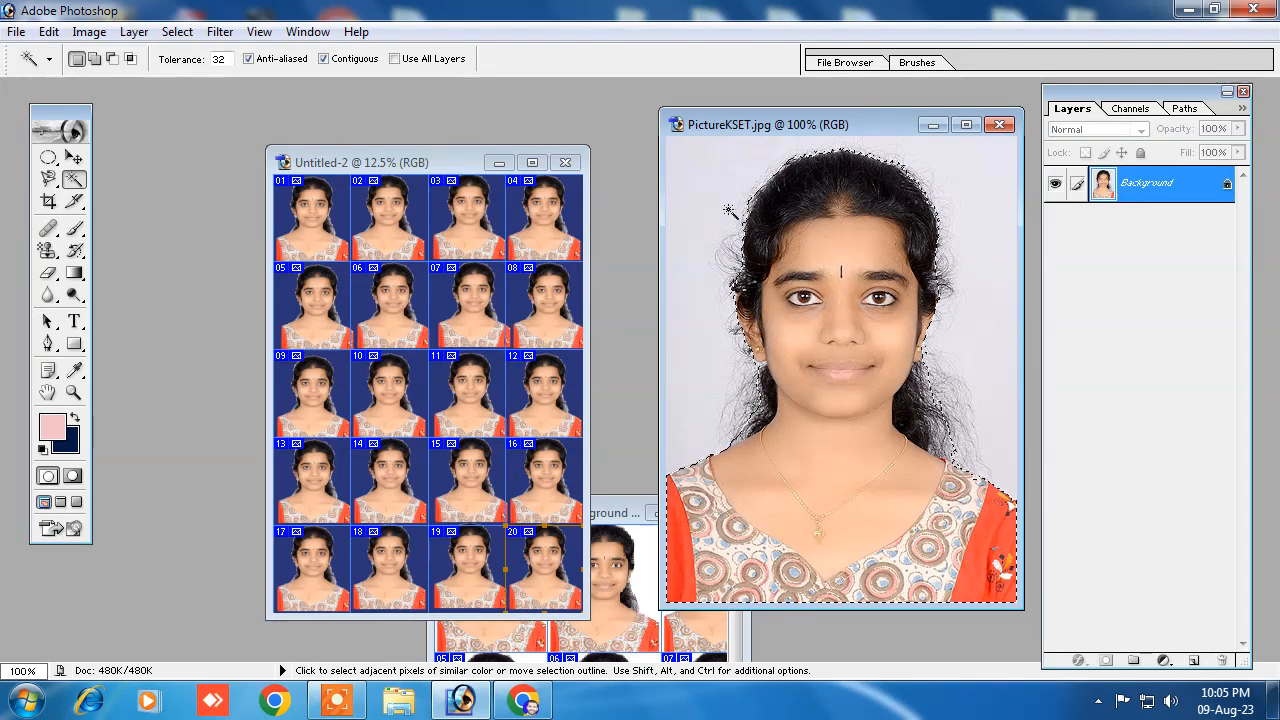
left_click(74, 201)
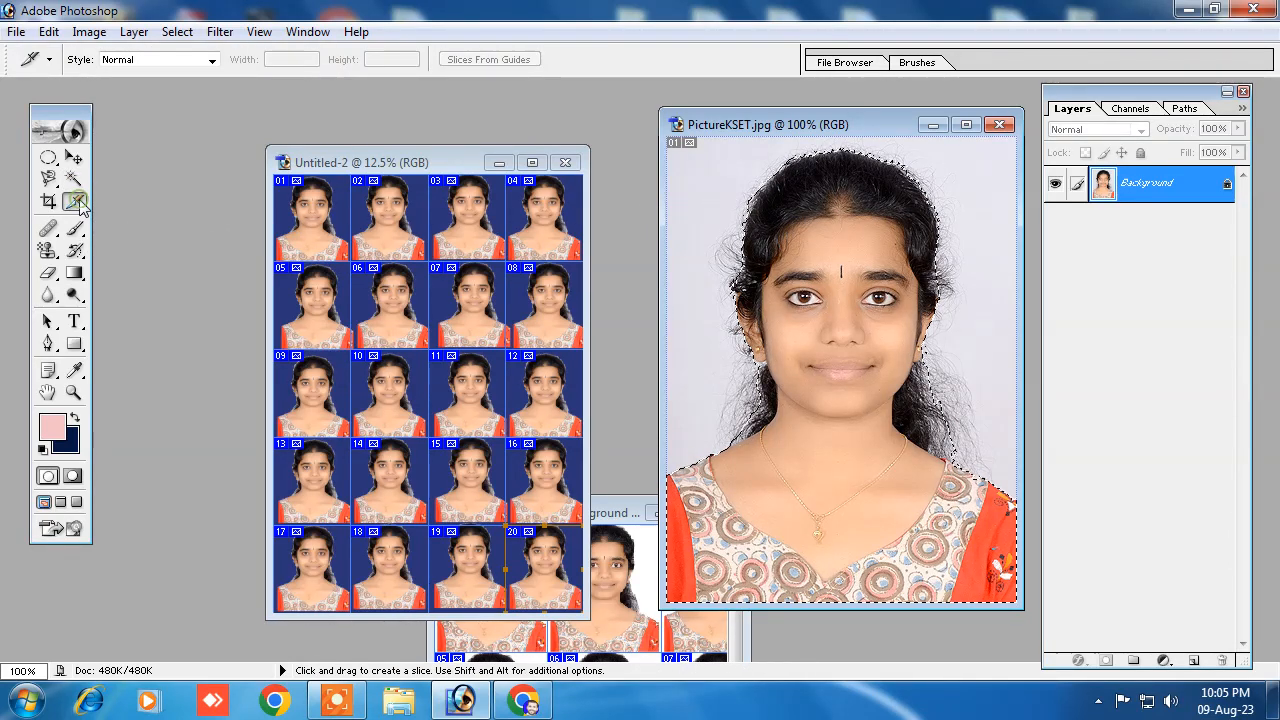
left_click(424, 159)
left_click_drag(490, 183, 424, 180)
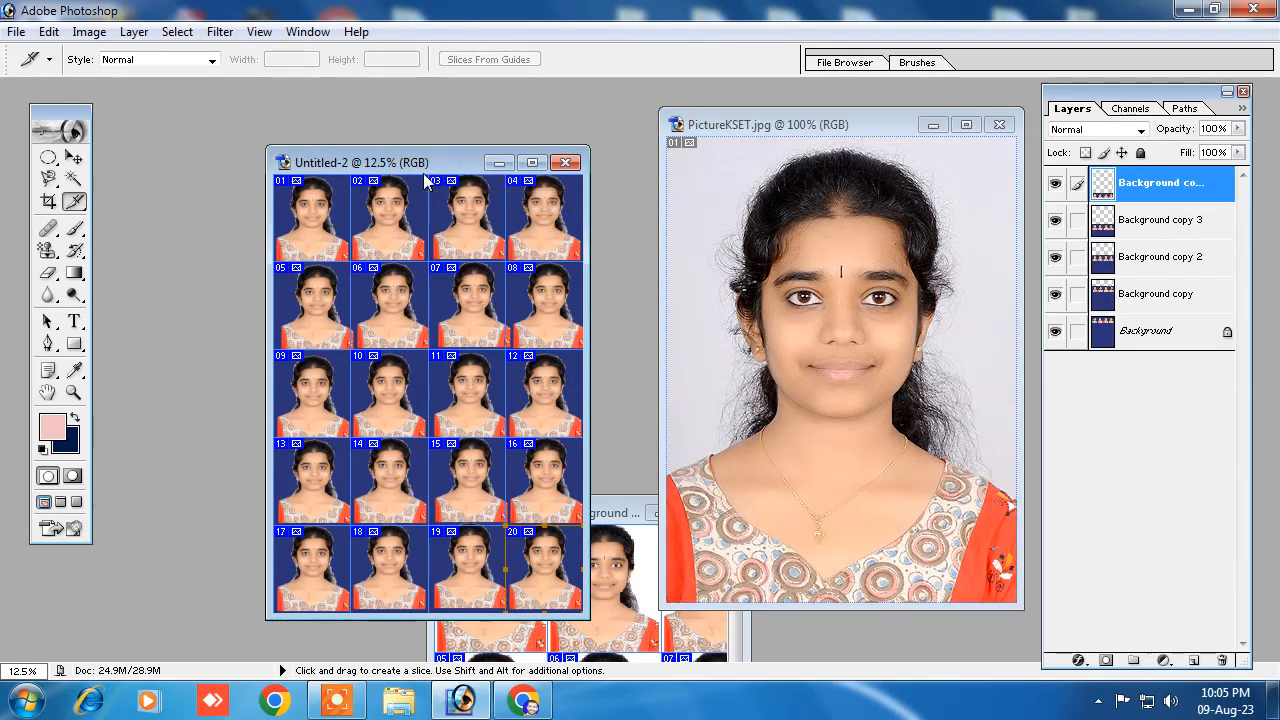